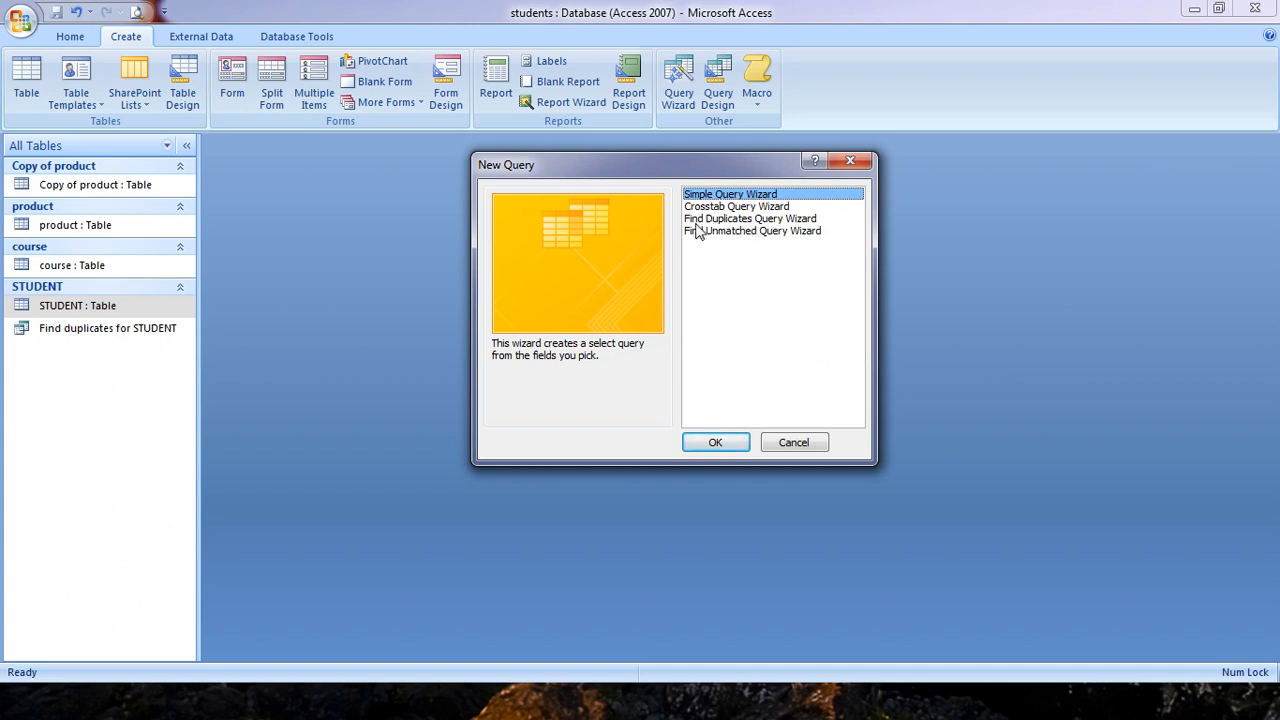
Examine the descriptions of the Simple, Crosstab, Find Duplicates and Find Unmatched query wizards.
key("Down")
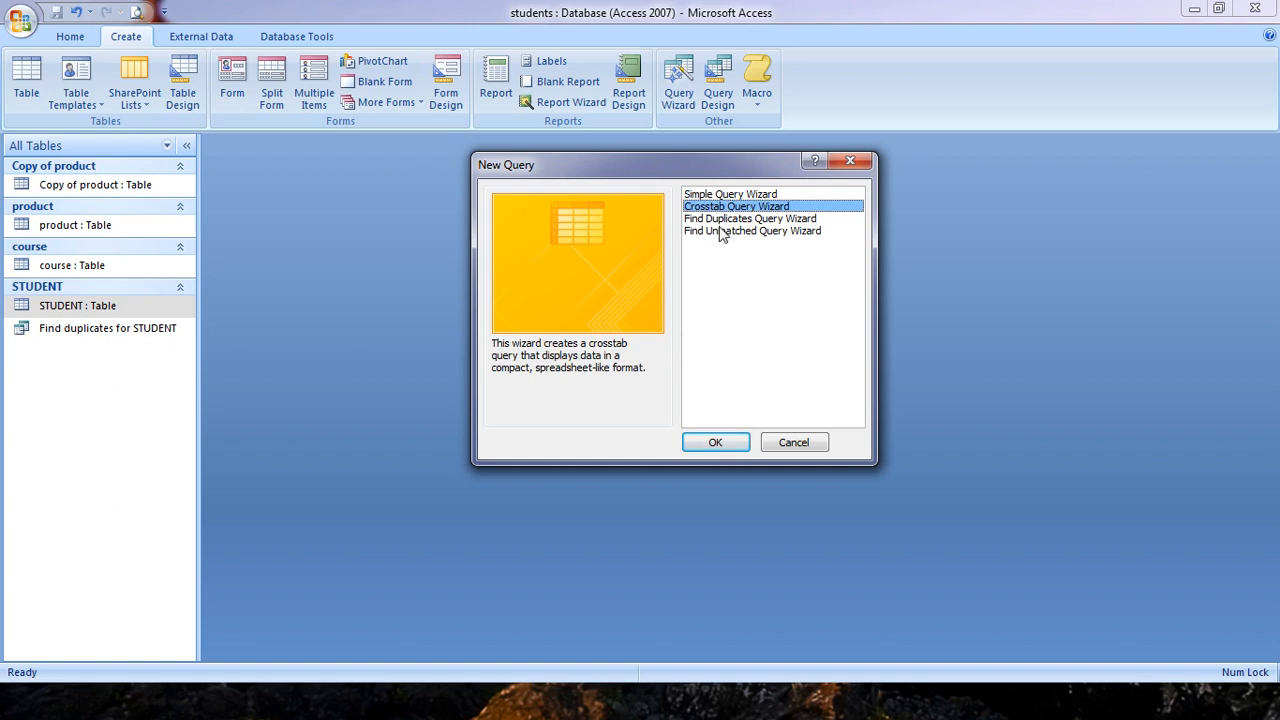
key("Down")
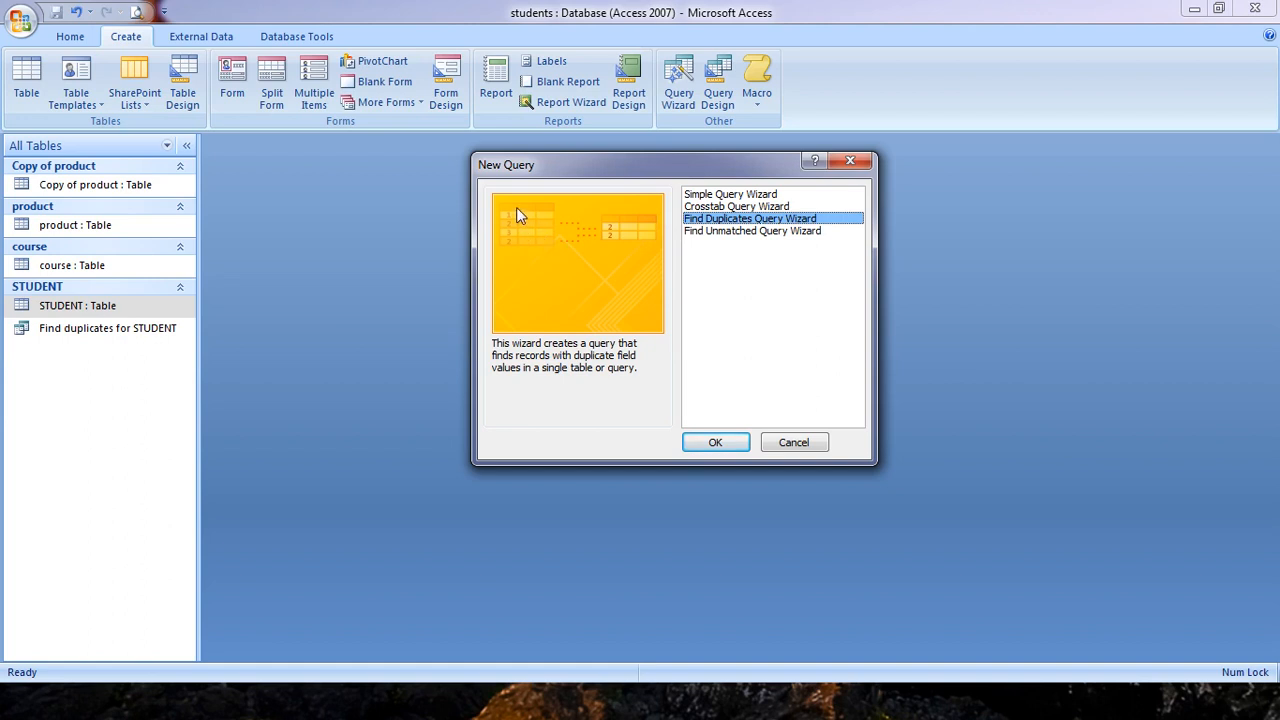
left_click(697, 197)
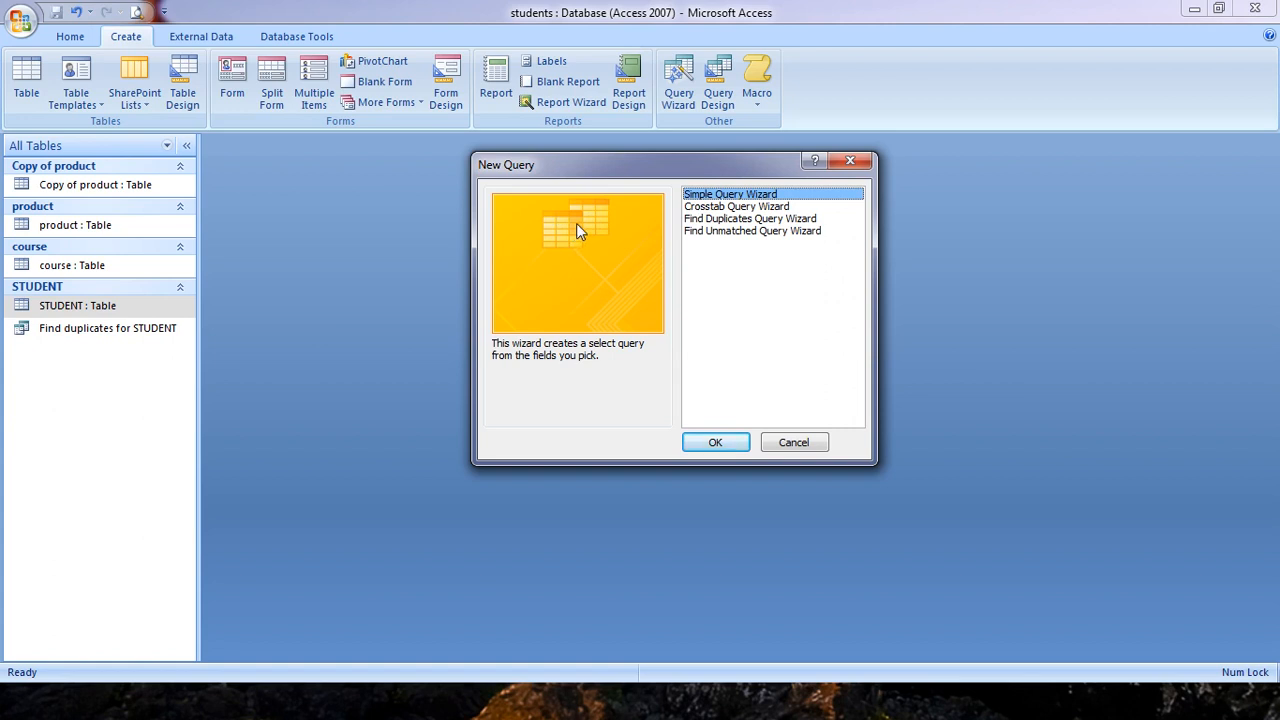
left_click(697, 207)
left_click(702, 219)
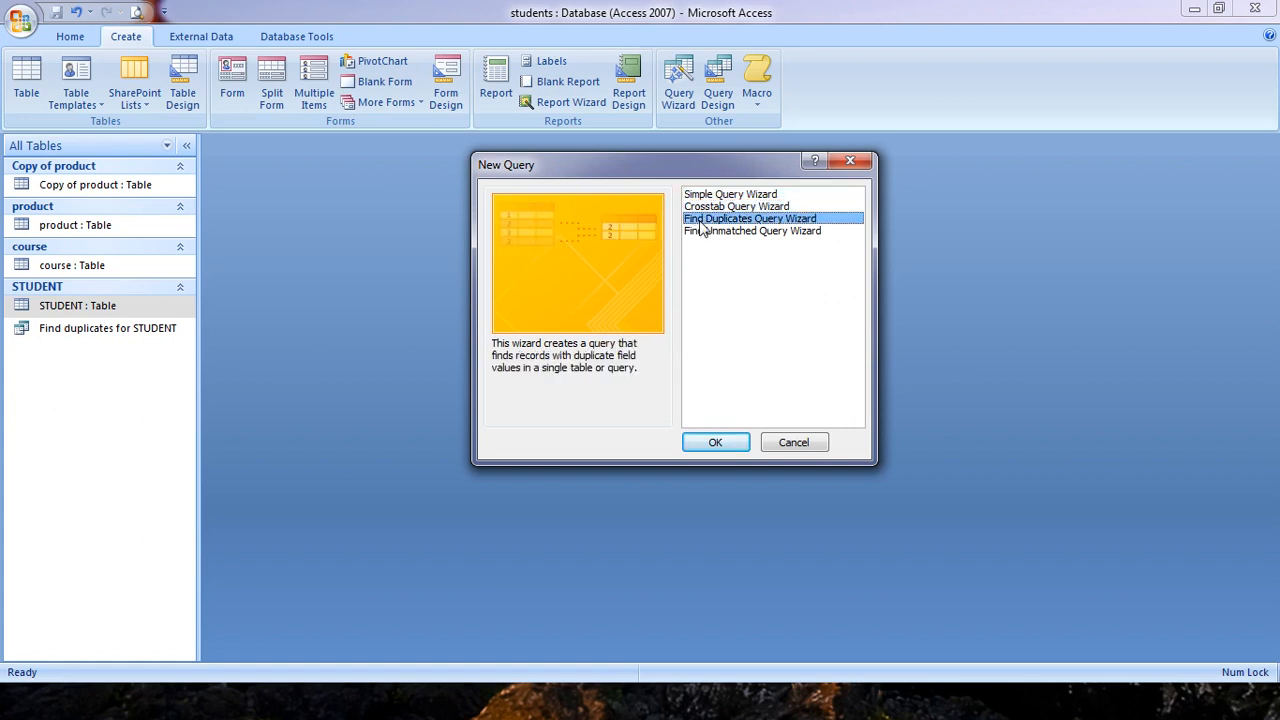
left_click(704, 231)
left_click(704, 196)
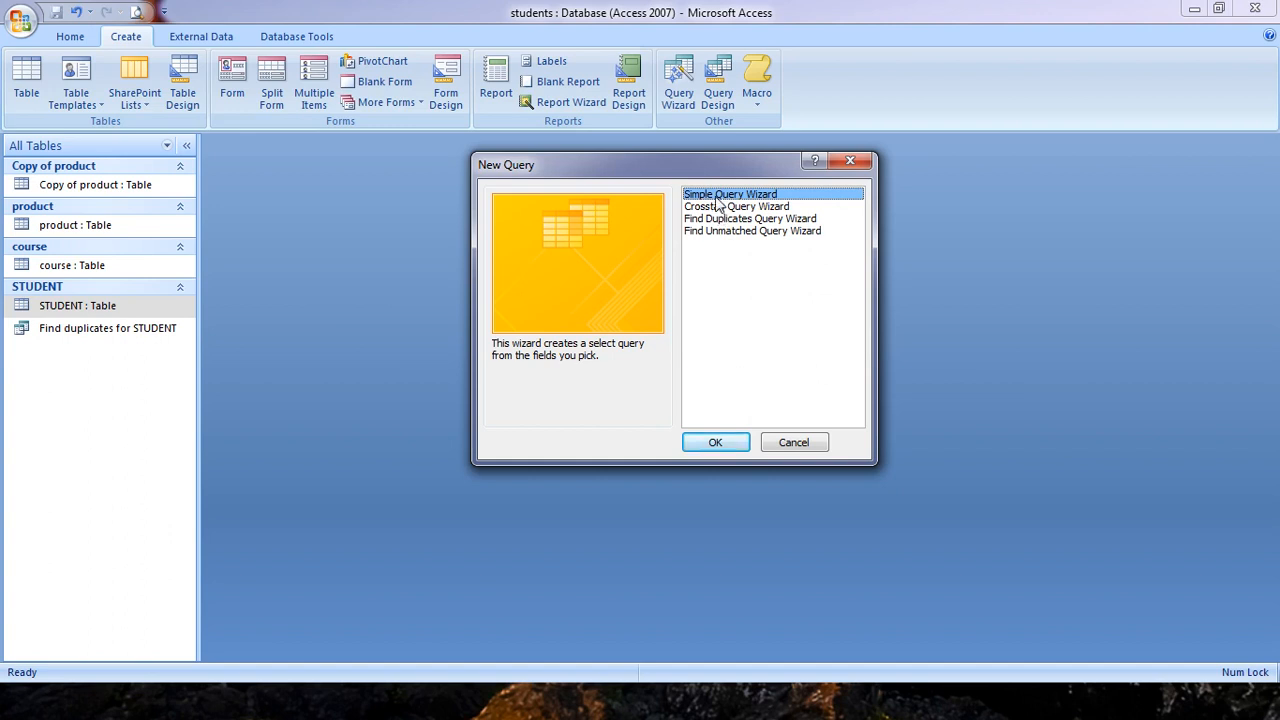
left_click(716, 208)
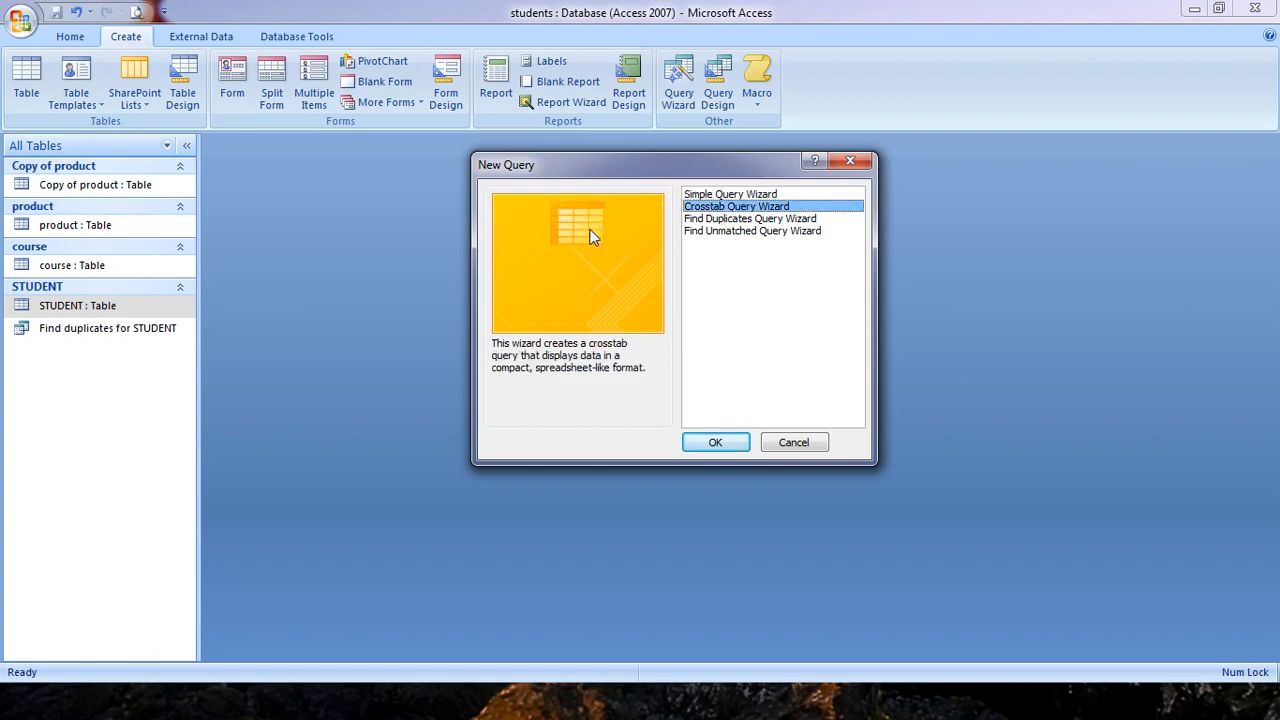
left_click(692, 219)
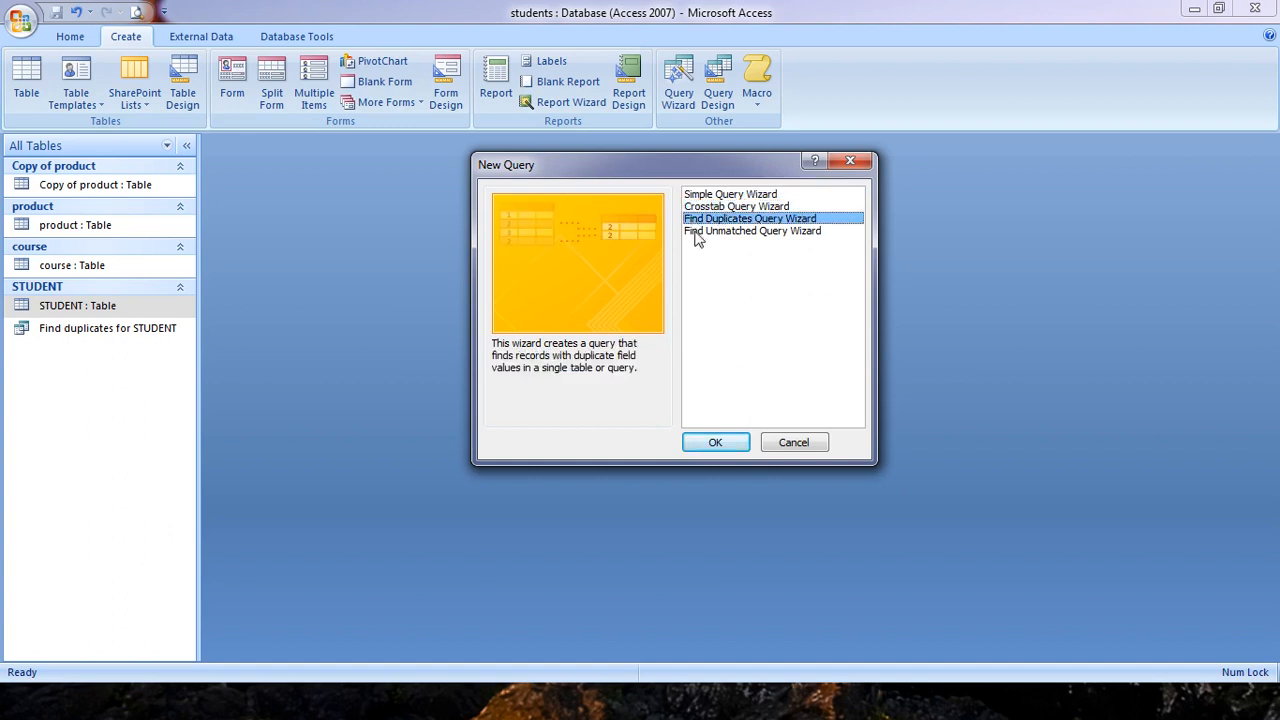
left_click(697, 231)
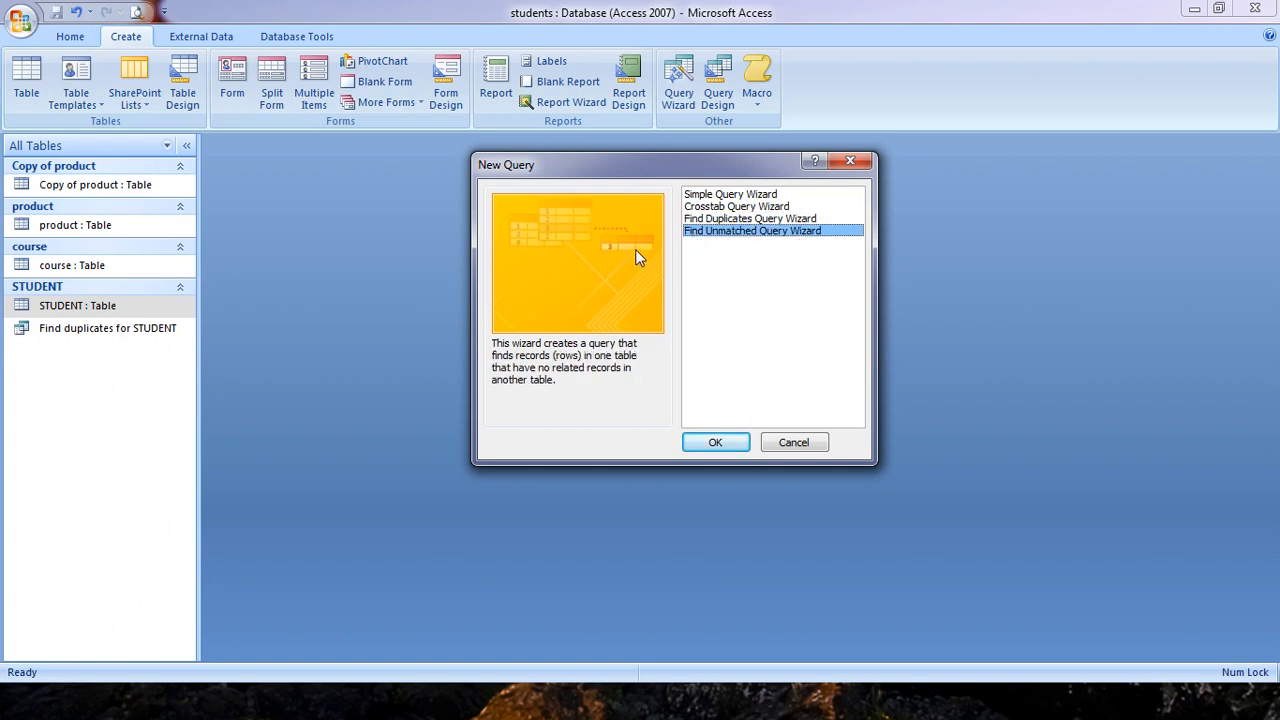
left_click(714, 198)
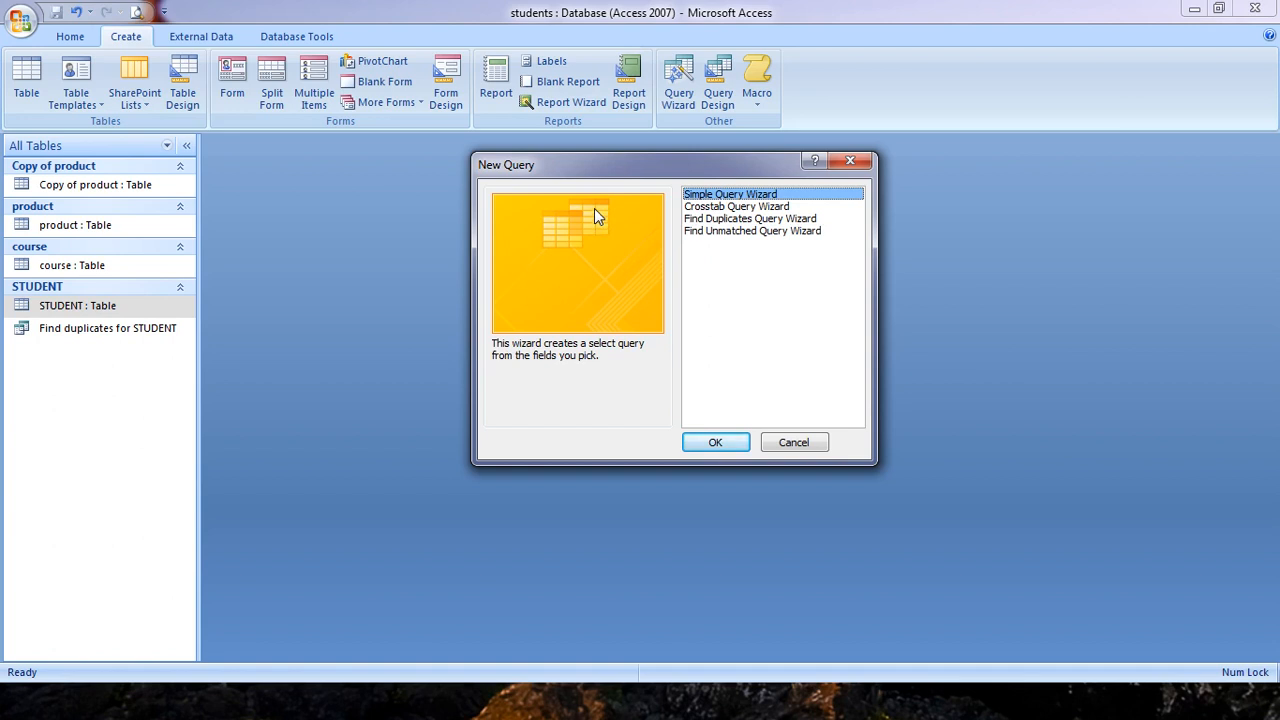
left_click(699, 209)
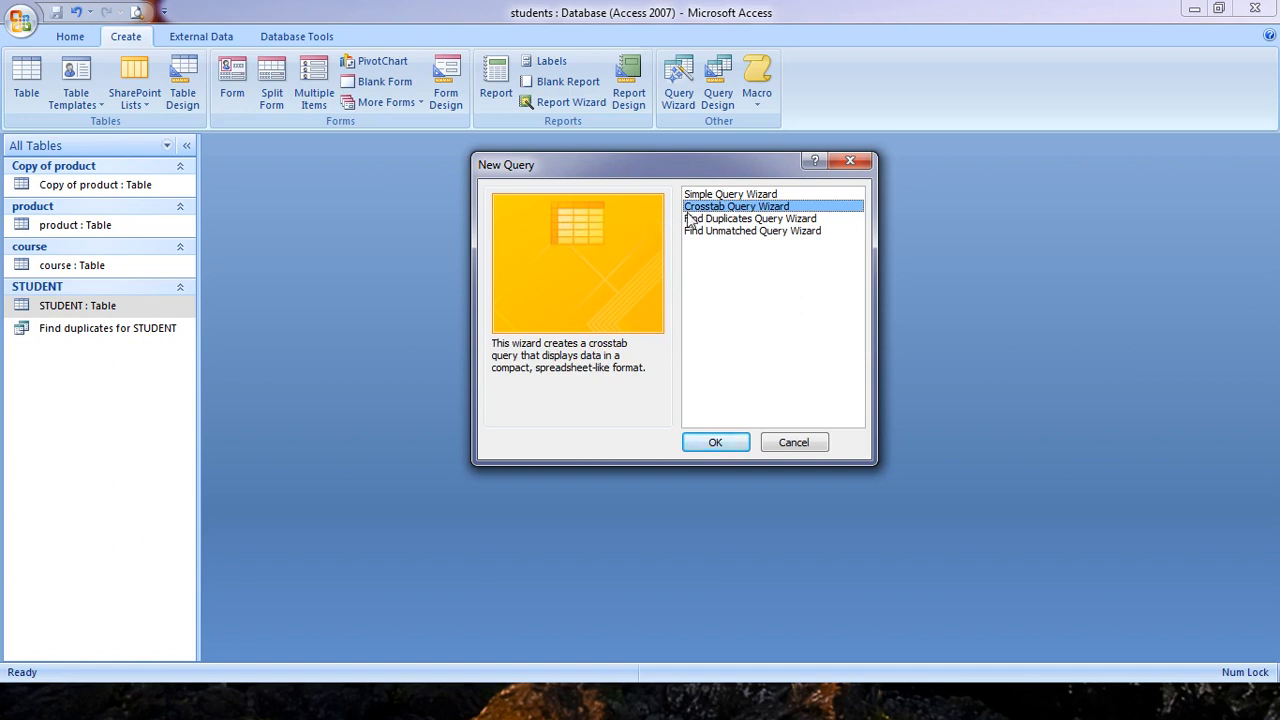
left_click(729, 220)
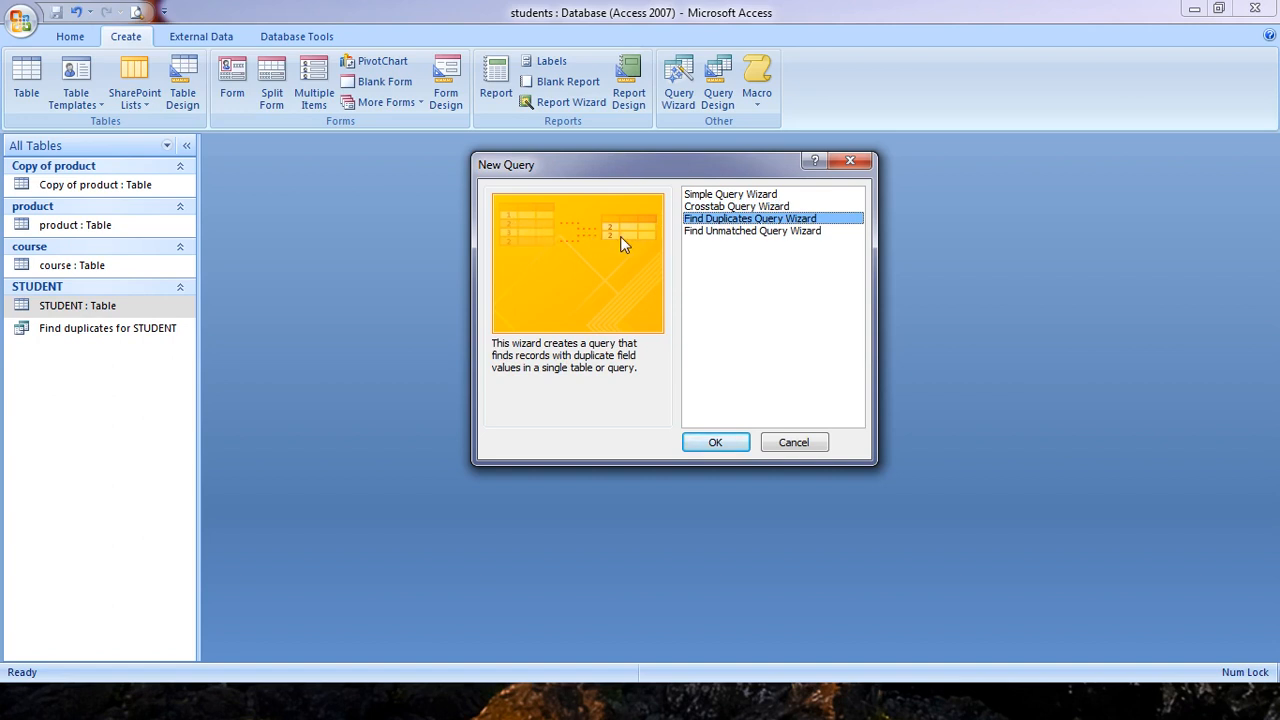
left_click(740, 231)
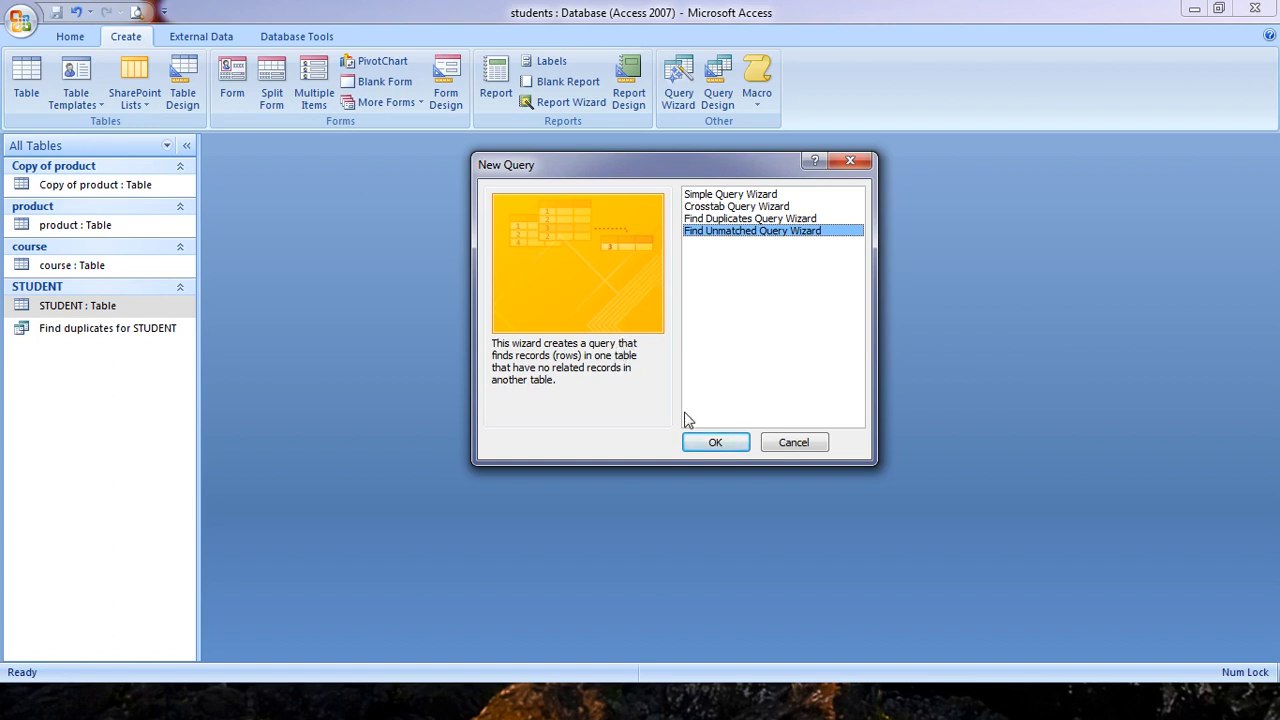
key("Up")
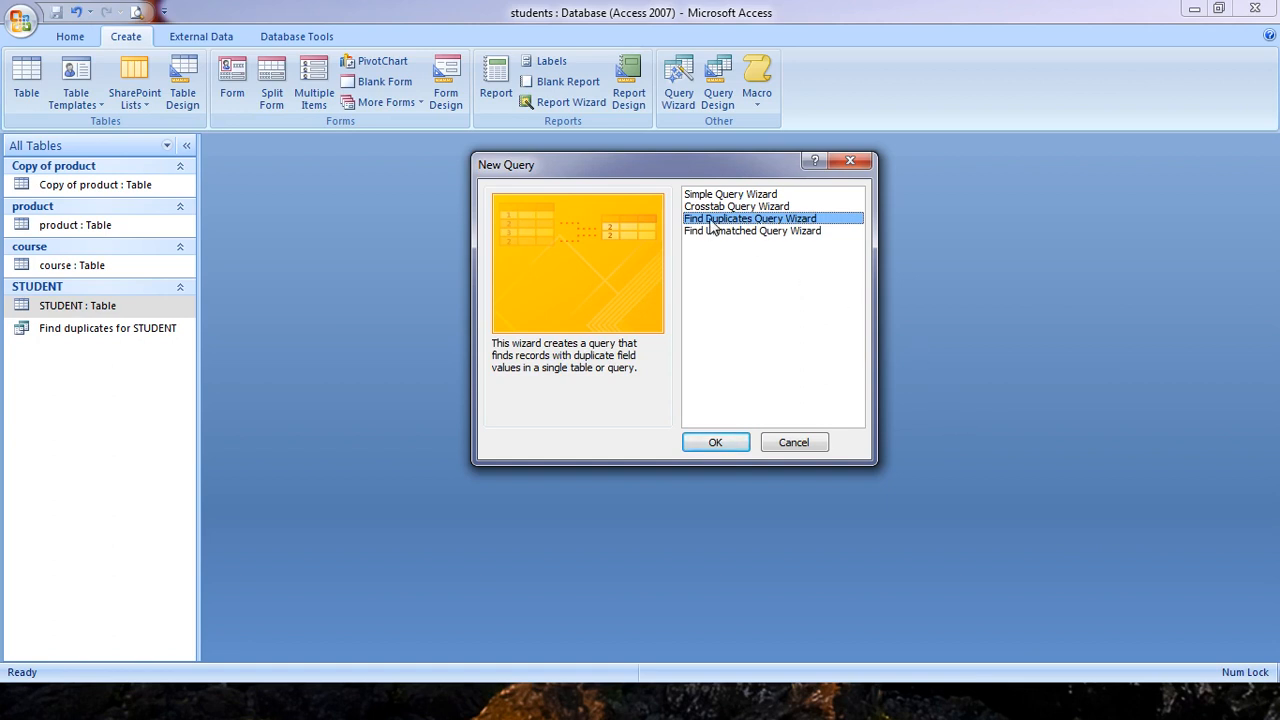
left_click(725, 442)
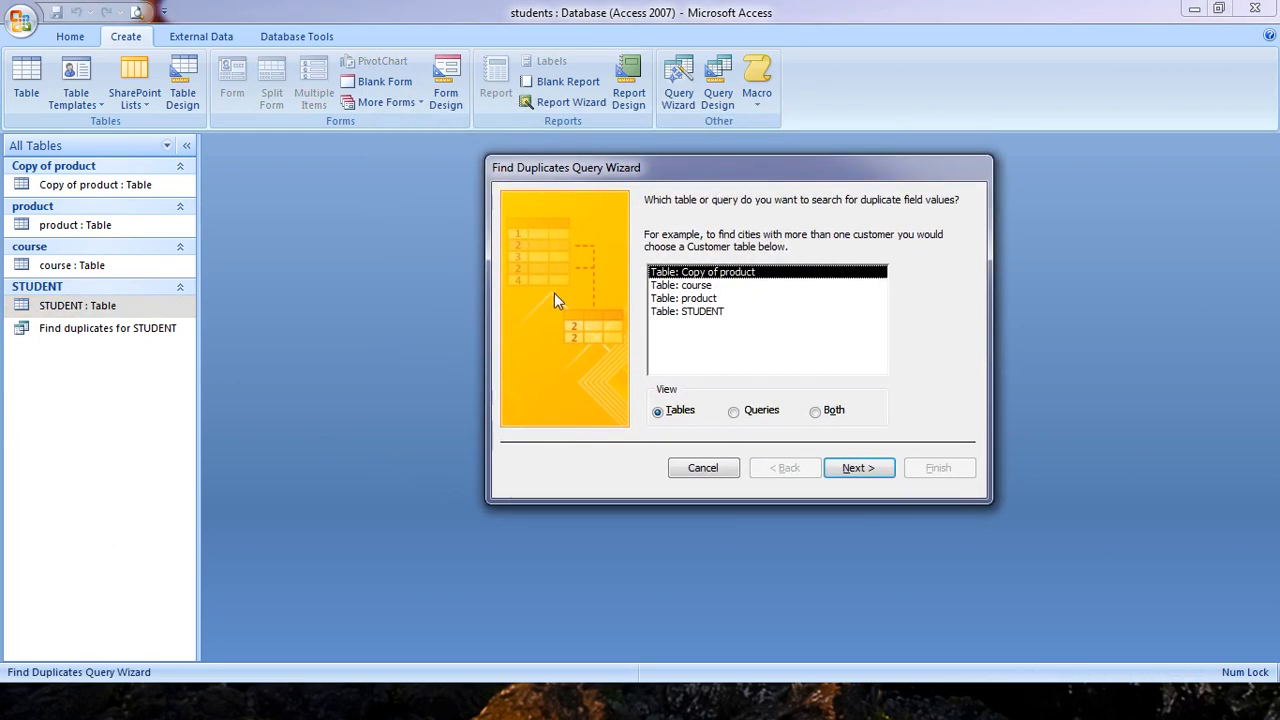
left_click(709, 315)
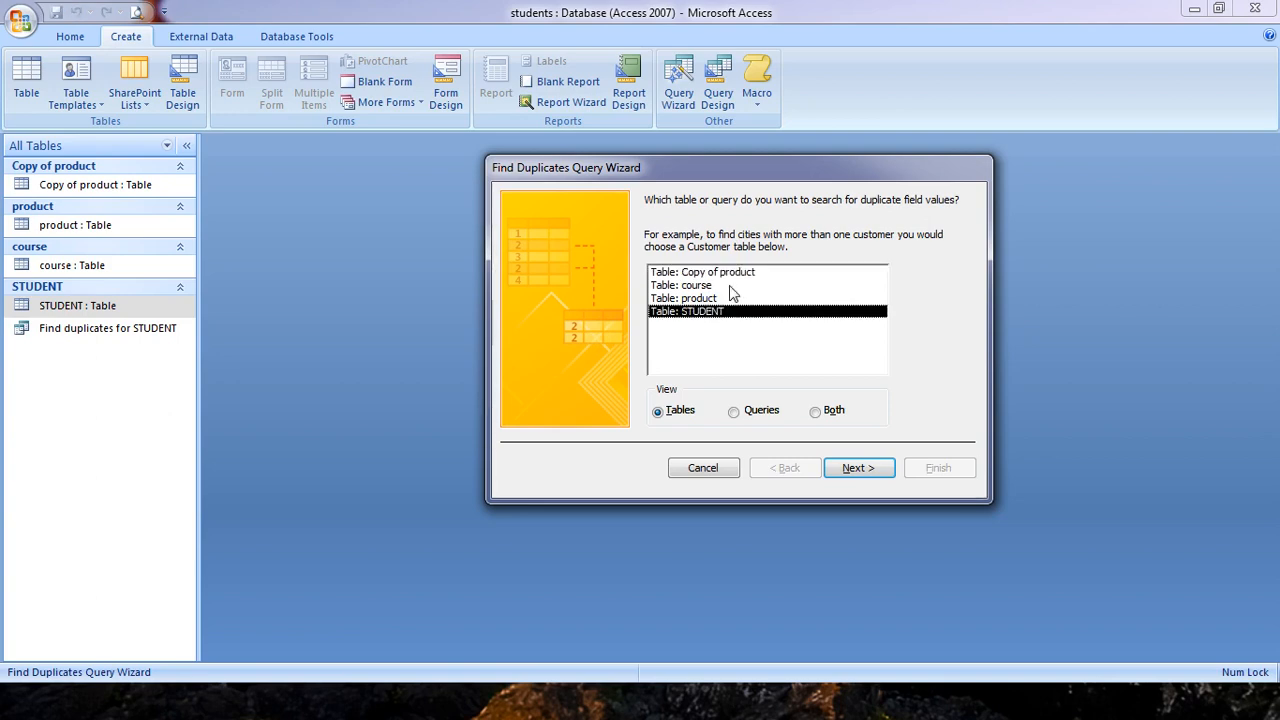
left_click(848, 474)
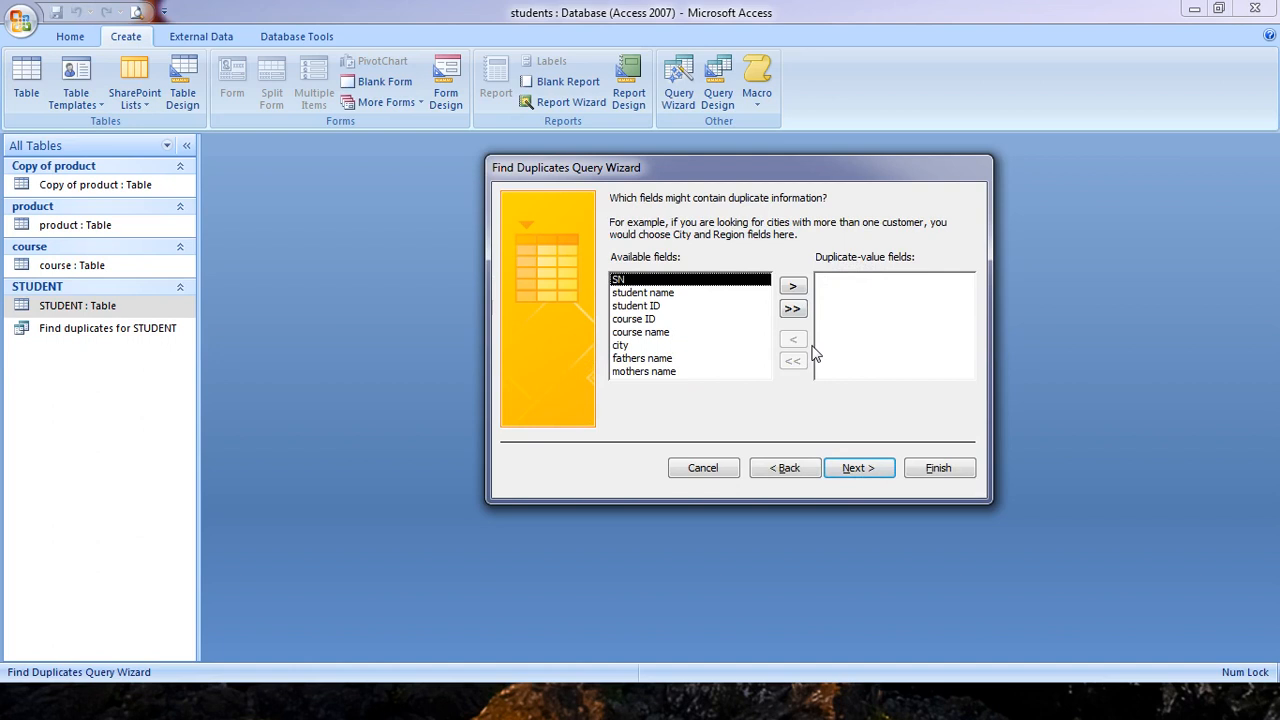
left_click(645, 338)
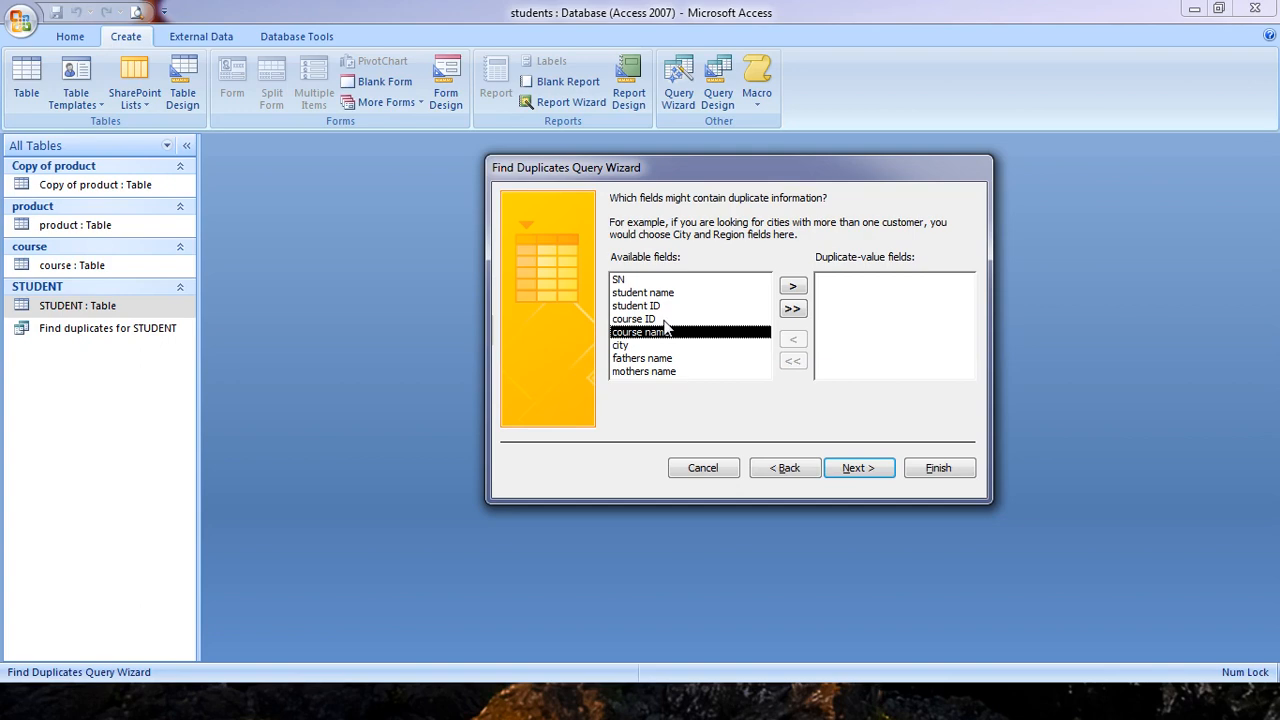
left_click(702, 467)
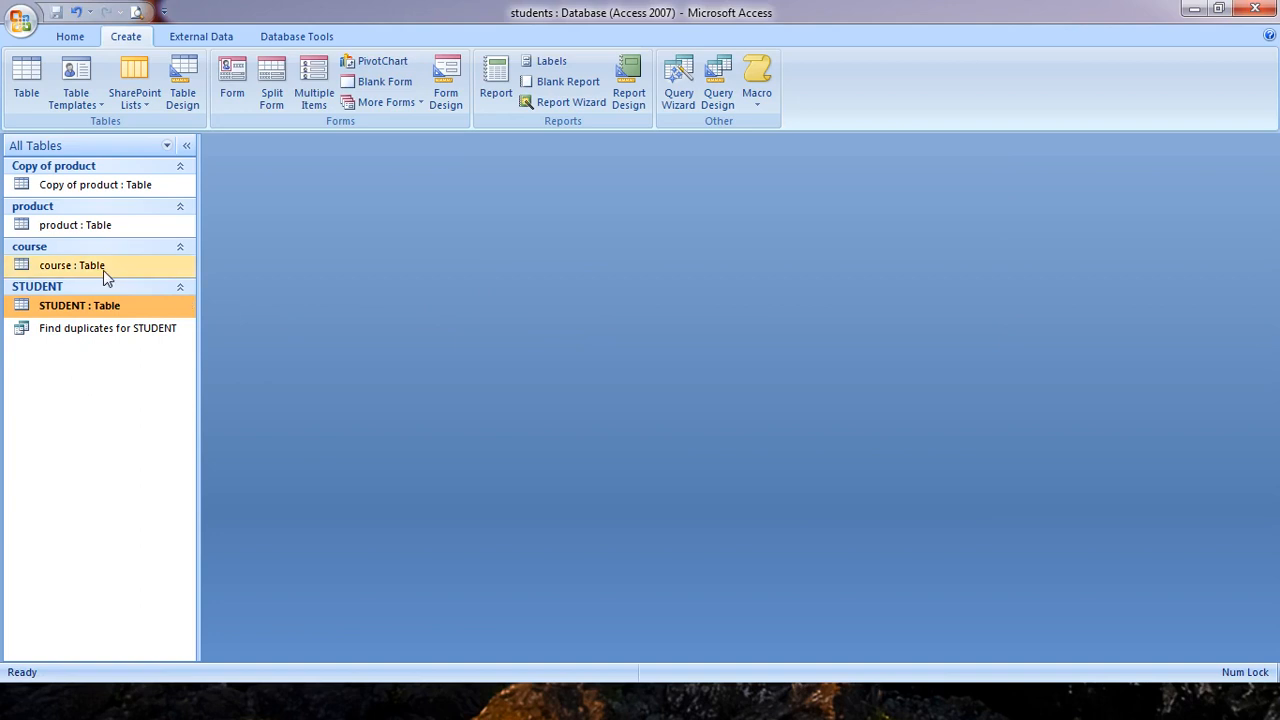
Open the course table and fit the course name column's width to its contents.
double_click(40, 267)
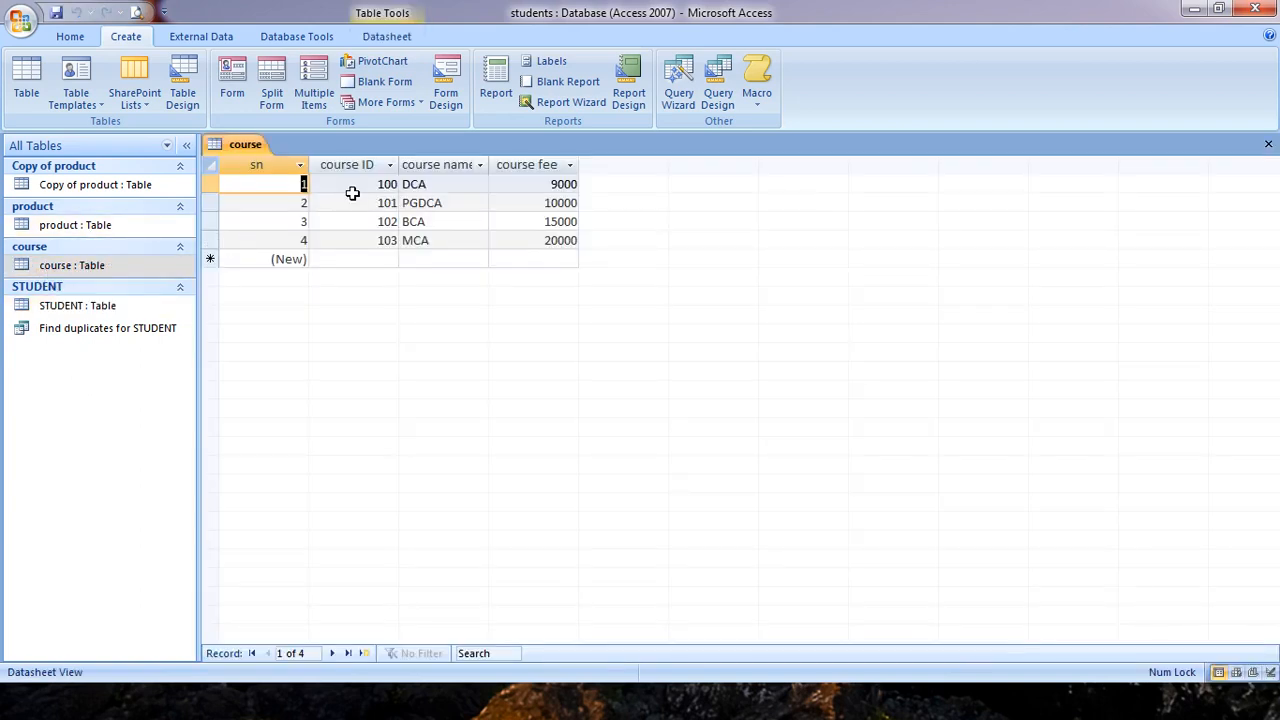
left_click(351, 184)
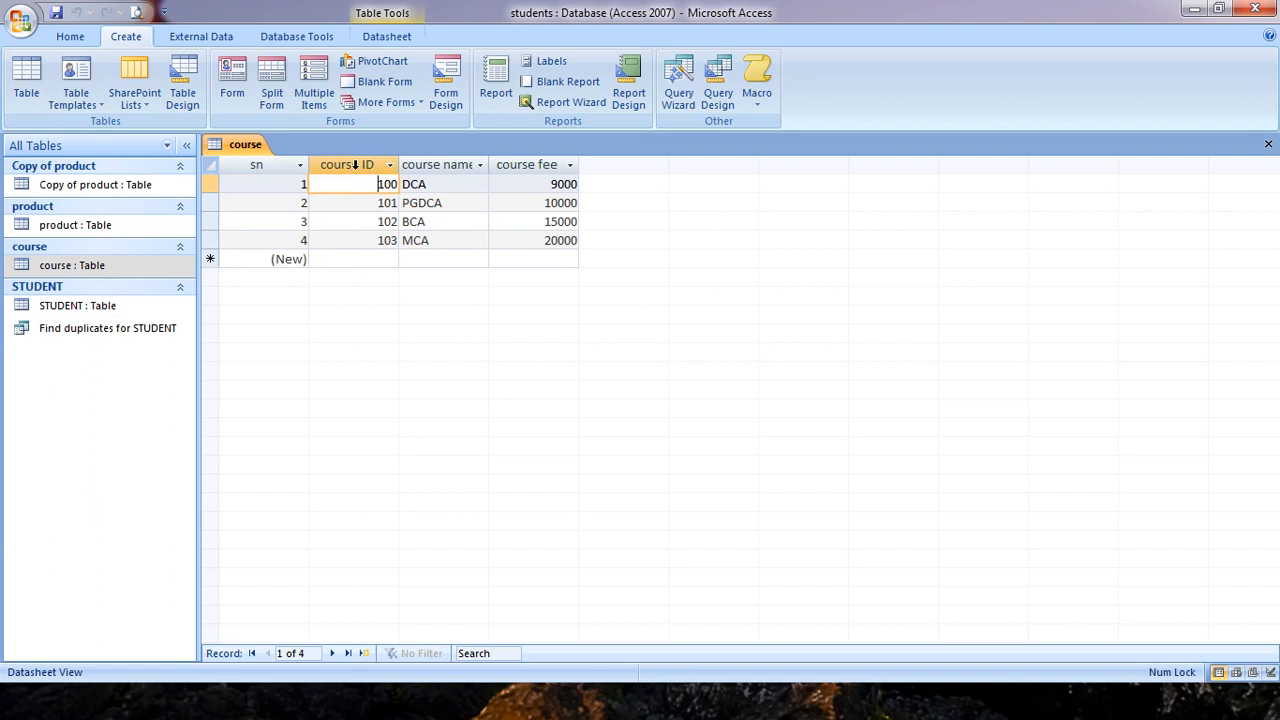
double_click(488, 166)
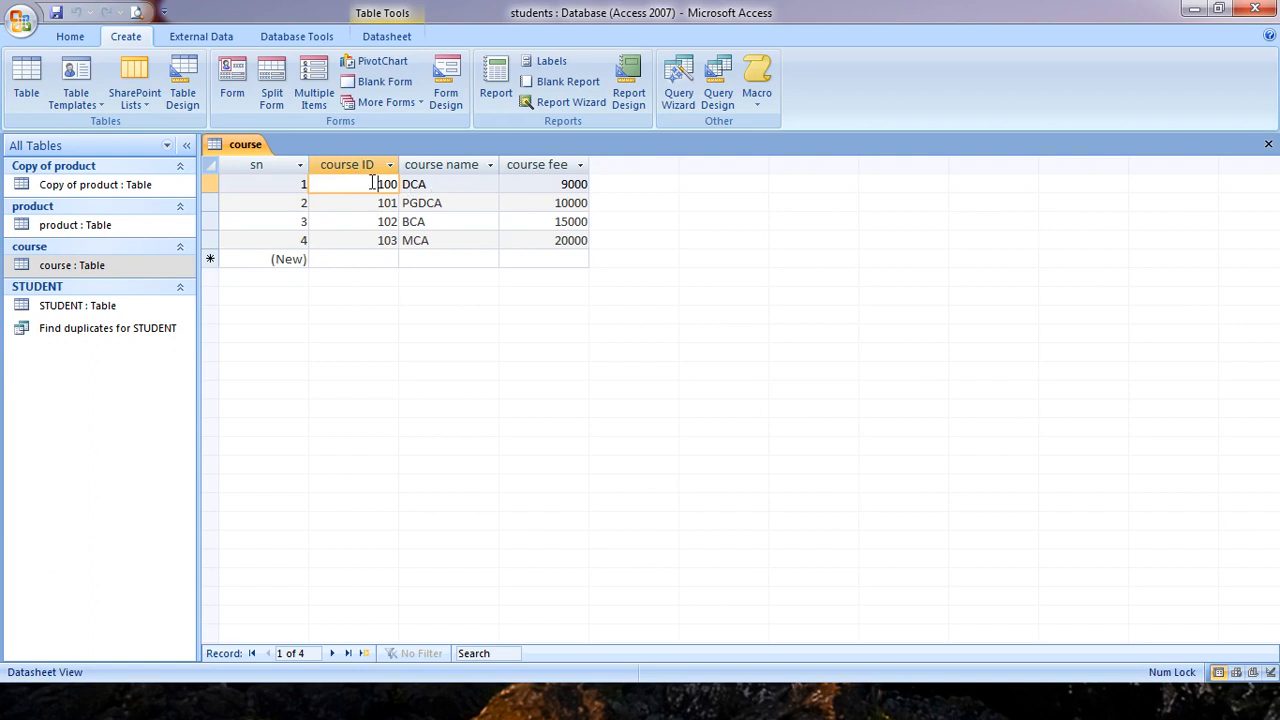
Examine the course IDs and course names of the records in the course table.
left_click(450, 203)
left_click(460, 246)
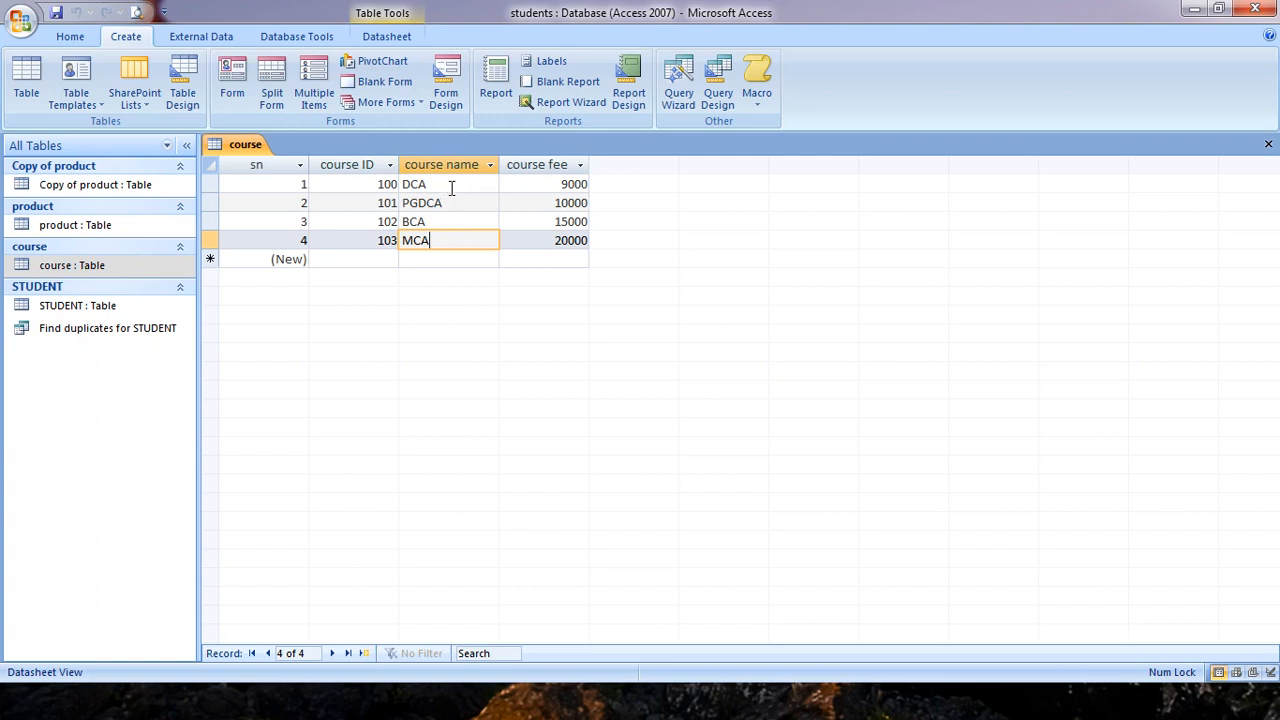
left_click(450, 190)
left_click(460, 210)
left_click(462, 220)
left_click(462, 239)
left_click(378, 182)
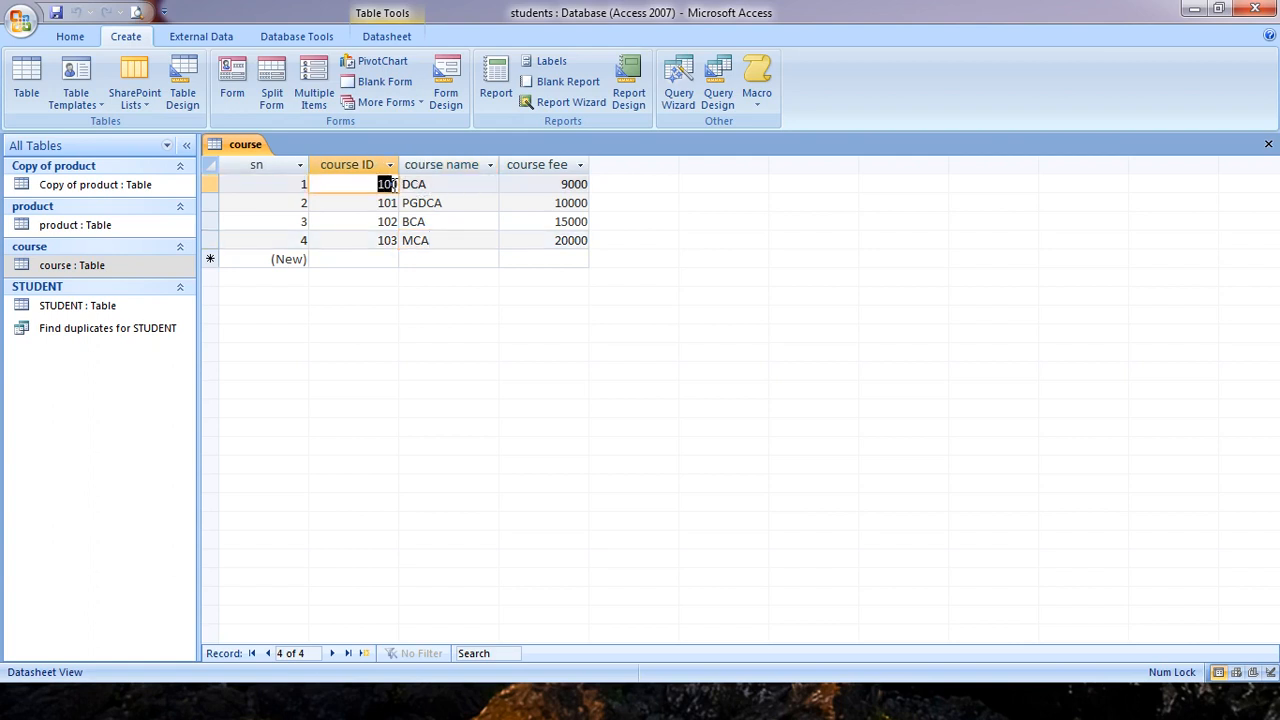
left_click(456, 207)
left_click(442, 224)
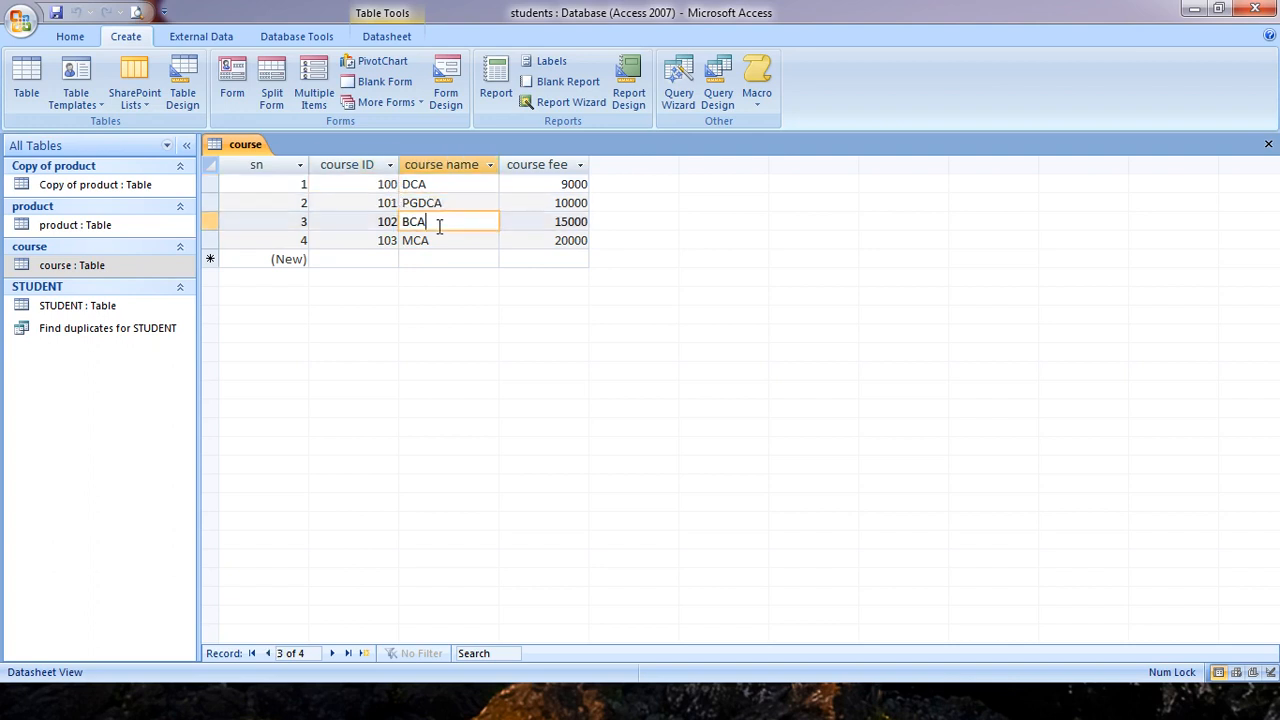
left_click(438, 242)
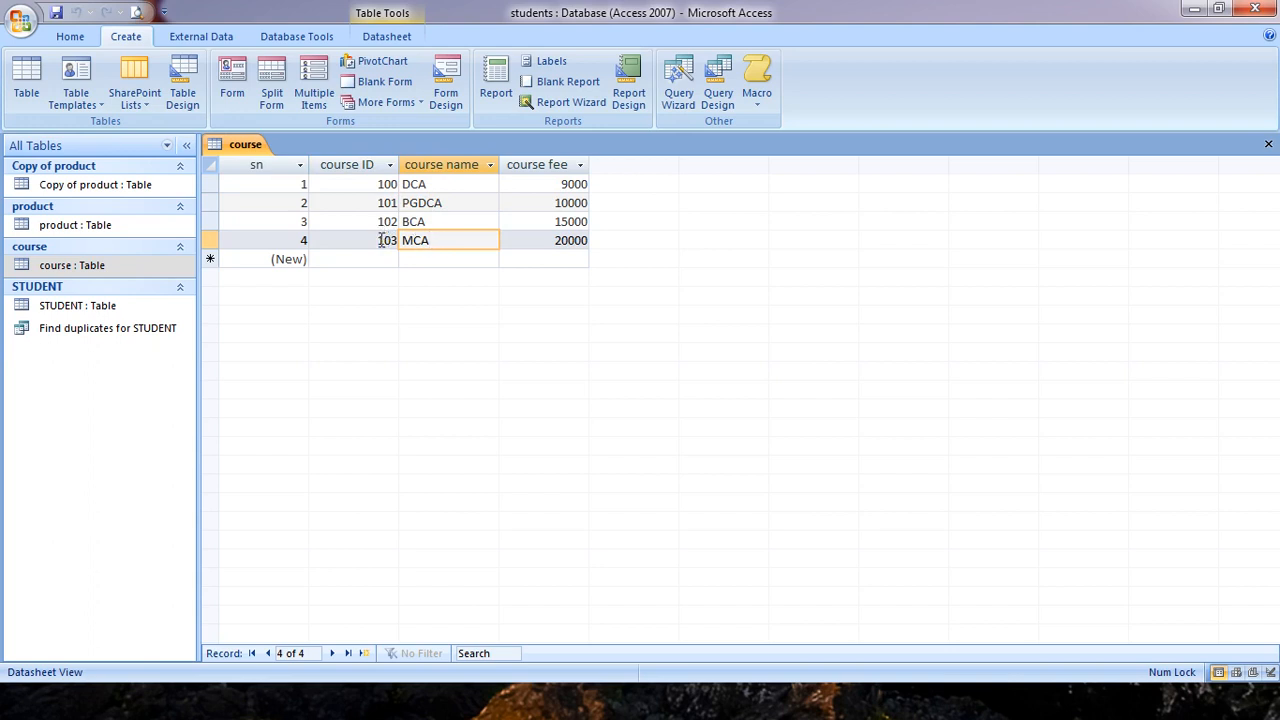
left_click_drag(378, 240, 399, 252)
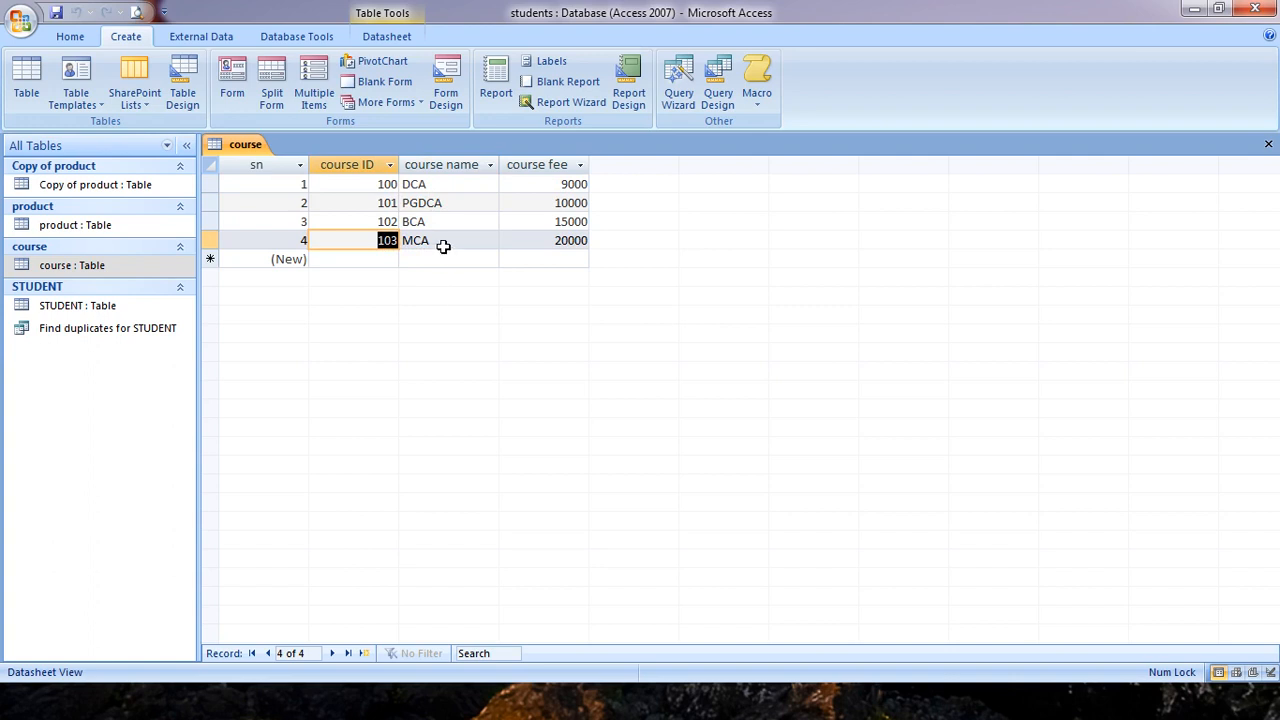
left_click_drag(441, 241, 406, 246)
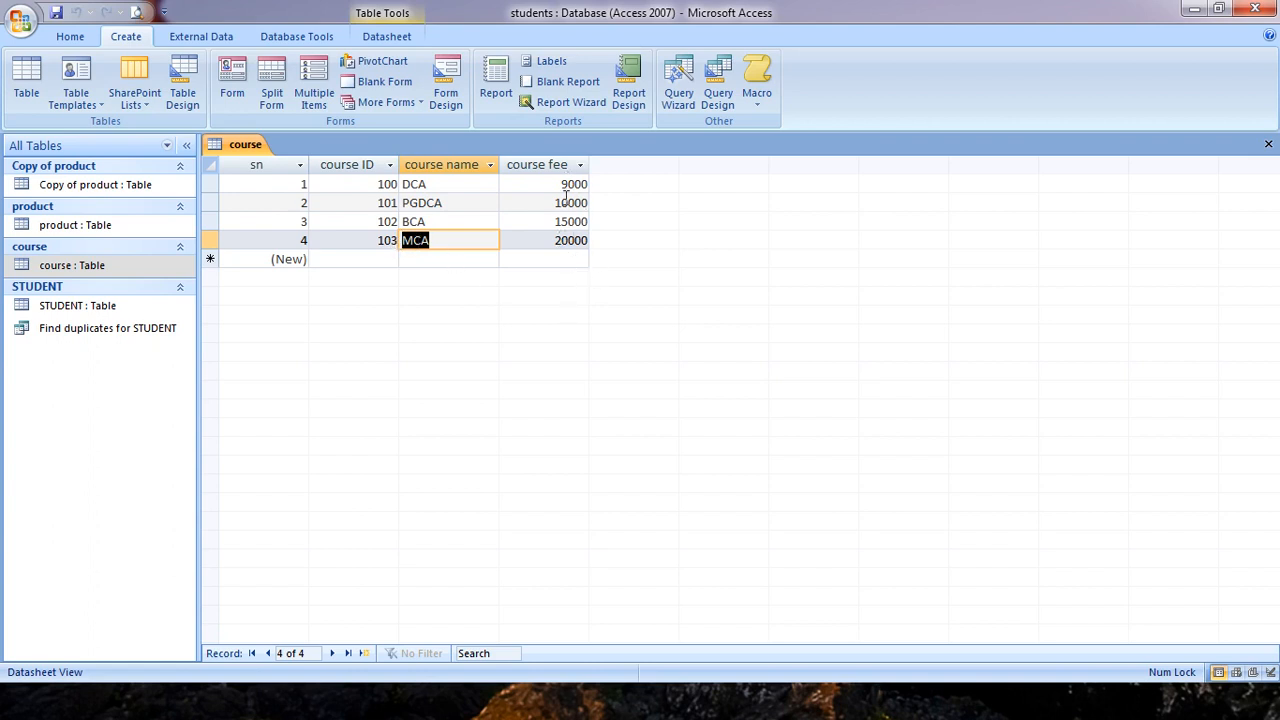
left_click(442, 187)
left_click(466, 212)
left_click(449, 229)
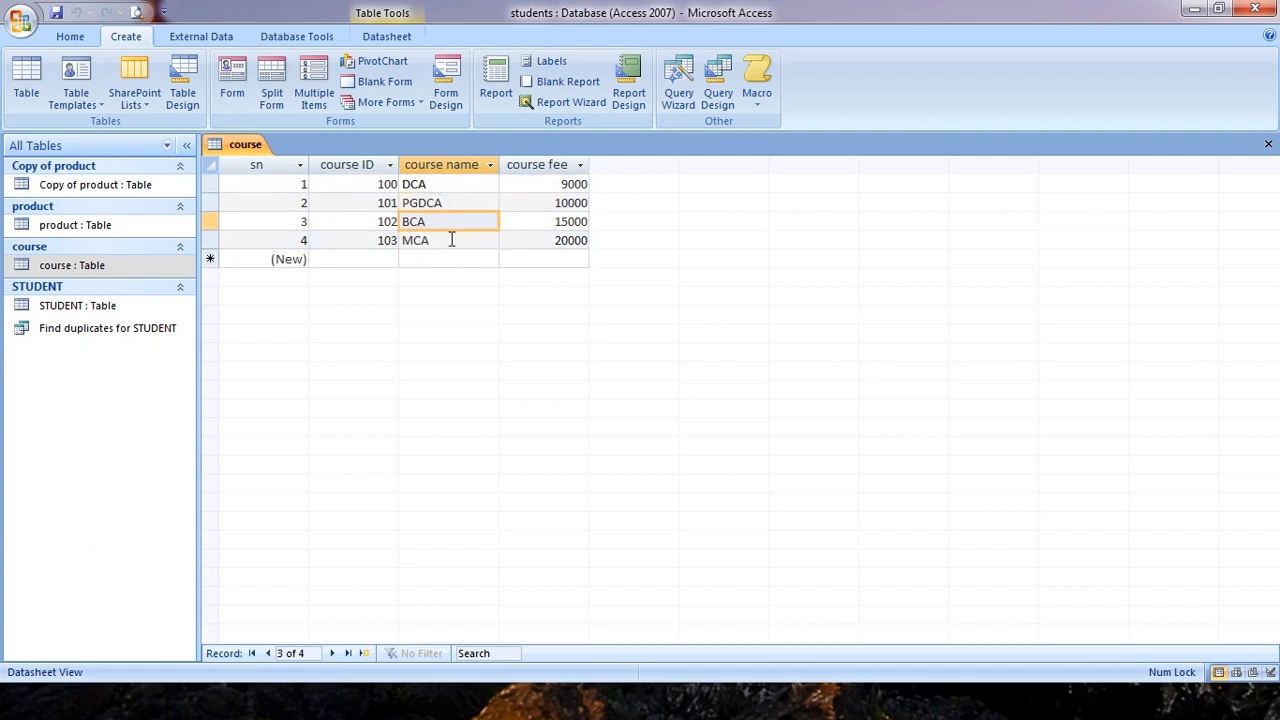
left_click(452, 240)
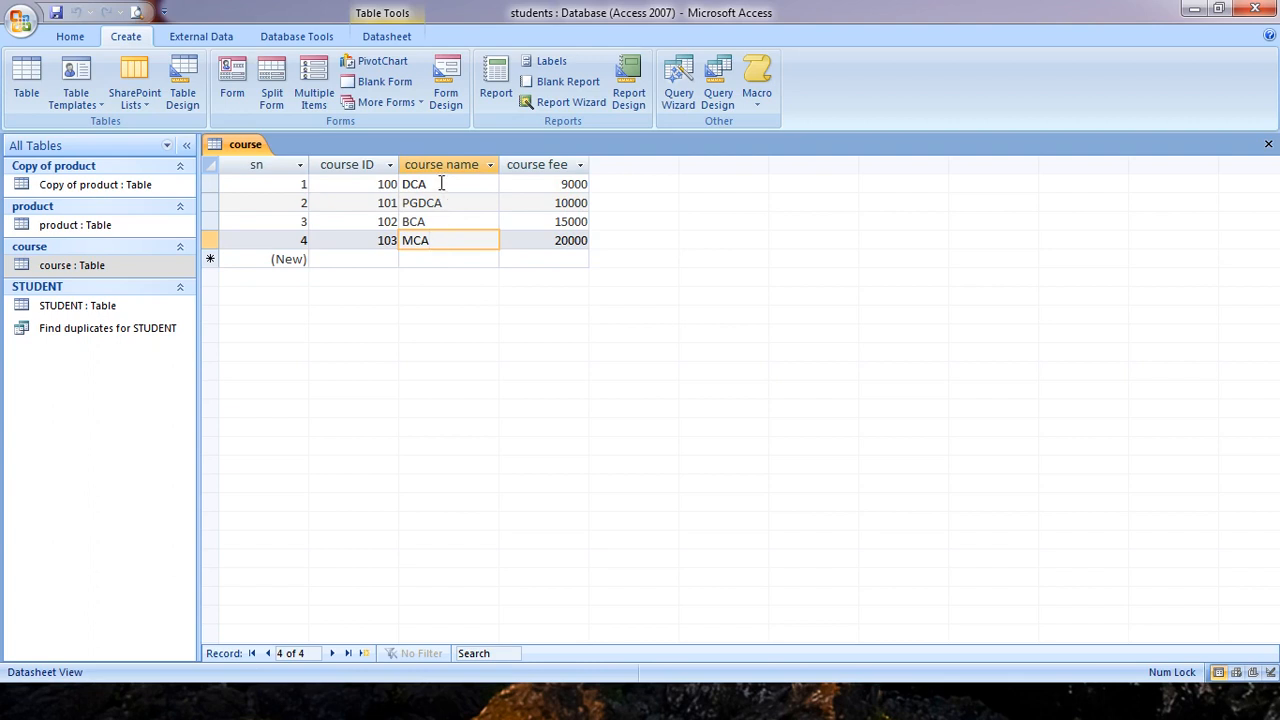
left_click_drag(440, 184, 401, 240)
left_click(443, 259)
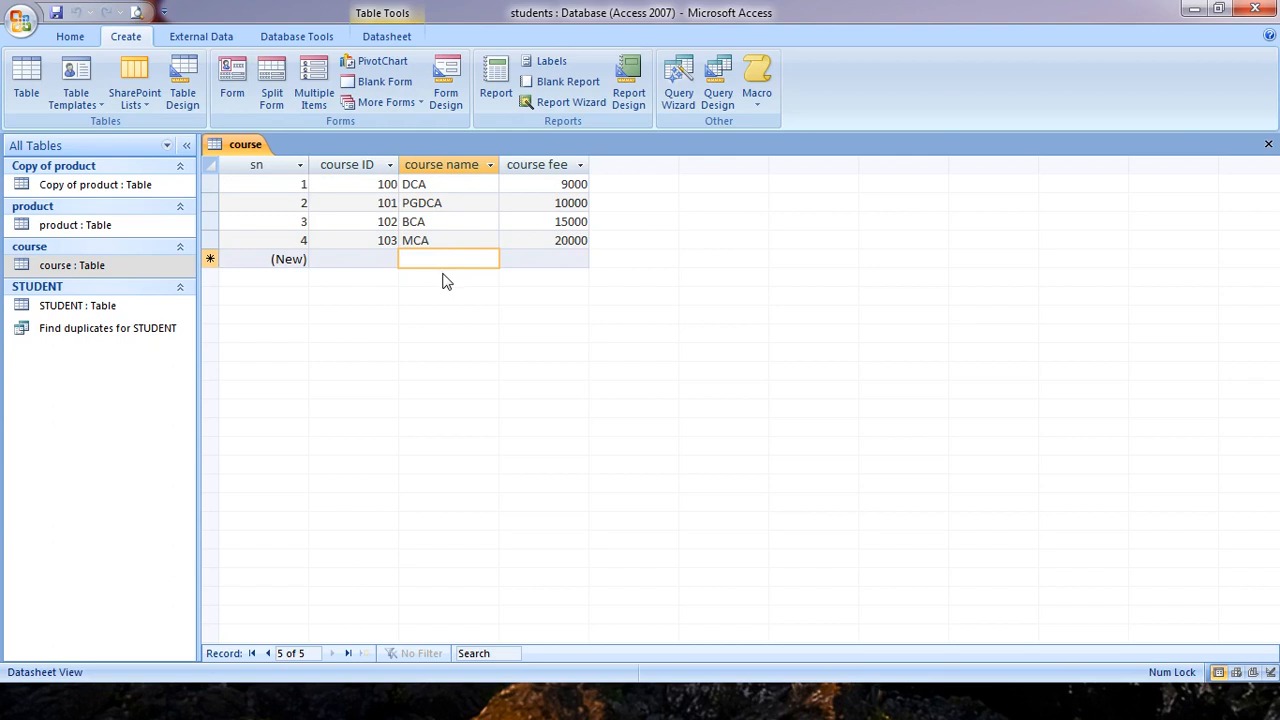
Open the STUDENT table and examine its course ID and course name columns.
double_click(70, 308)
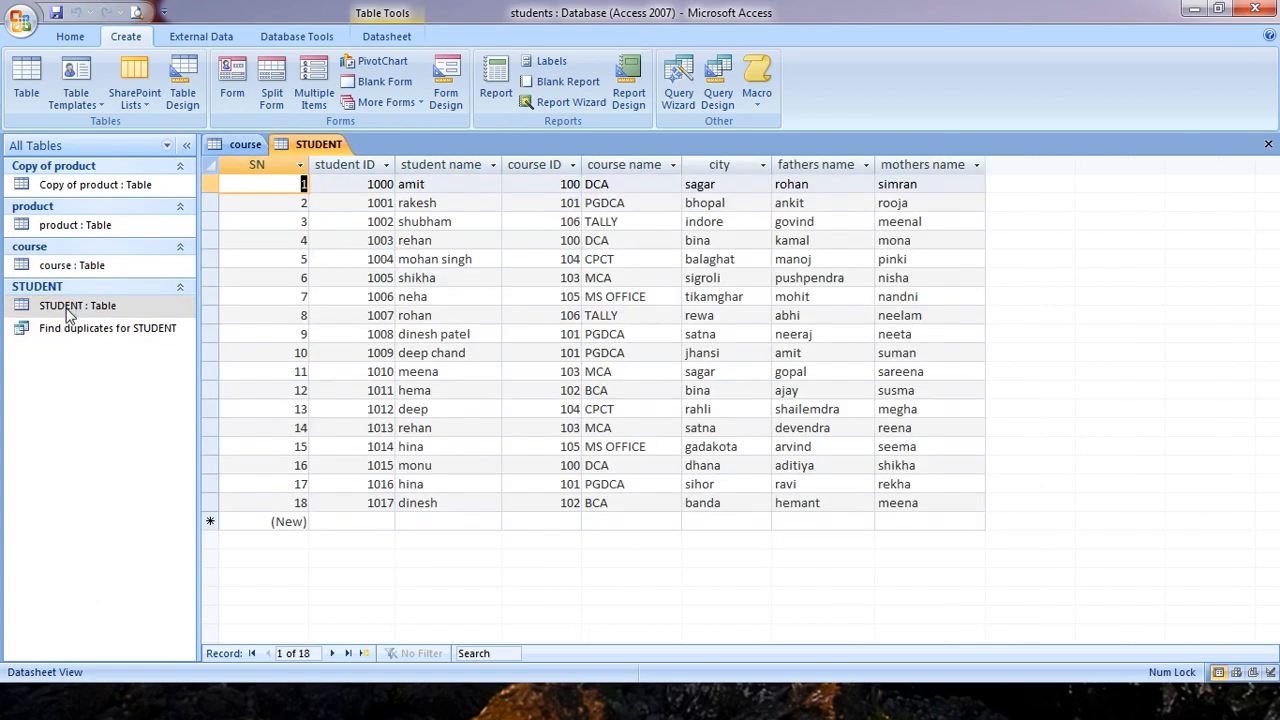
left_click(524, 181)
left_click(639, 160)
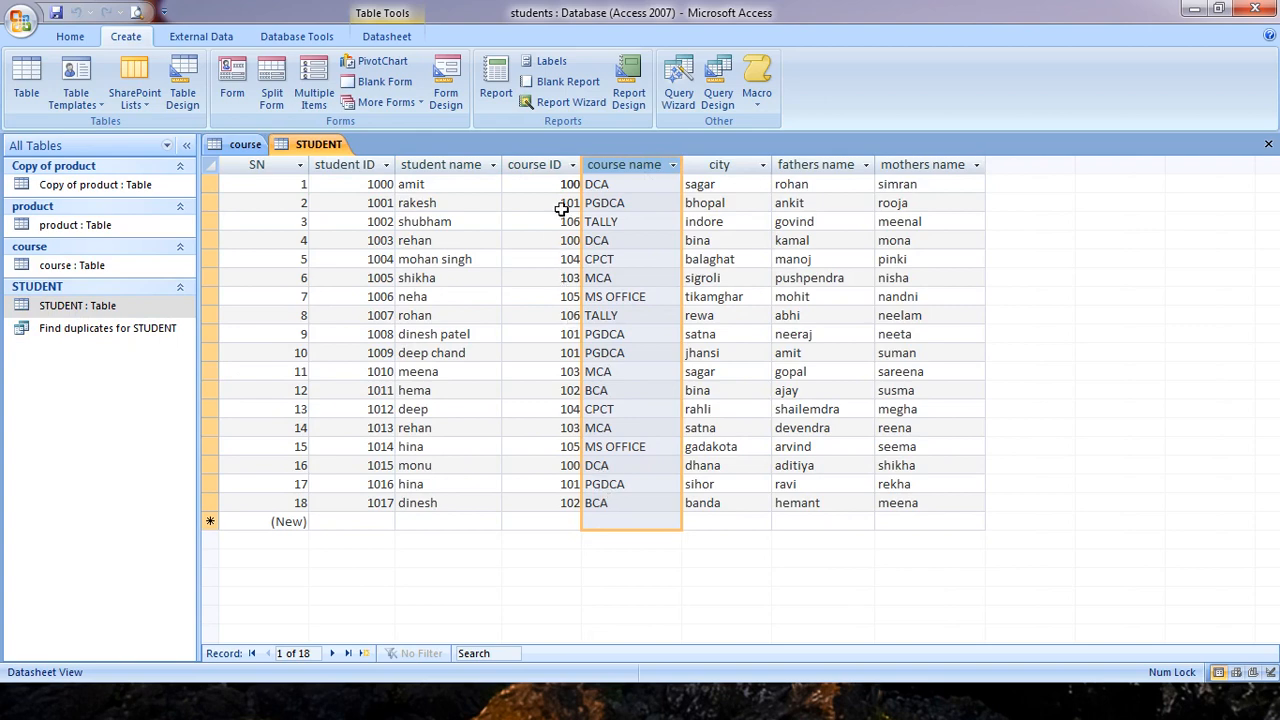
left_click(549, 167)
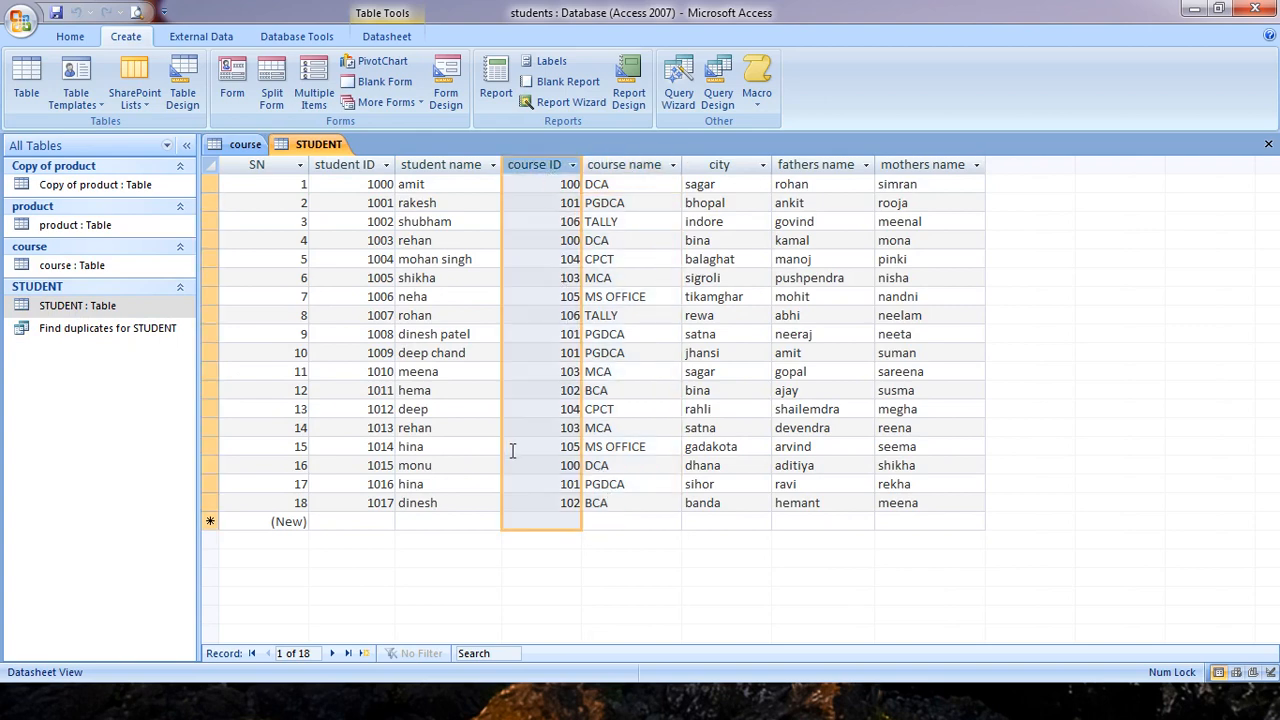
left_click(676, 388)
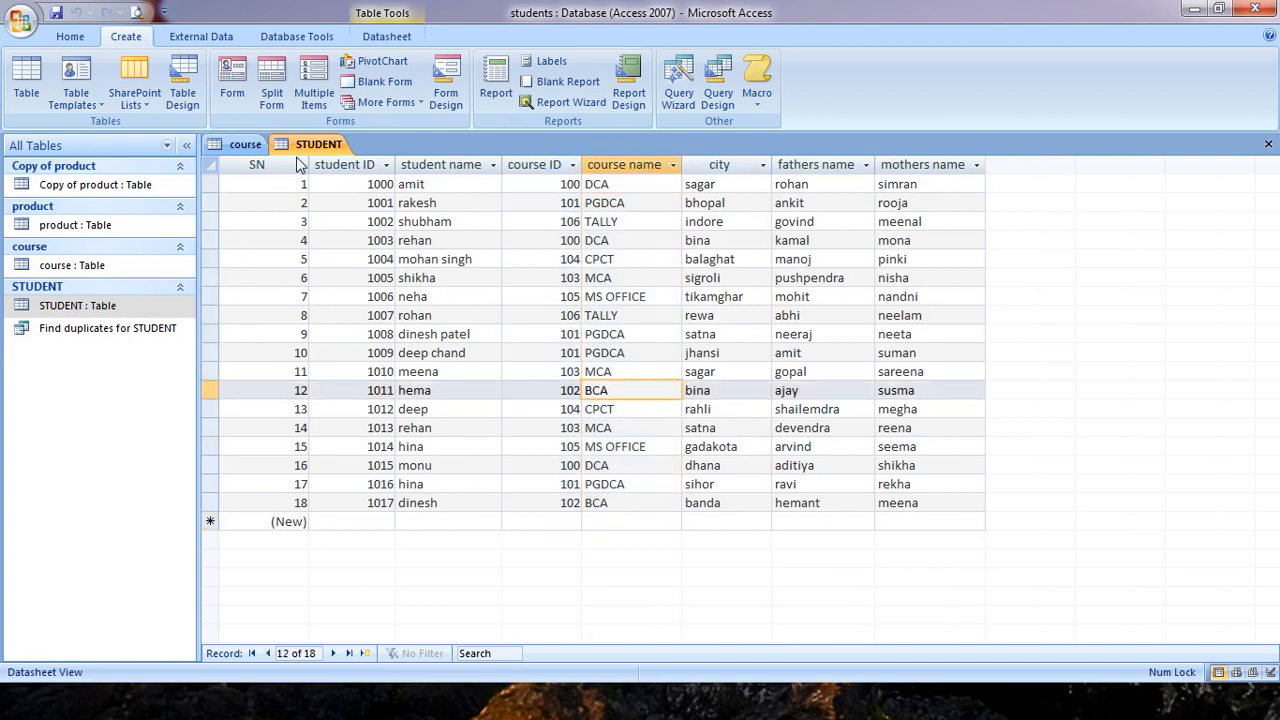
Compare the MCA course ID in the course table with the STUDENT table, and examine repeated course IDs 103 and 100 in the STUDENT records.
left_click(247, 146)
left_click_drag(370, 240, 393, 240)
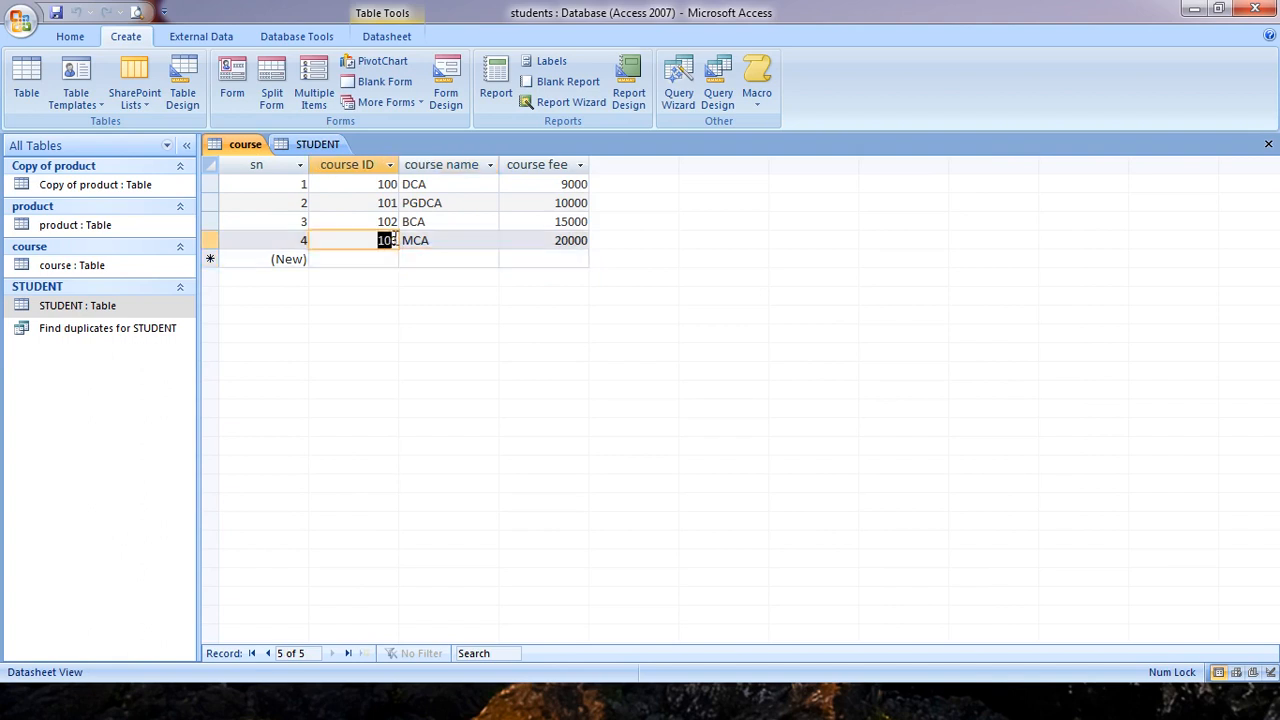
left_click(322, 145)
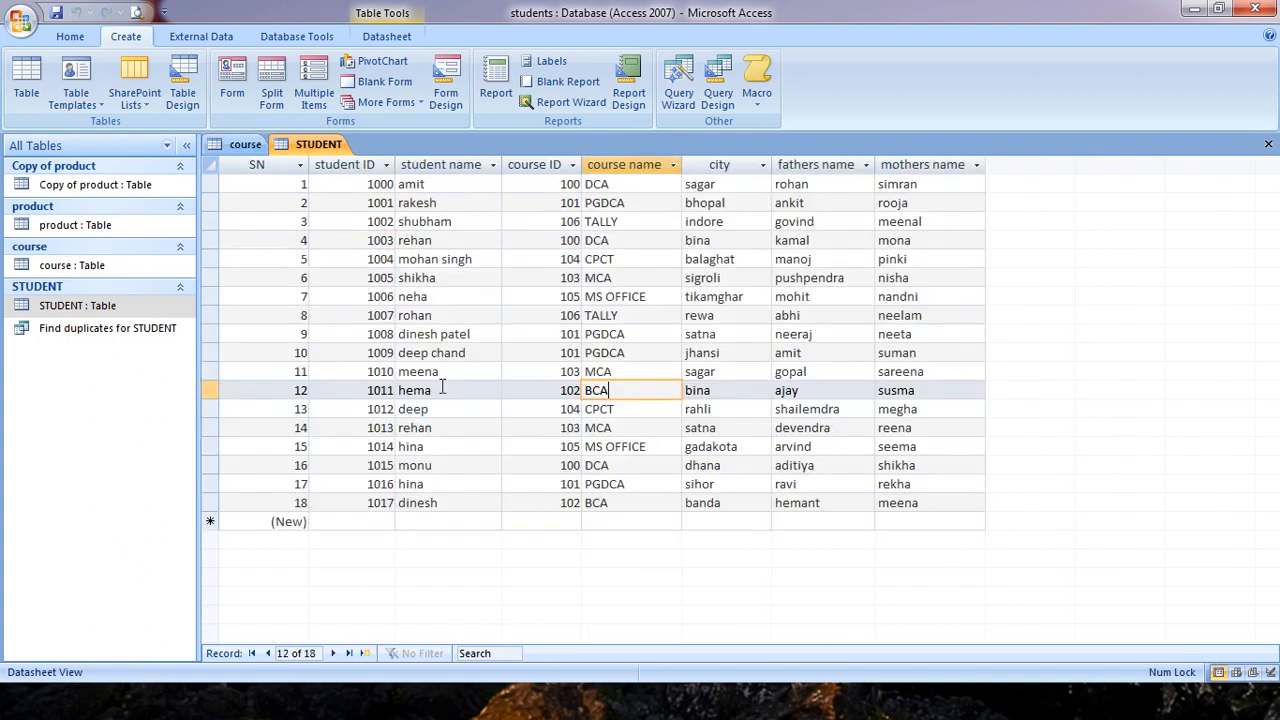
left_click_drag(559, 428, 581, 429)
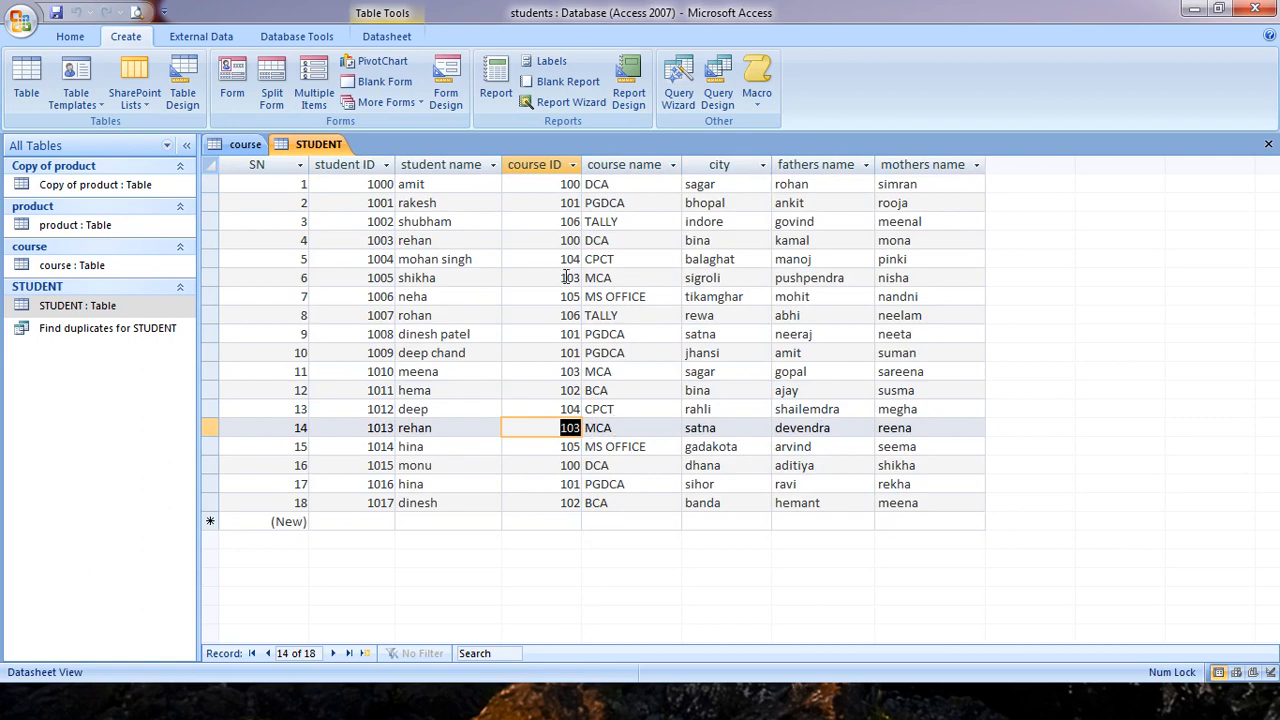
left_click_drag(557, 277, 581, 278)
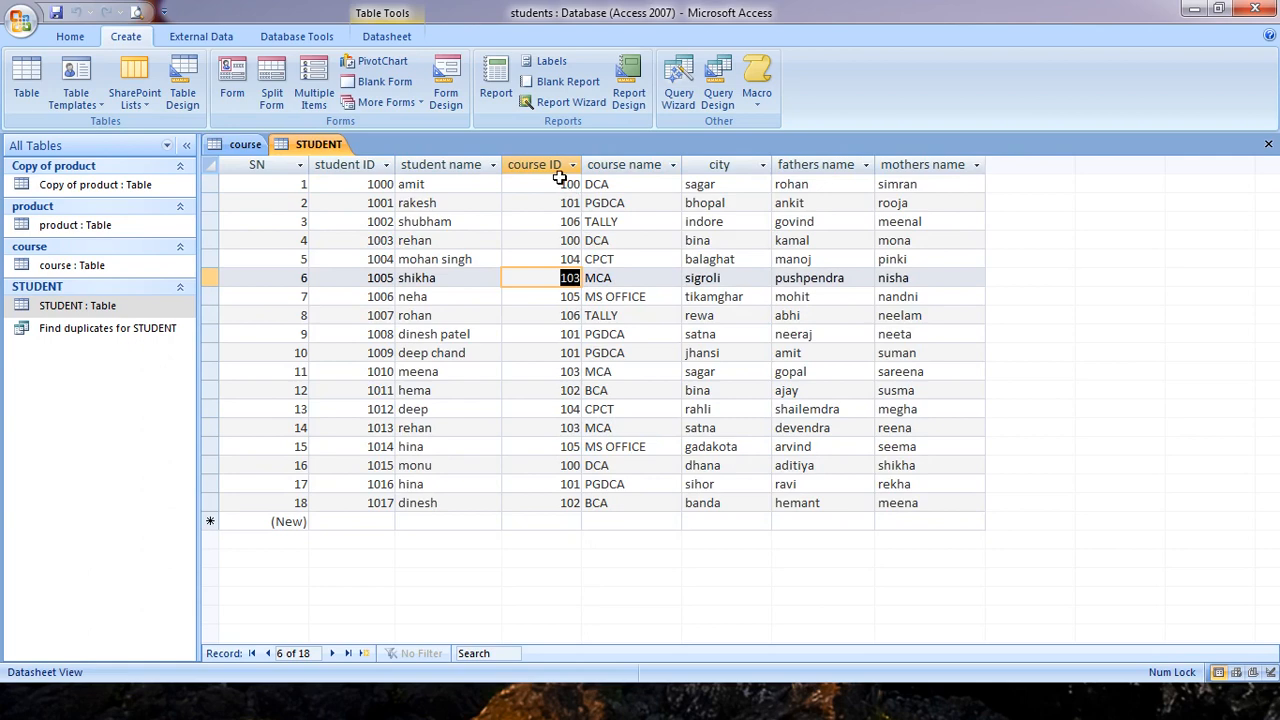
left_click_drag(562, 183, 580, 185)
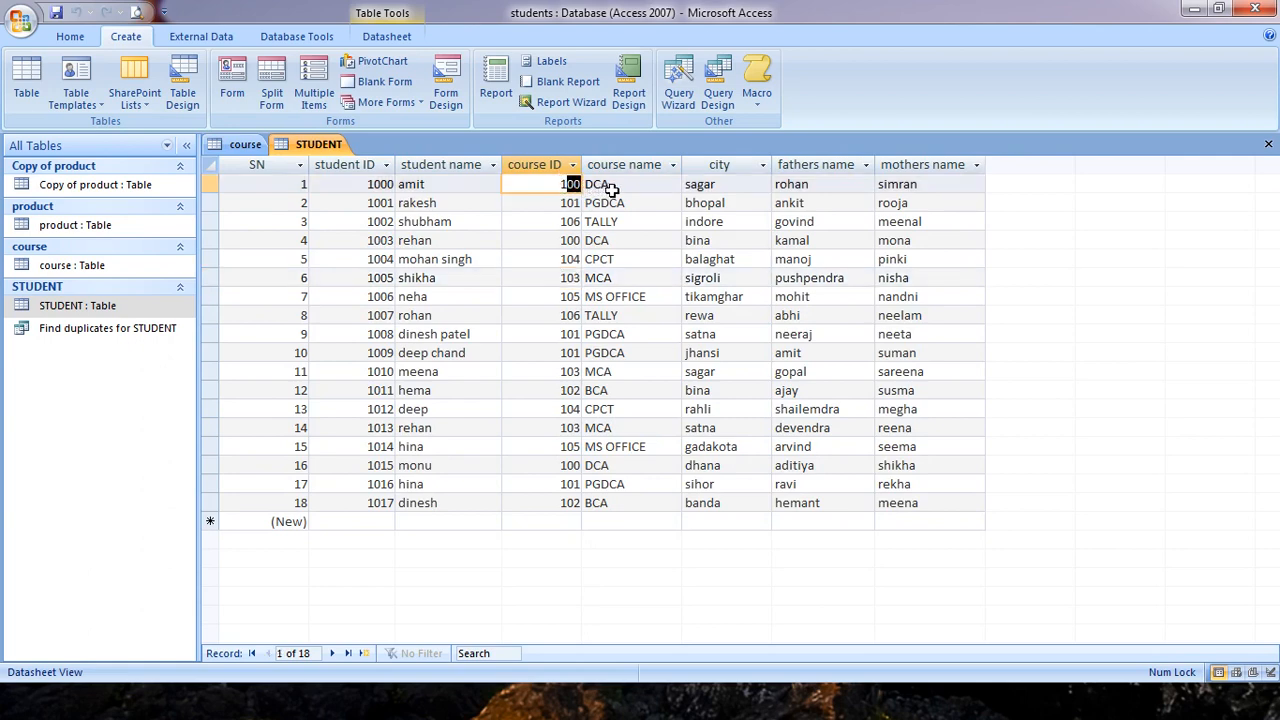
left_click(564, 247)
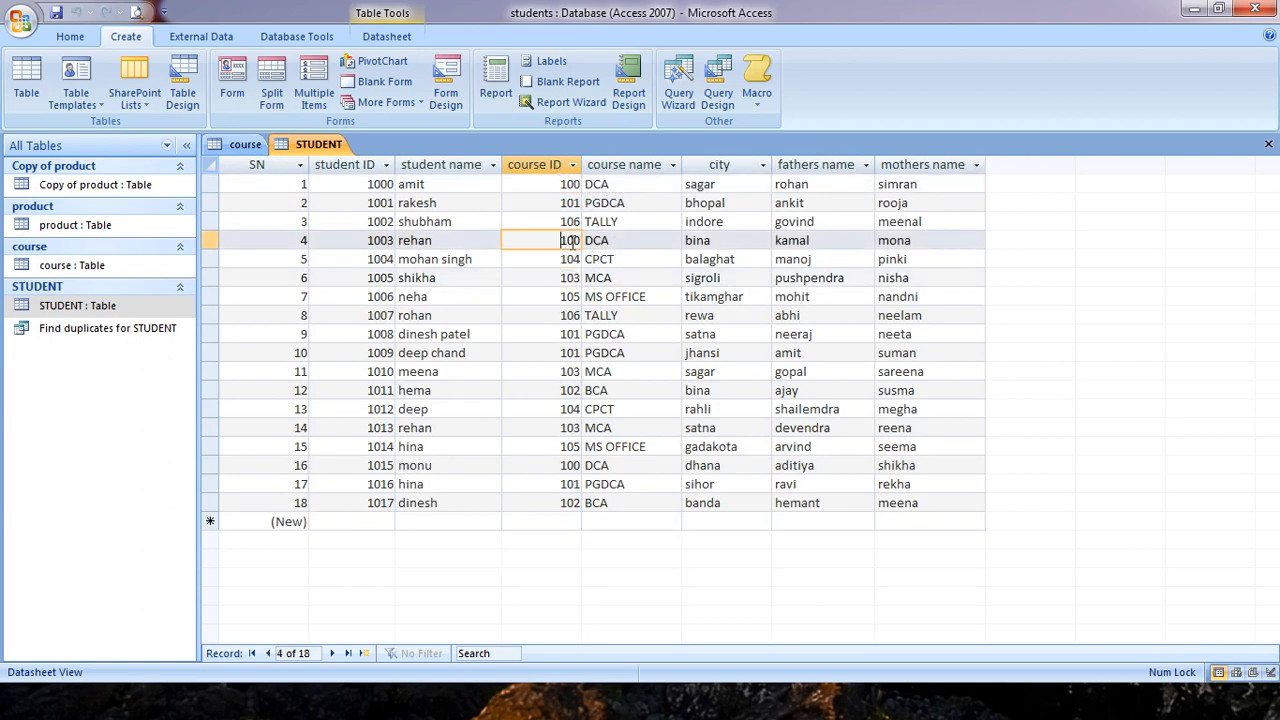
left_click(603, 466)
left_click(560, 466)
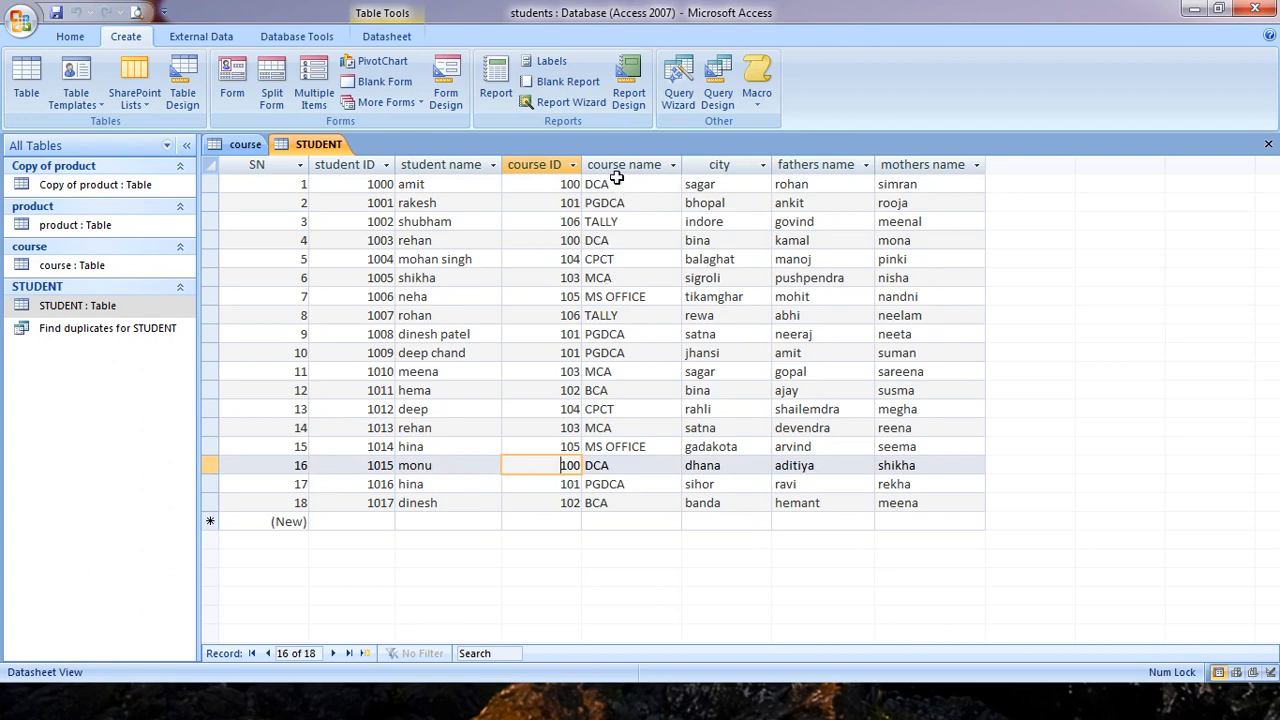
Examine the DCA, TALLY and CPCT course names in the STUDENT table, and review the available query wizard types.
left_click_drag(616, 182, 584, 205)
left_click_drag(628, 314, 585, 315)
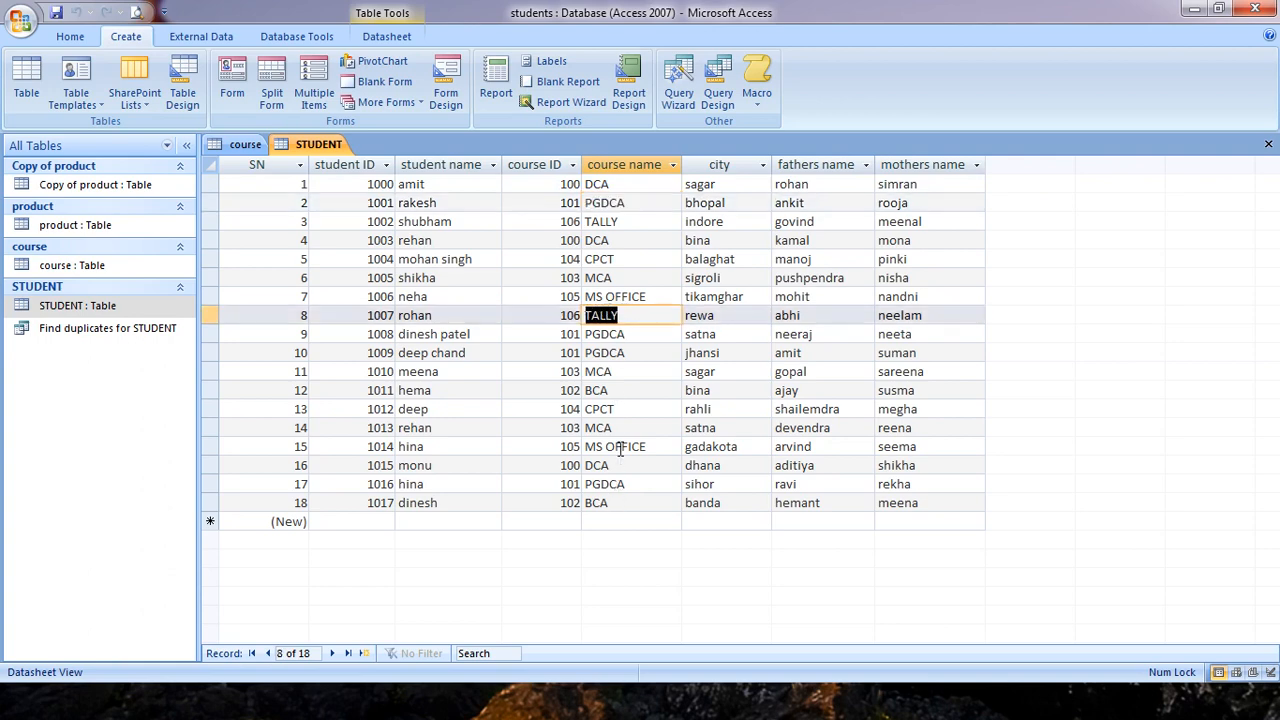
left_click_drag(620, 411, 580, 410)
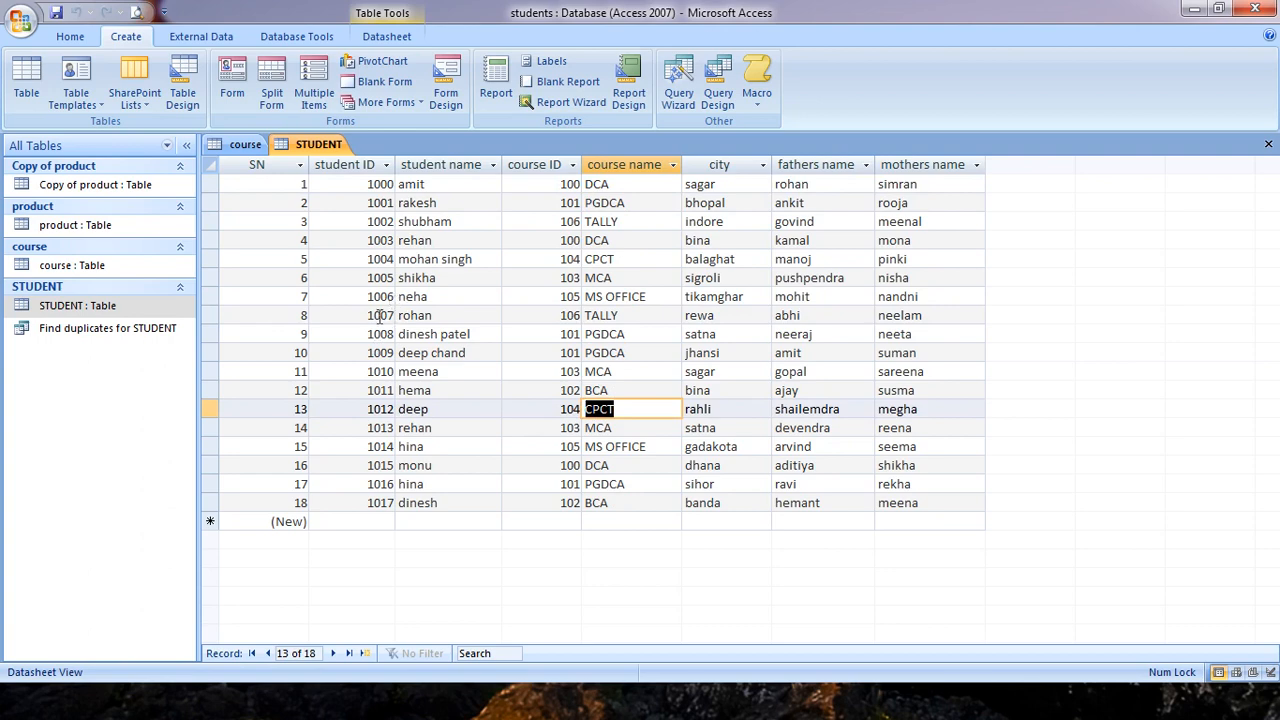
left_click(667, 98)
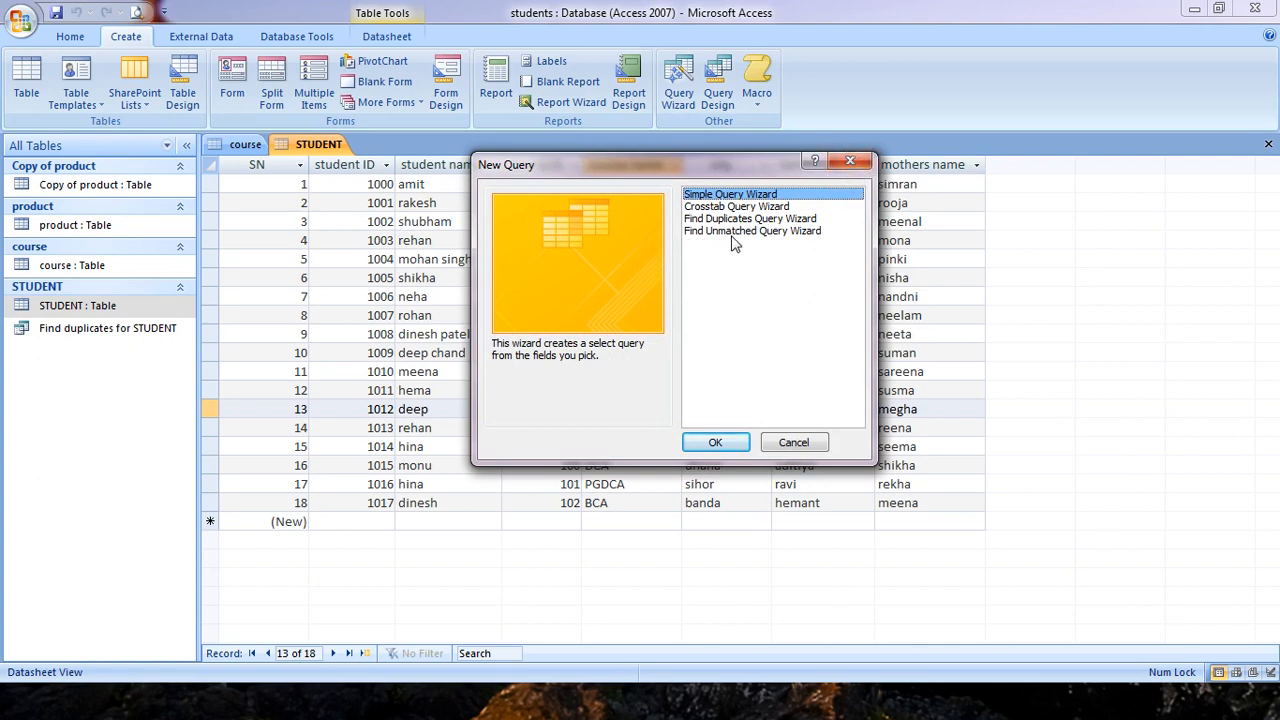
left_click(851, 163)
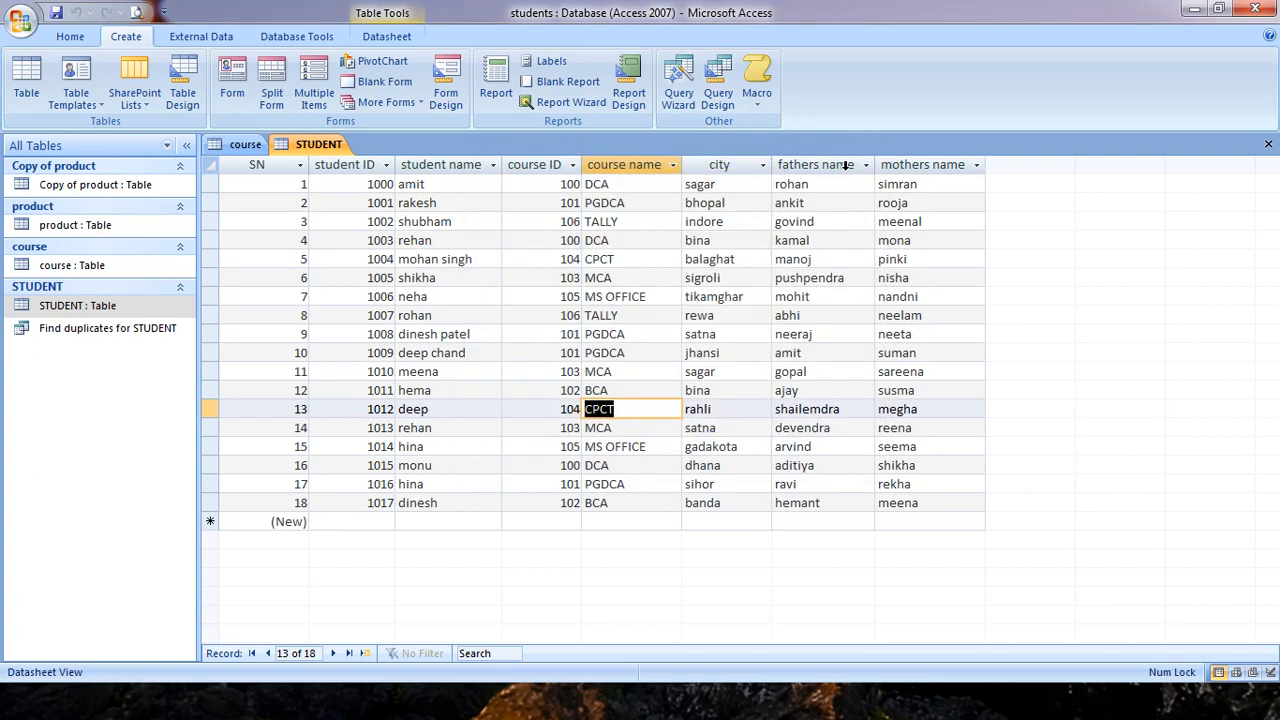
Examine the course names of all records in the course table, from DCA through MCA.
left_click(245, 144)
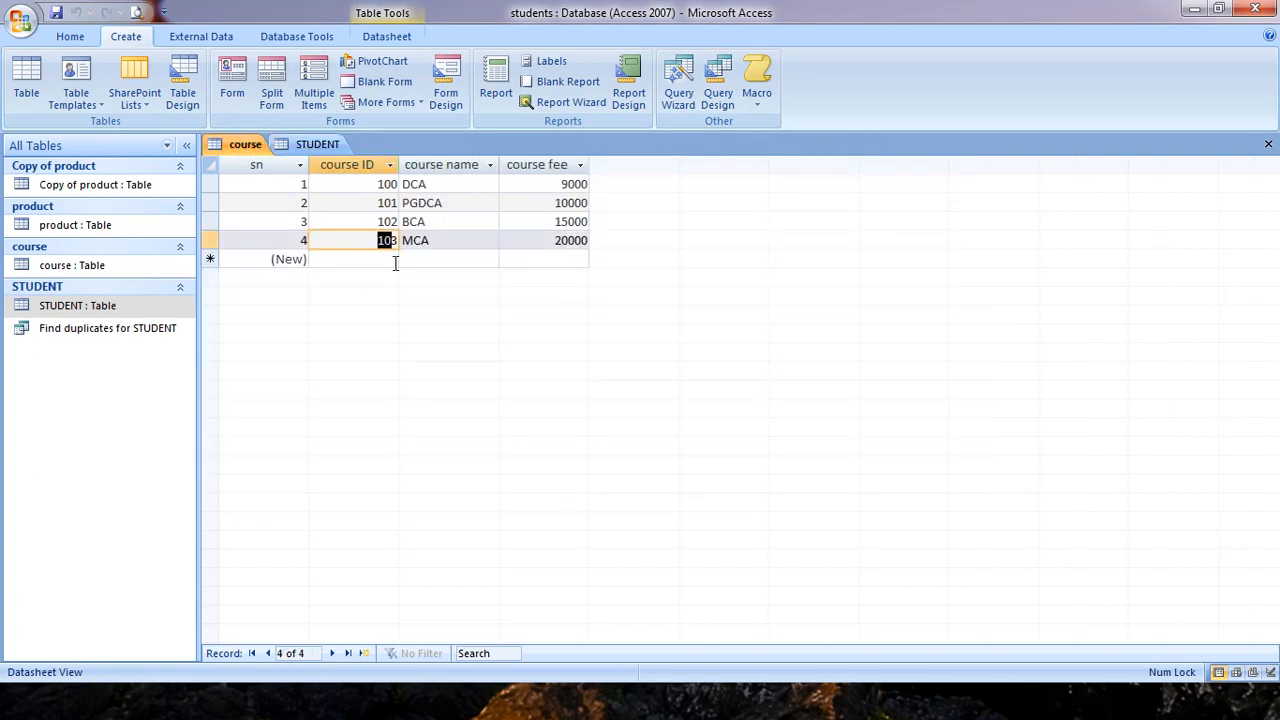
left_click(453, 188)
left_click(472, 202)
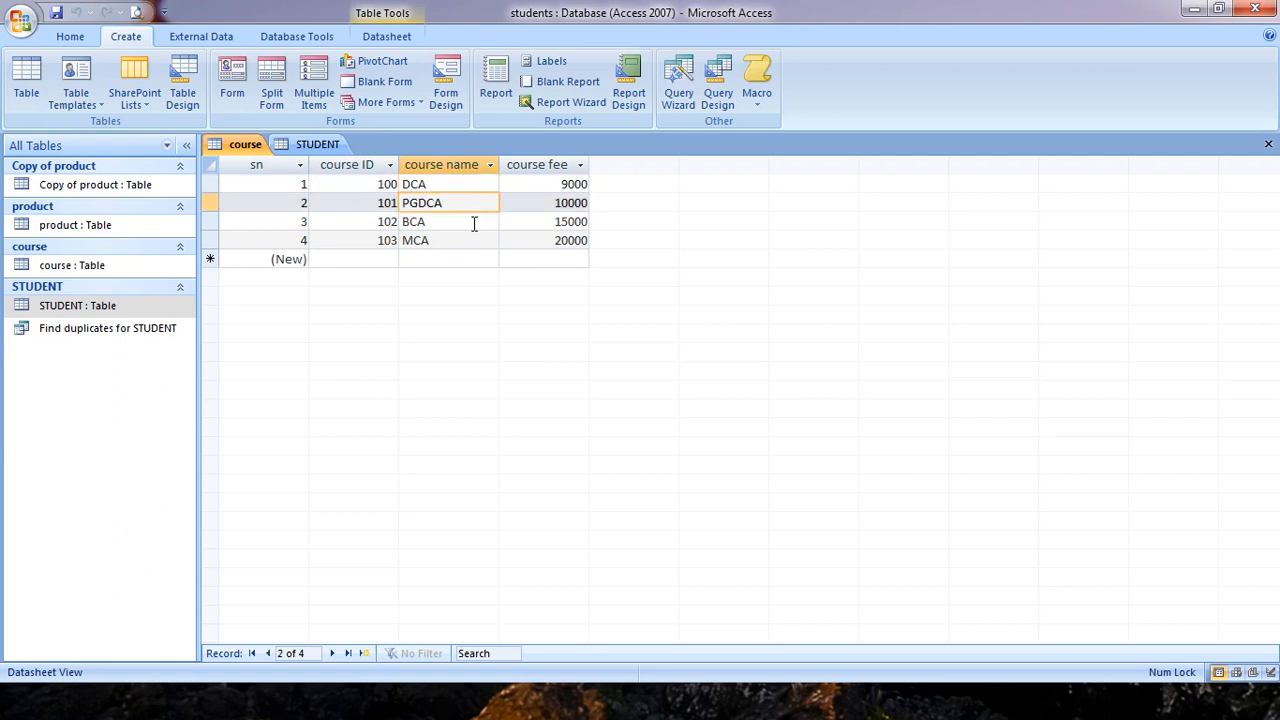
left_click(473, 221)
left_click(469, 241)
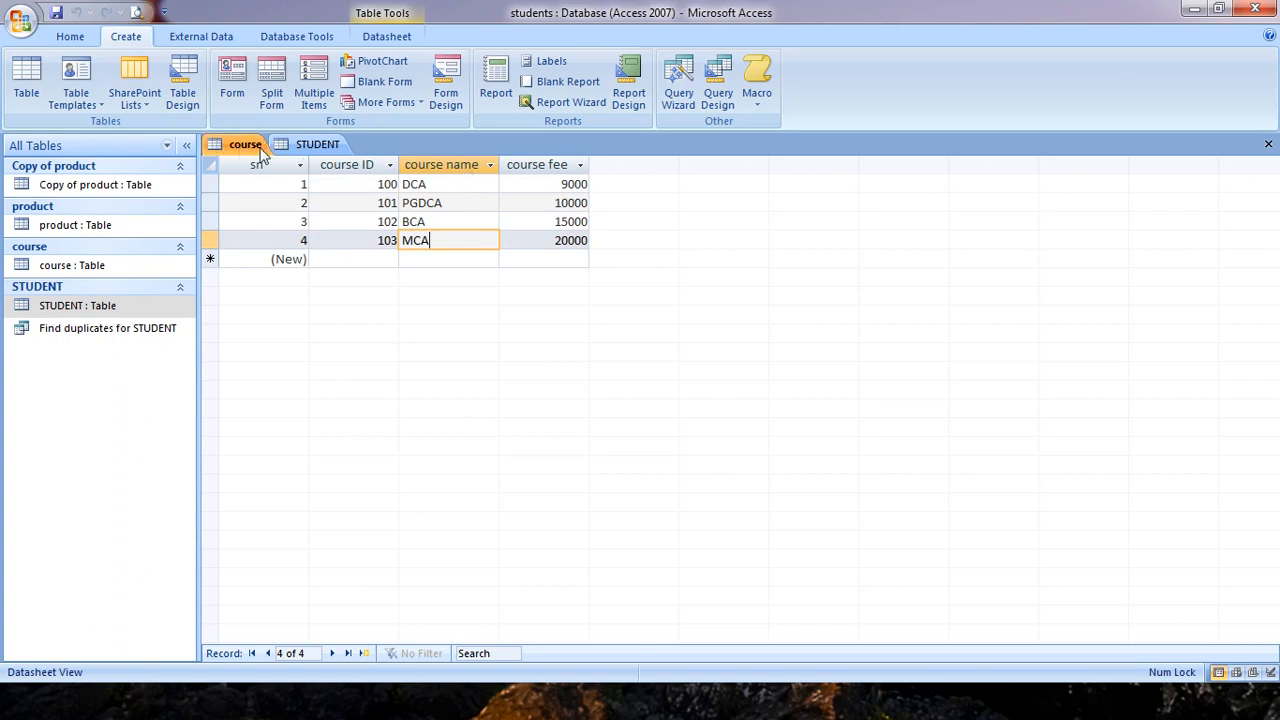
left_click(457, 184)
left_click(466, 203)
left_click(463, 221)
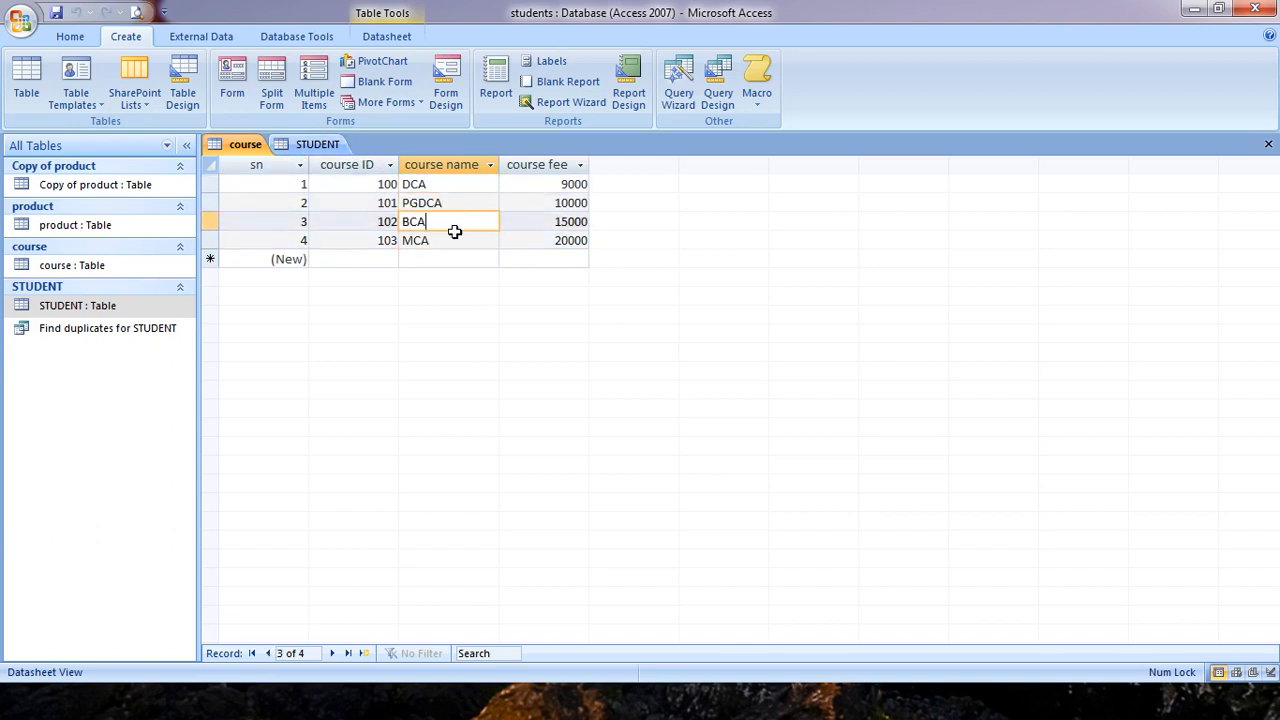
left_click(452, 240)
left_click(451, 186)
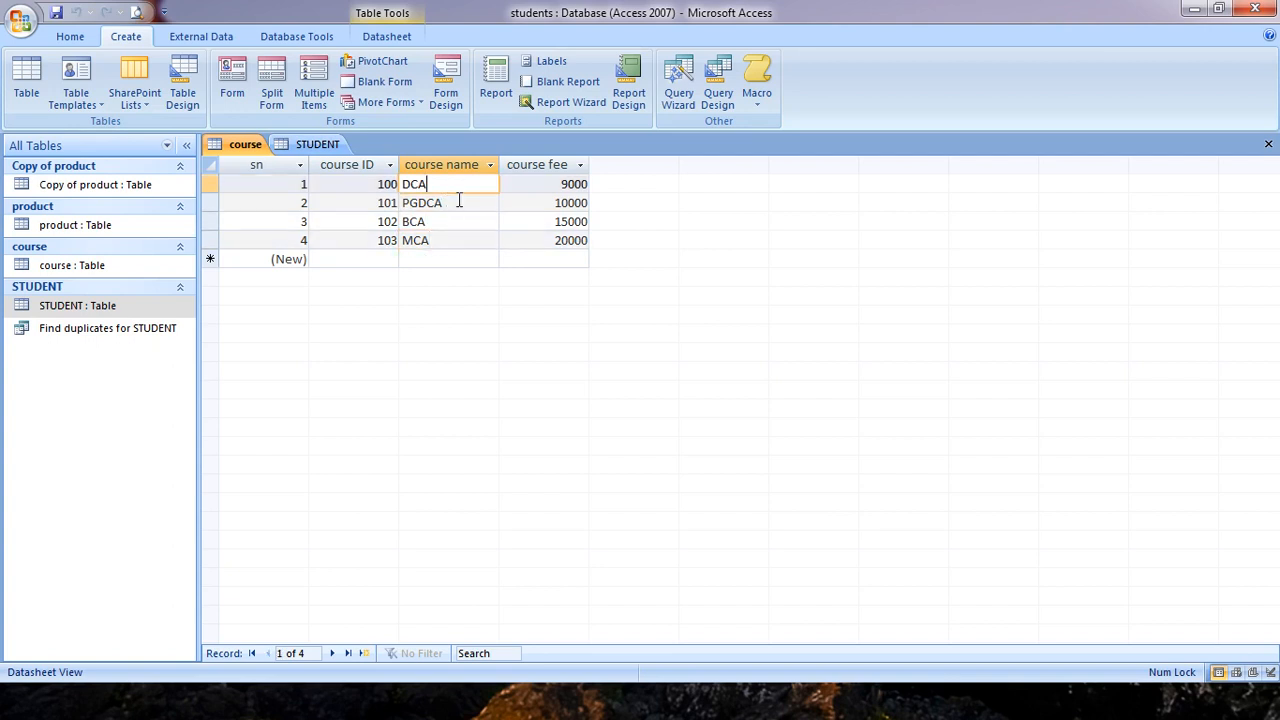
left_click(459, 205)
left_click(459, 224)
left_click(459, 253)
left_click(458, 236)
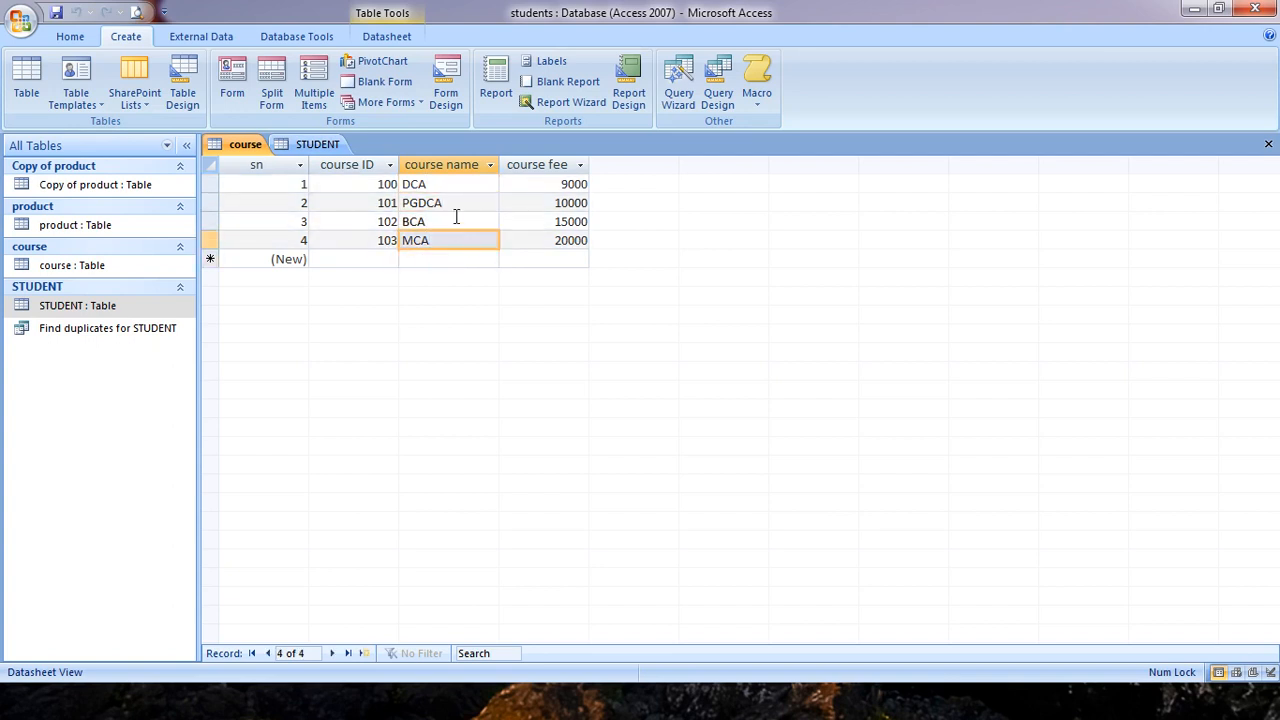
Compare the BCA and TALLY course names in the STUDENT table with the entries in the course table.
left_click(320, 150)
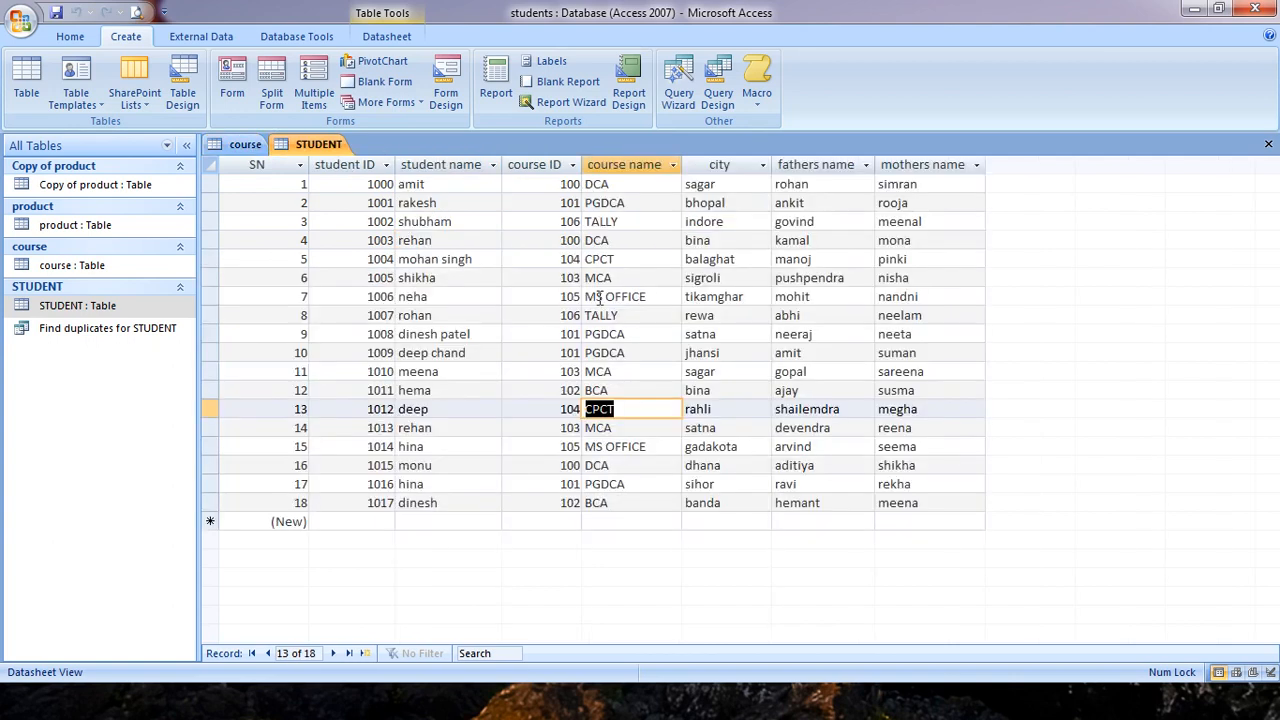
left_click(631, 391)
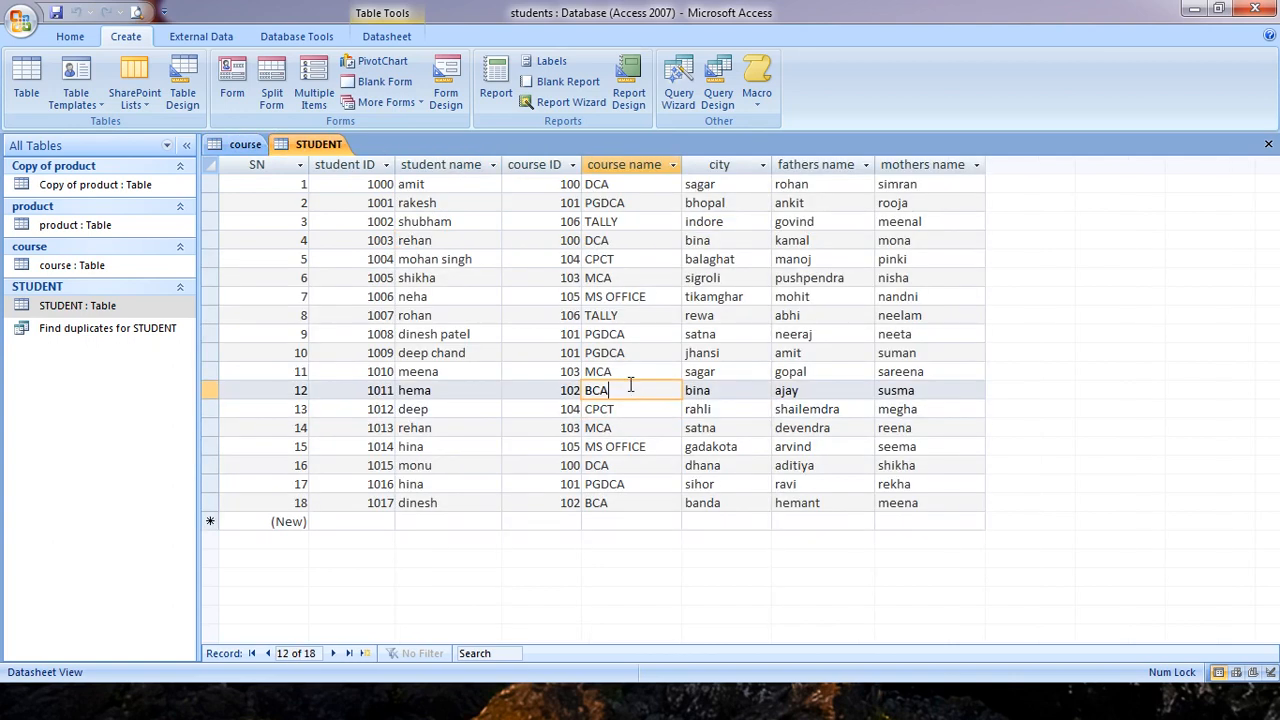
left_click(637, 316)
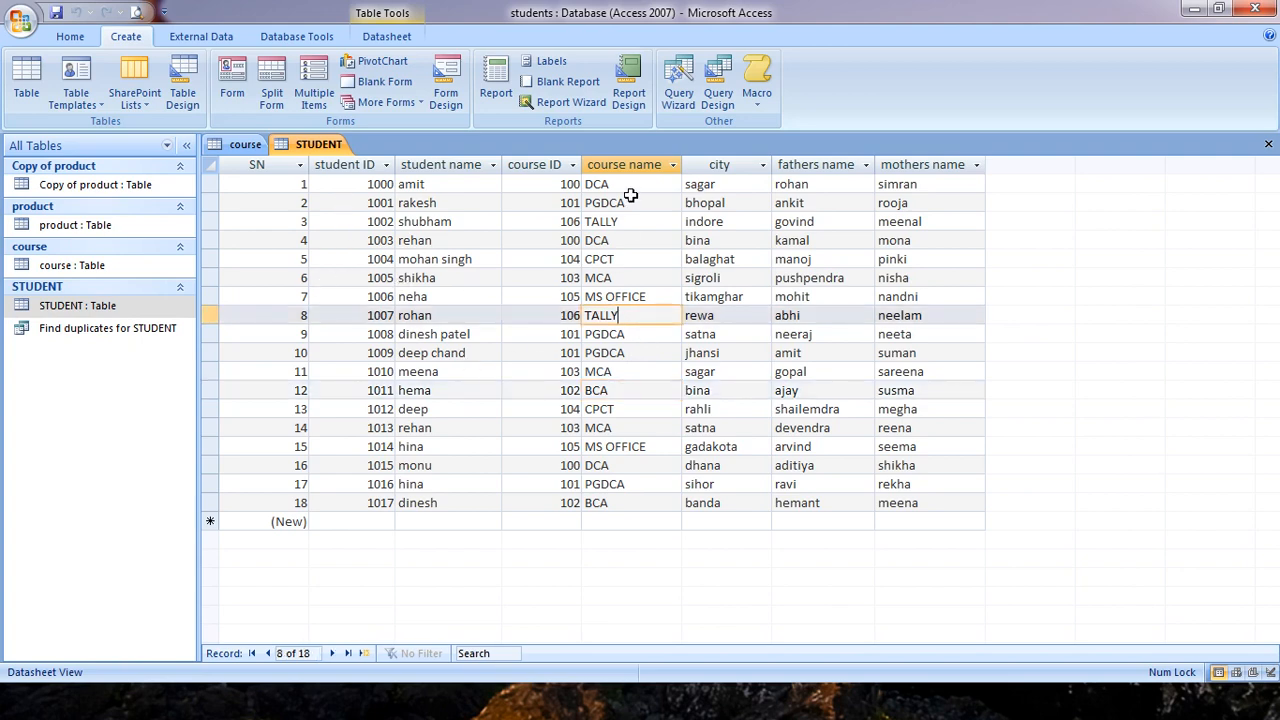
left_click(245, 144)
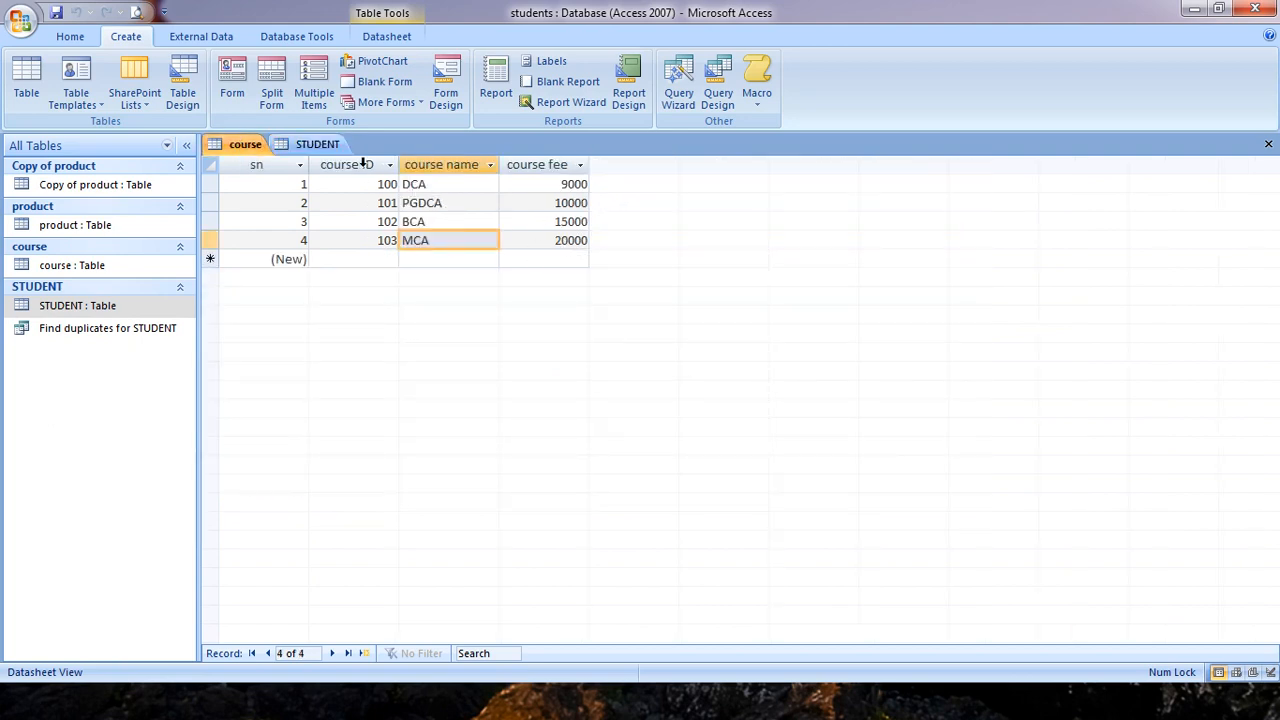
left_click(318, 144)
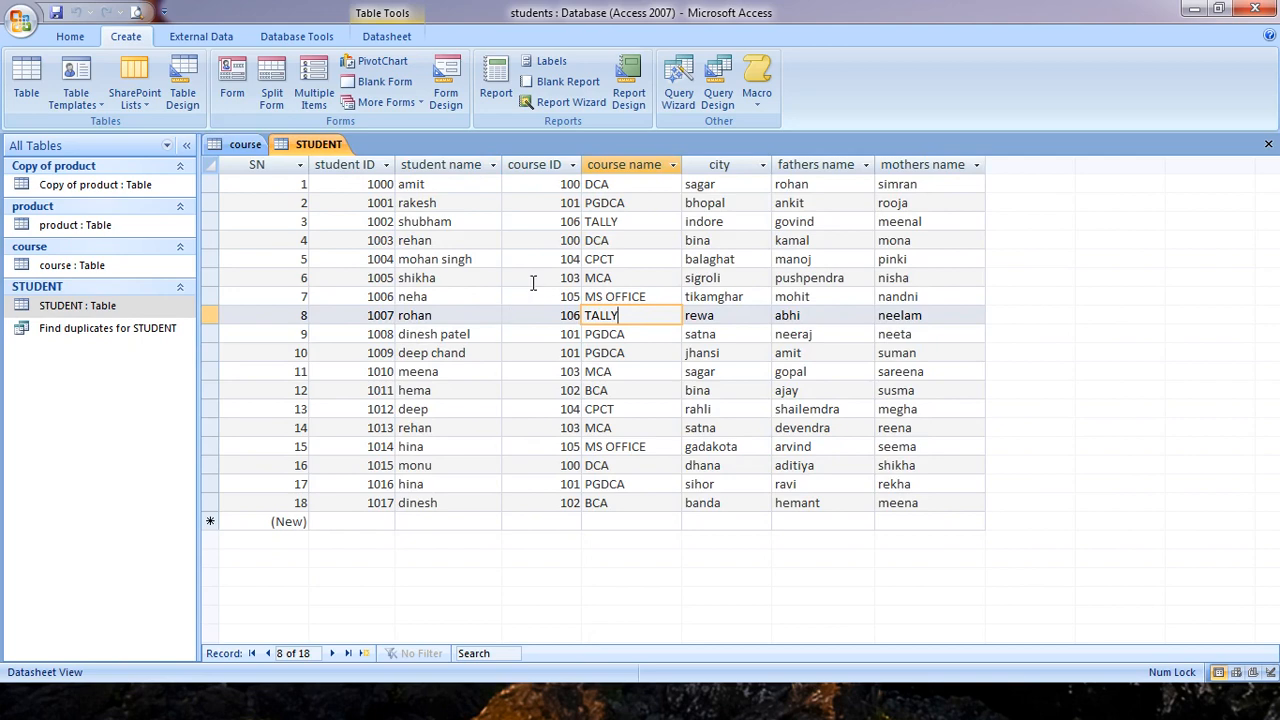
View the Find Unmatched and Find Duplicates query wizard entries without starting a query.
left_click(678, 82)
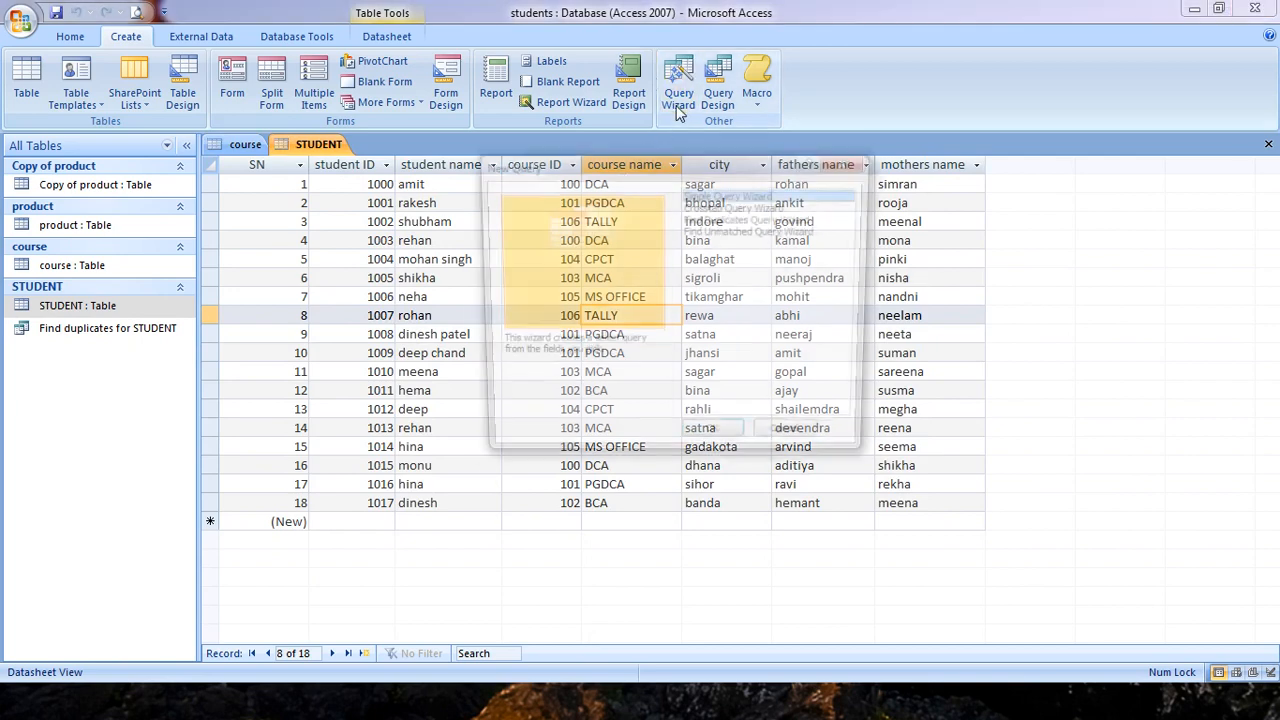
left_click(745, 232)
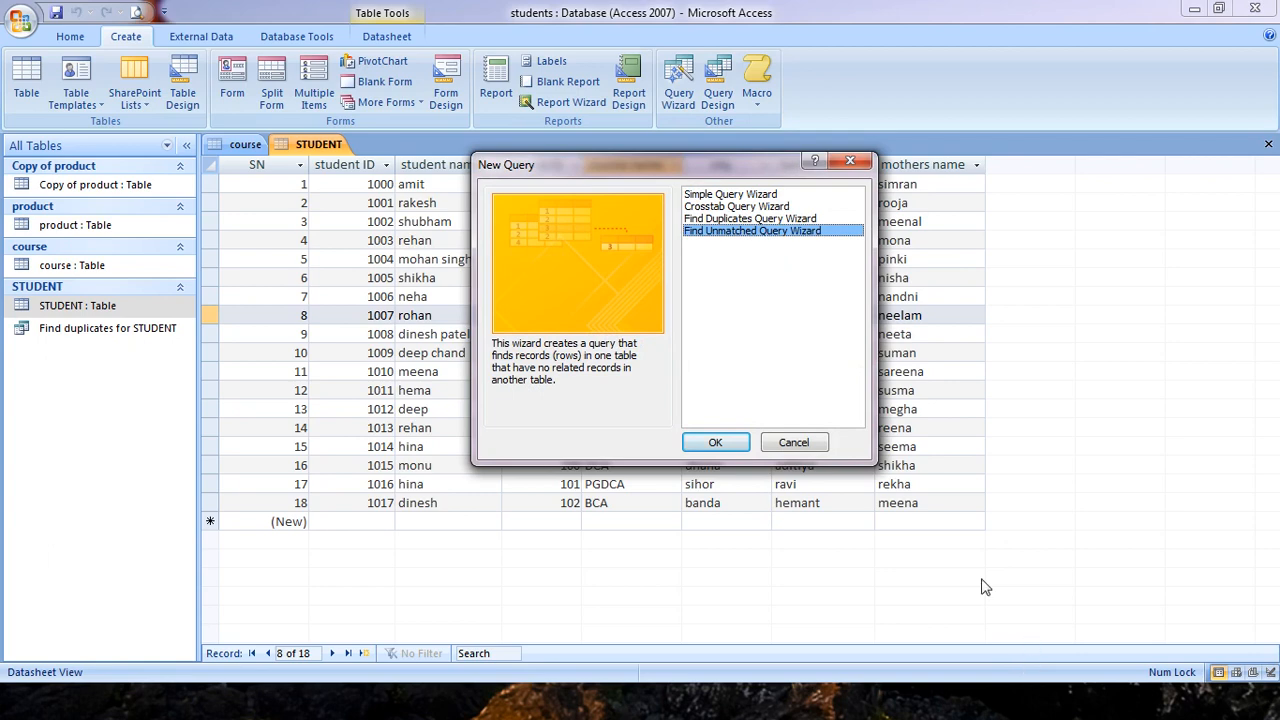
left_click(736, 218)
left_click(849, 162)
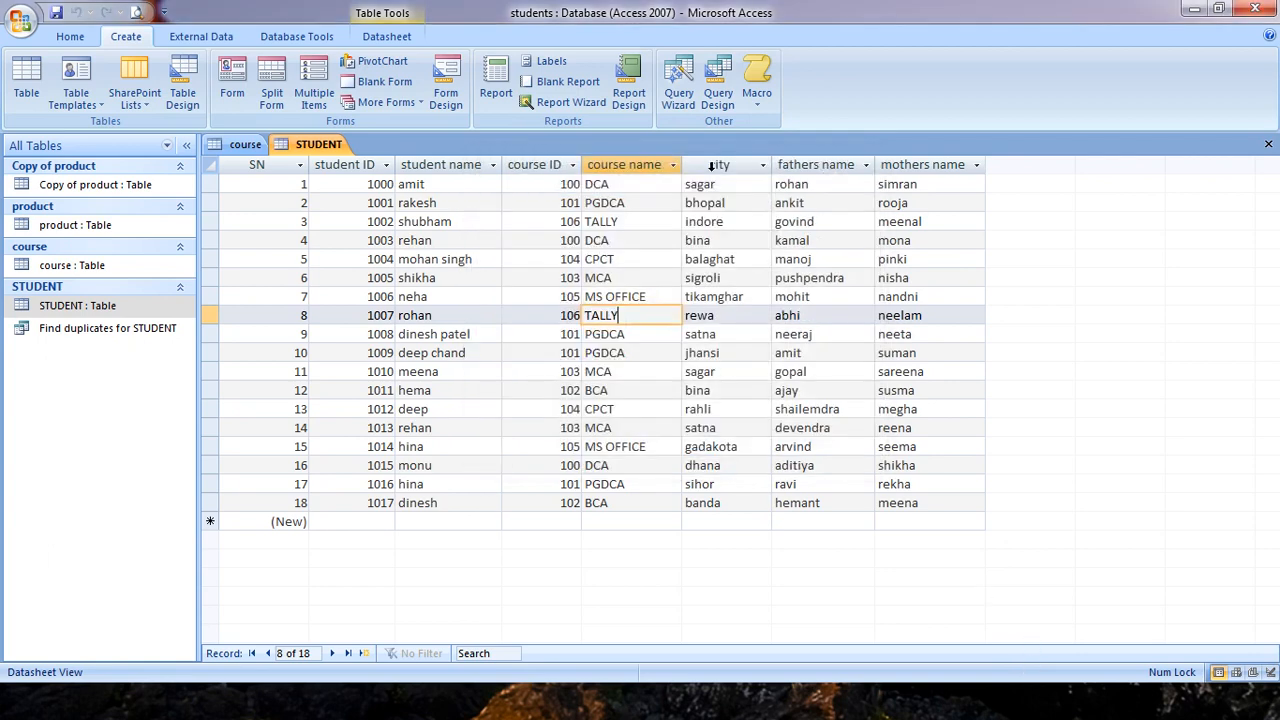
Close the STUDENT and course tables, discarding the layout changes of the course table.
left_click(1268, 145)
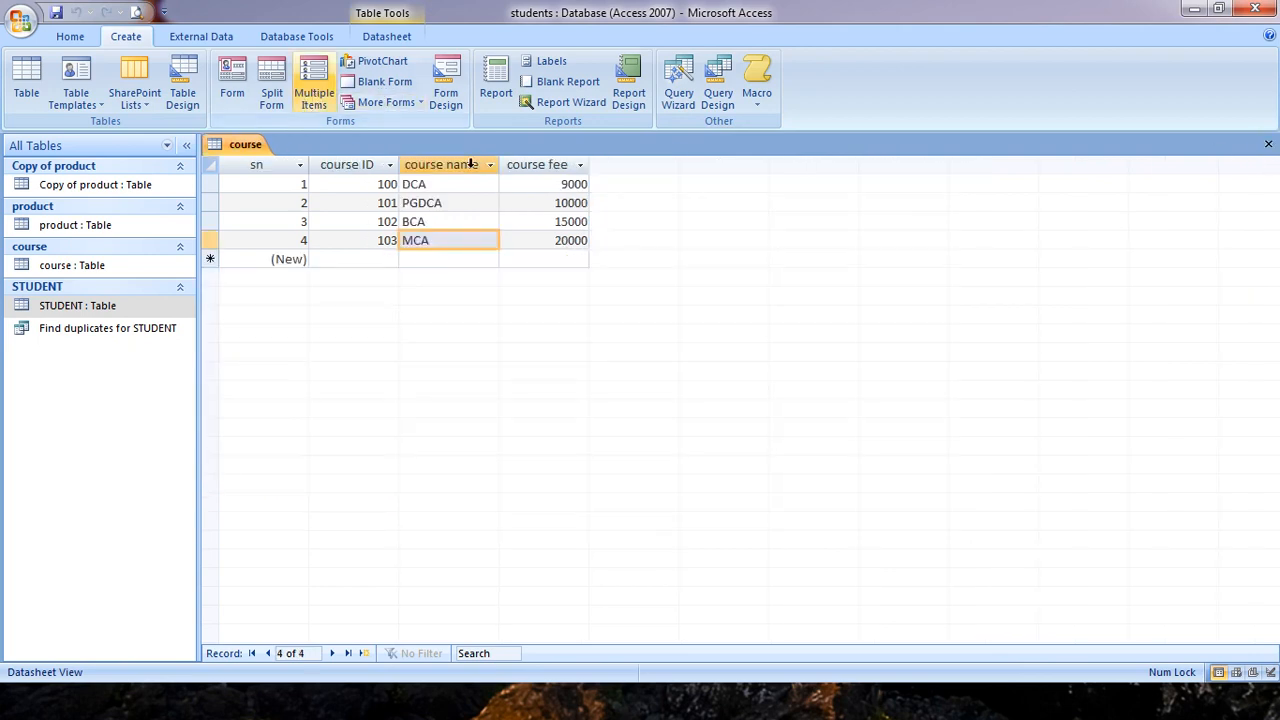
left_click(1268, 145)
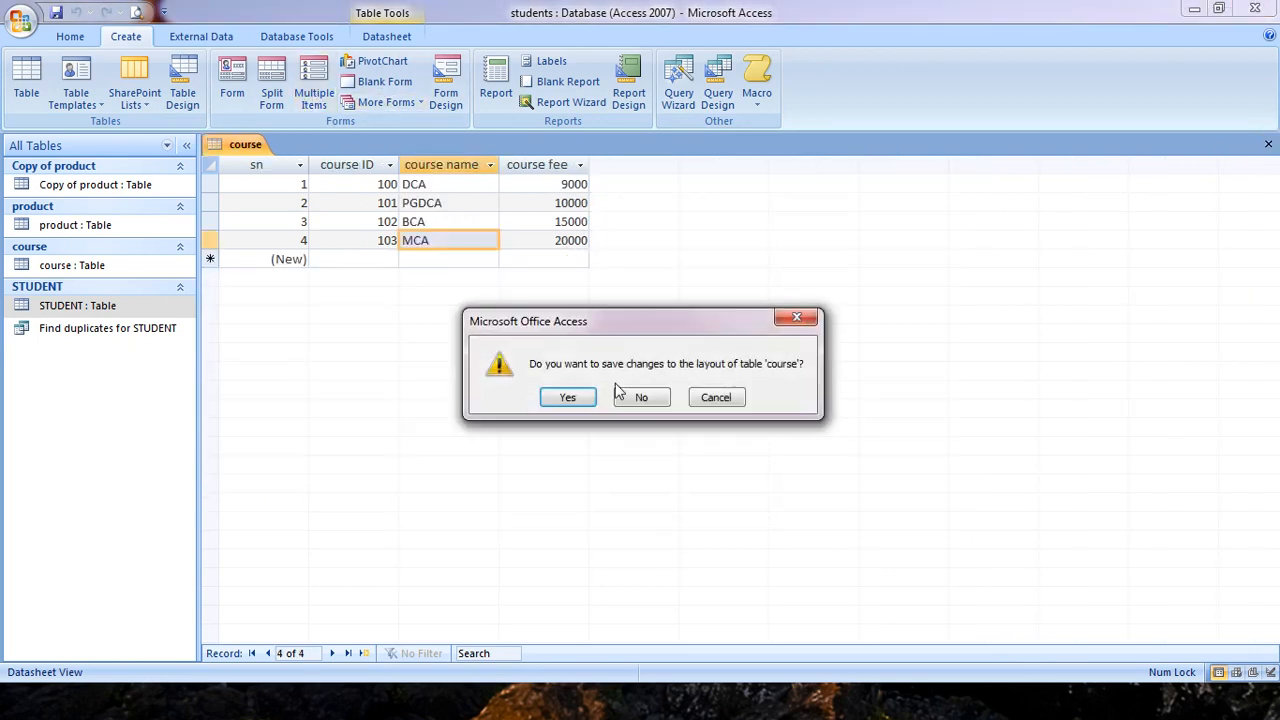
left_click(645, 398)
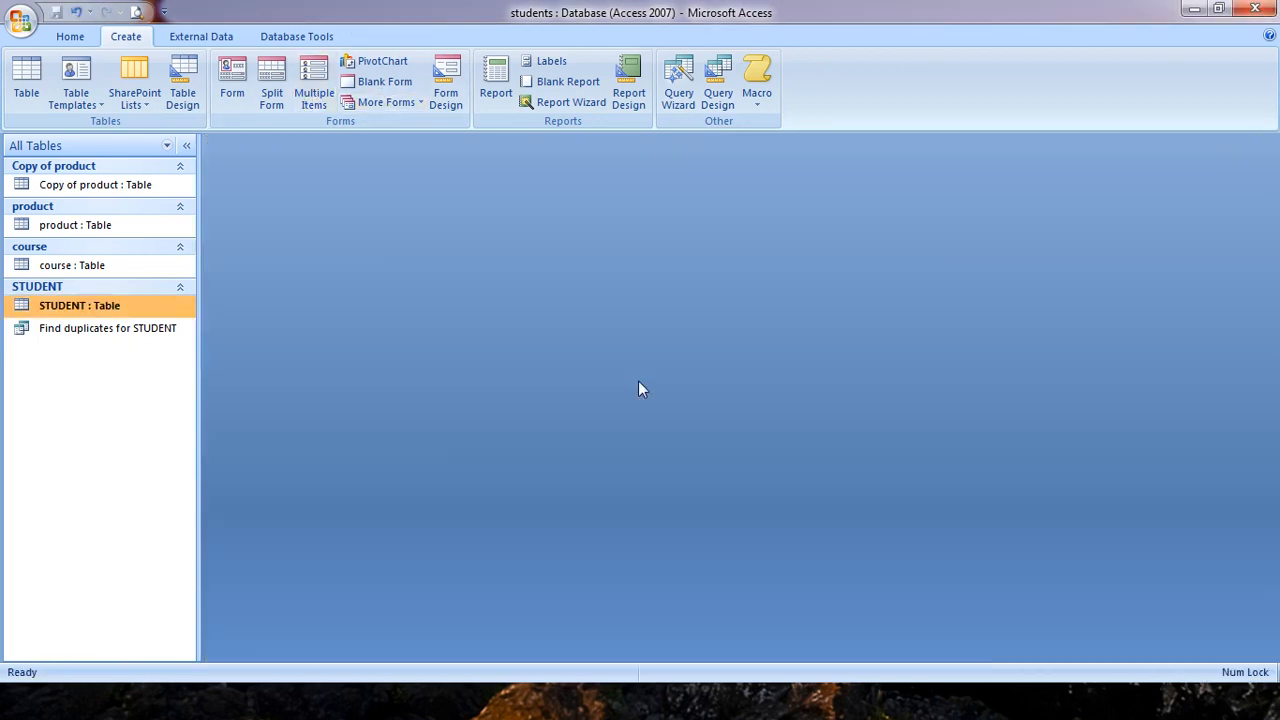
Start a new query with the Find Duplicates Query Wizard.
left_click(678, 92)
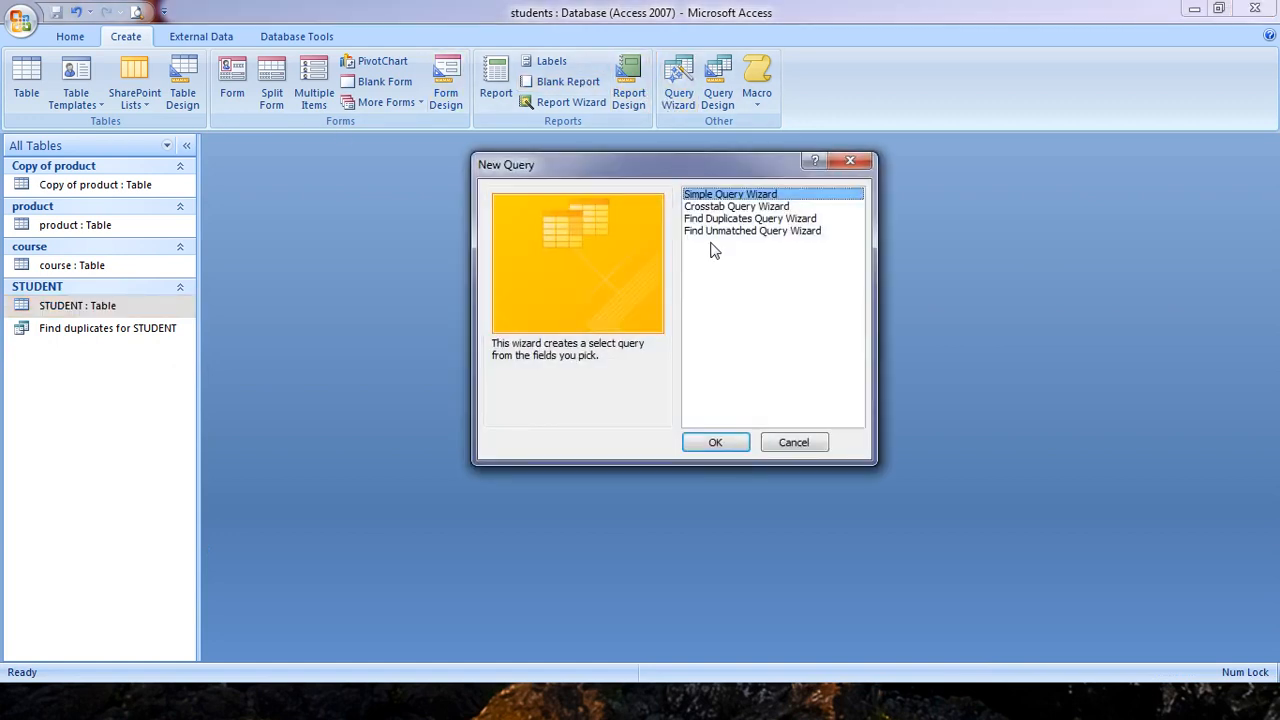
left_click(727, 220)
left_click(728, 432)
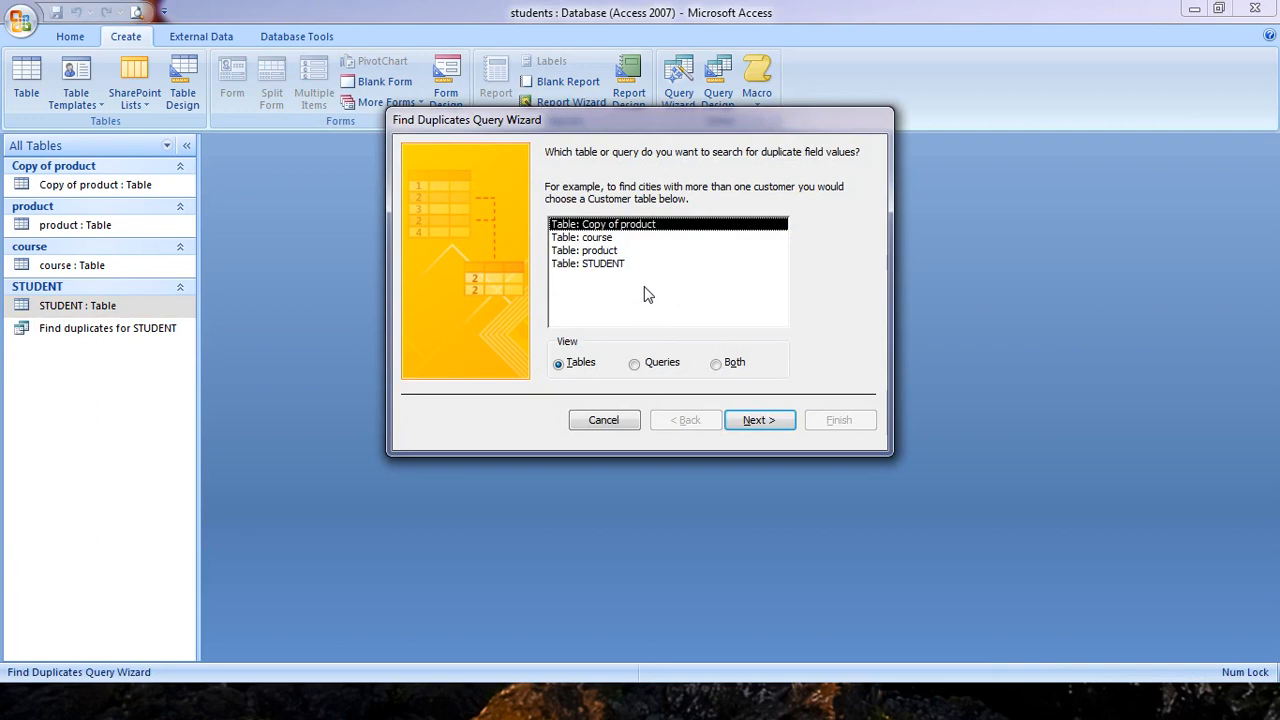
Review the table and query sources, choose the STUDENT table to search for duplicate values, and continue to the field selection.
left_click(620, 265)
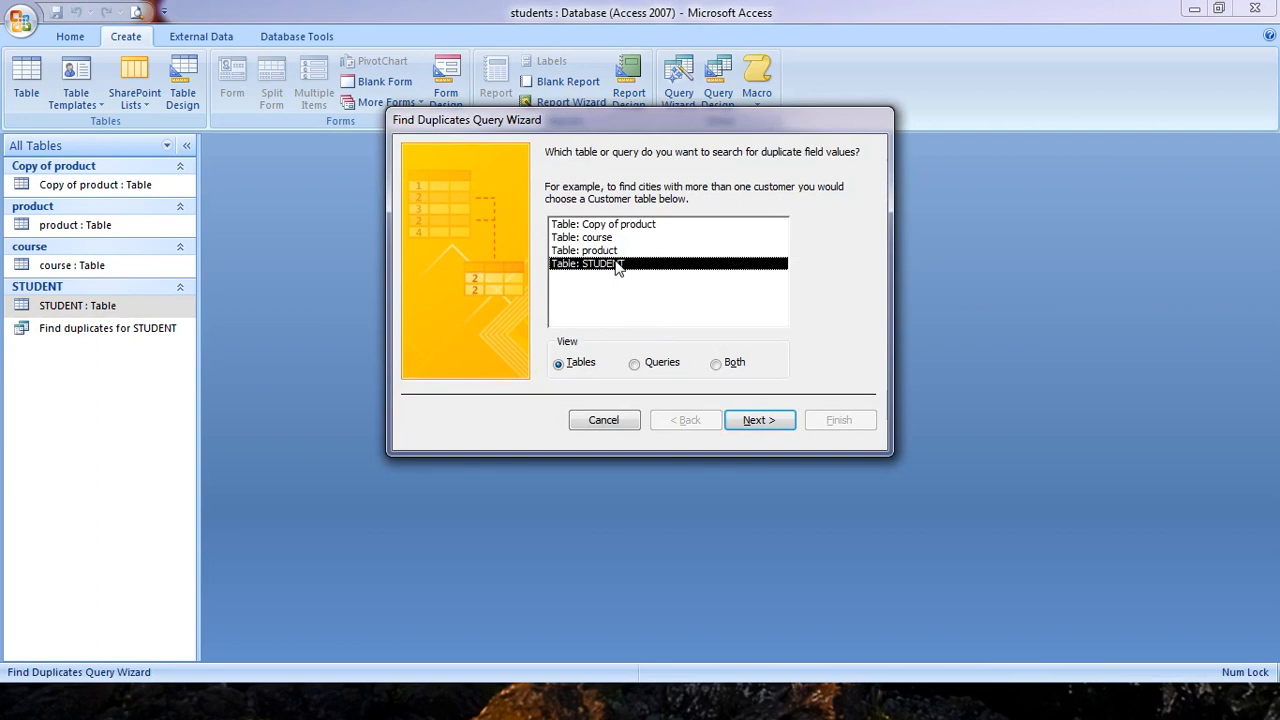
left_click(640, 366)
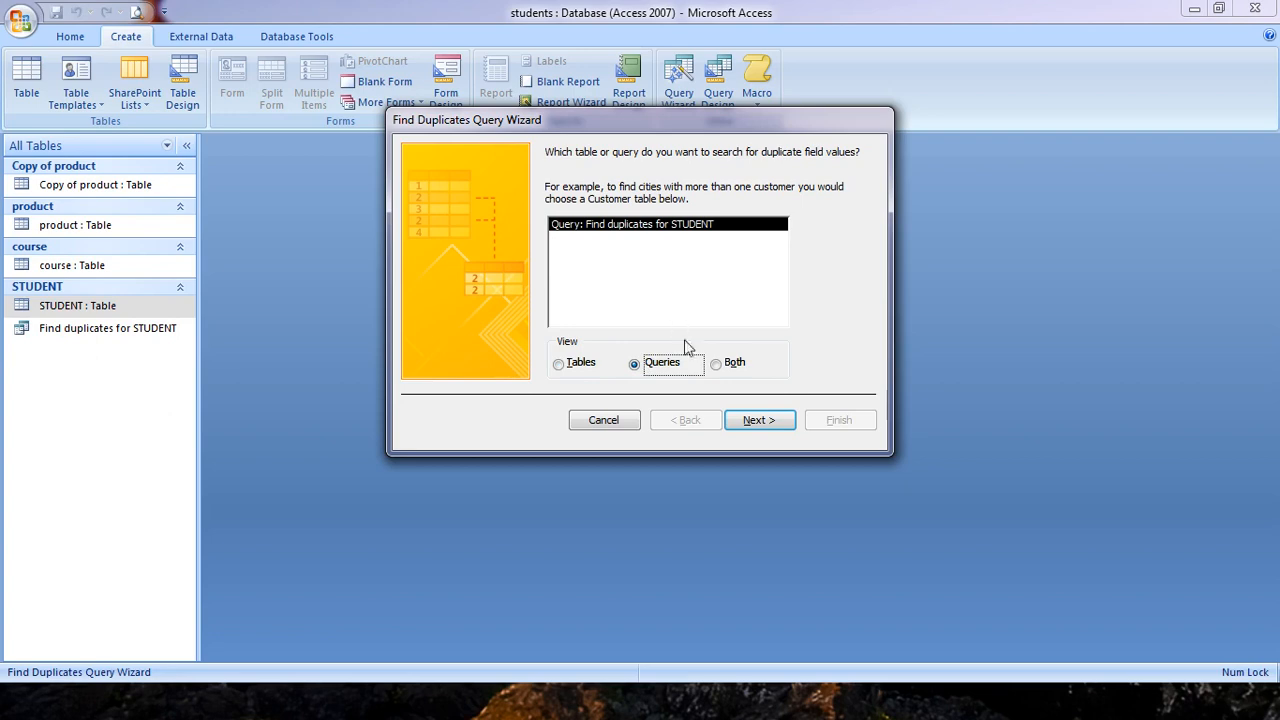
left_click(727, 366)
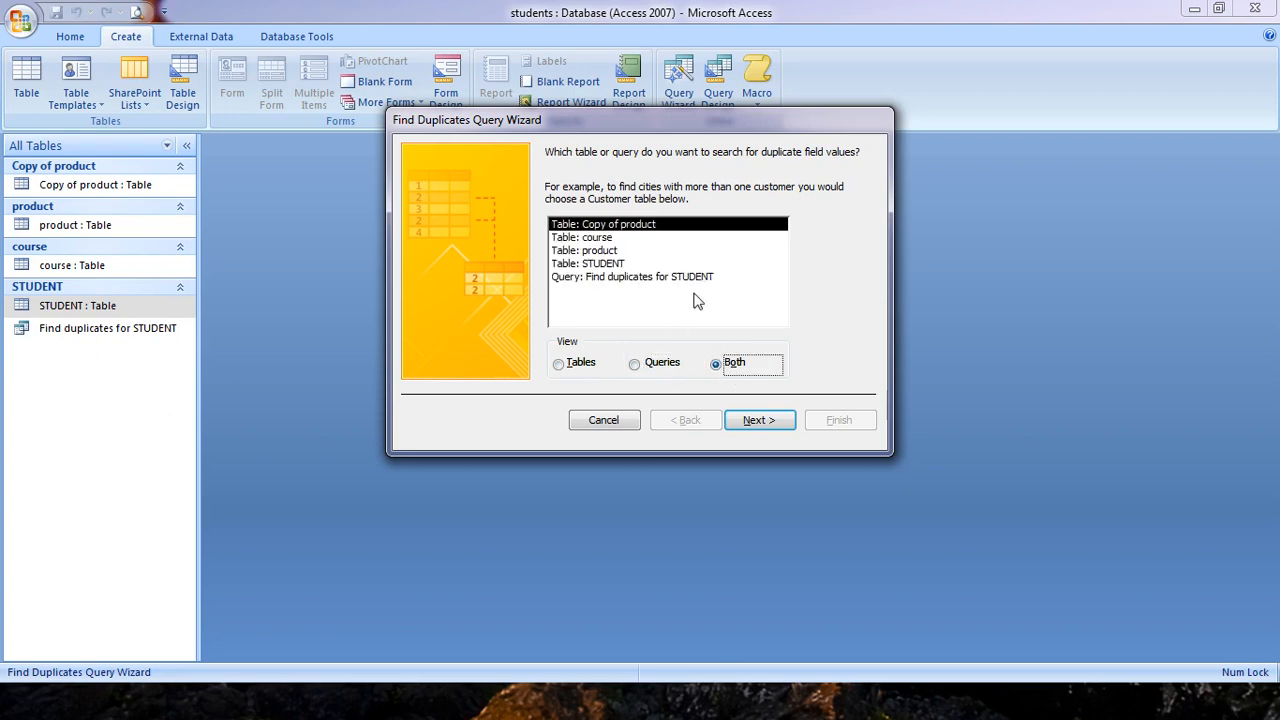
left_click(560, 365)
left_click(607, 264)
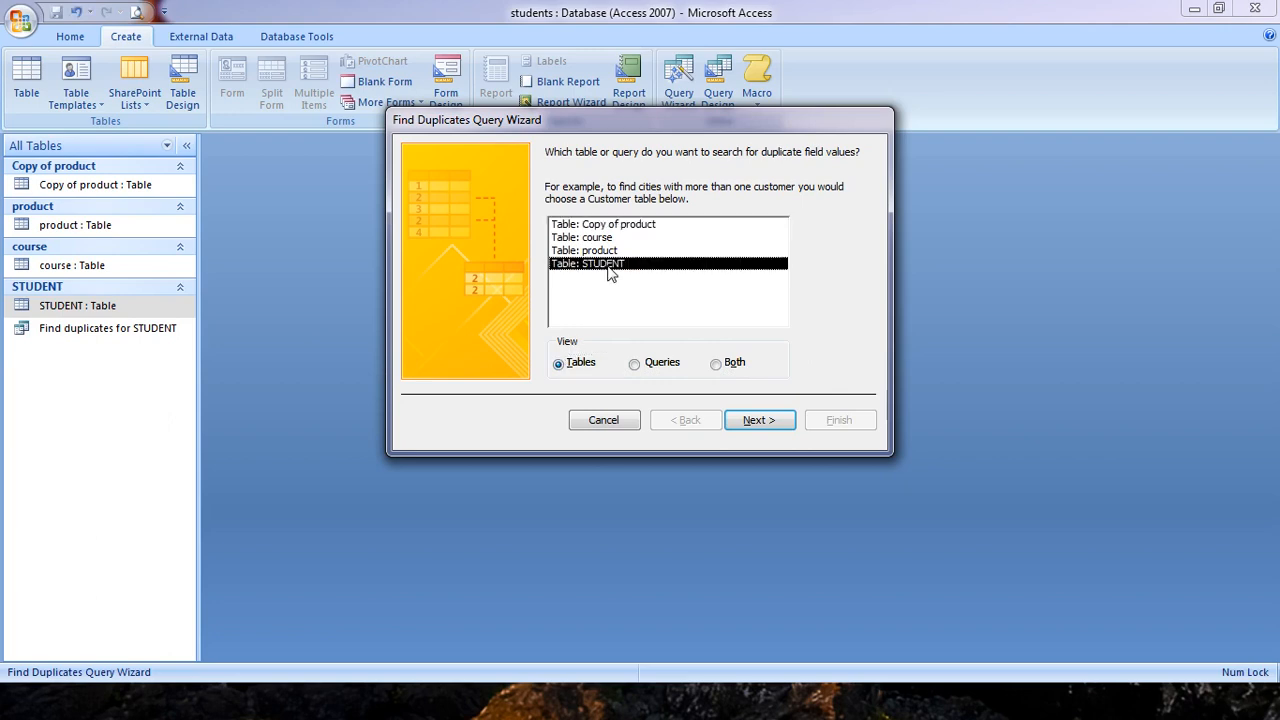
left_click(730, 421)
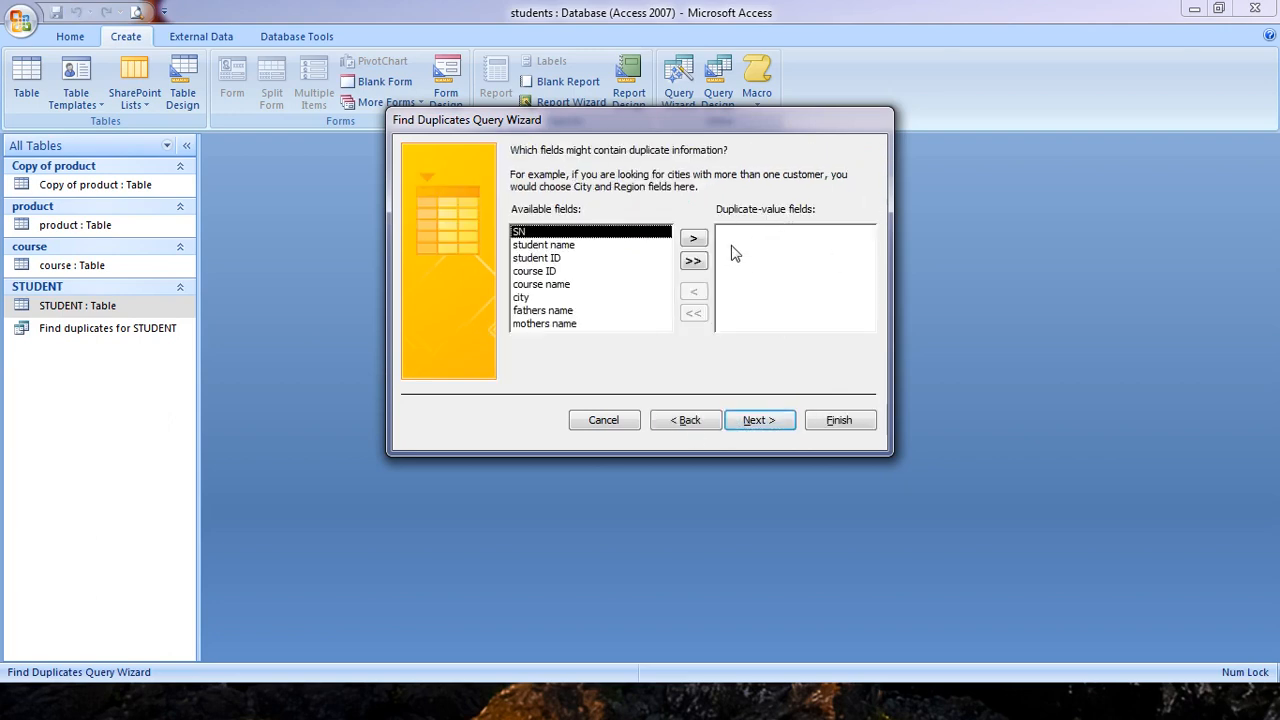
Set course name as the duplicate-value field, include all remaining fields as additional query fields, and continue to the naming page.
left_click(568, 284)
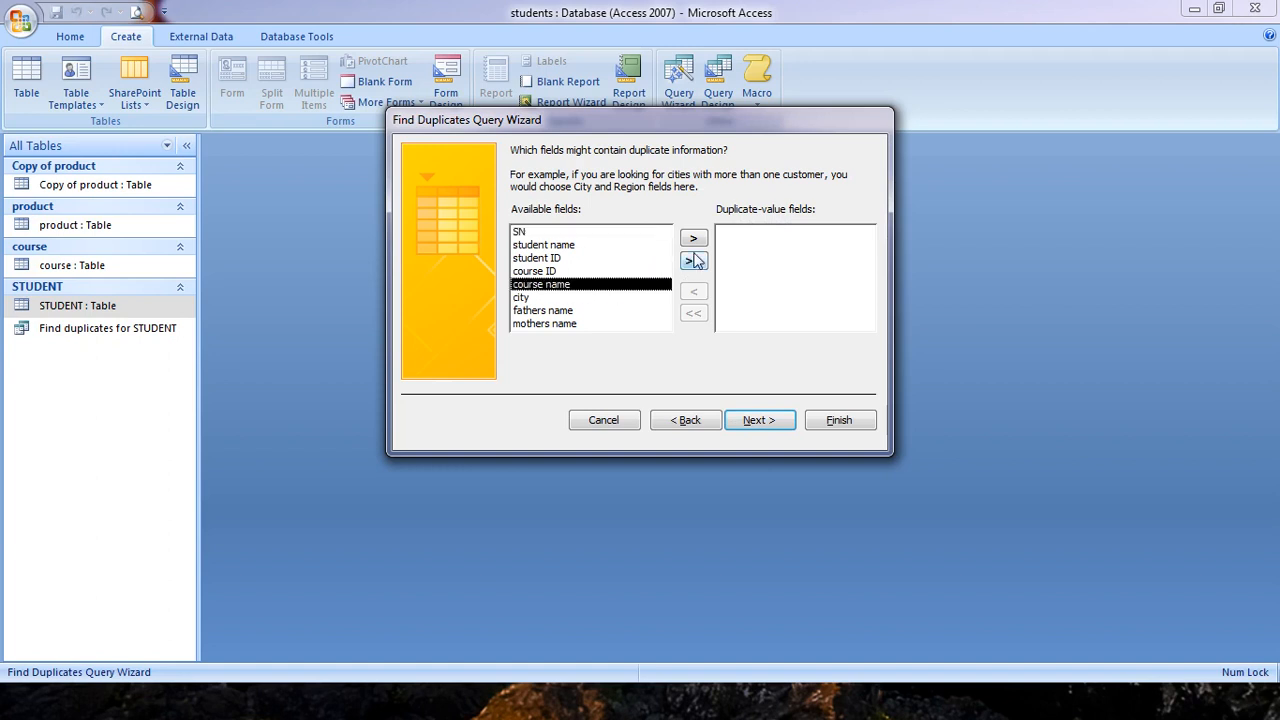
left_click(694, 241)
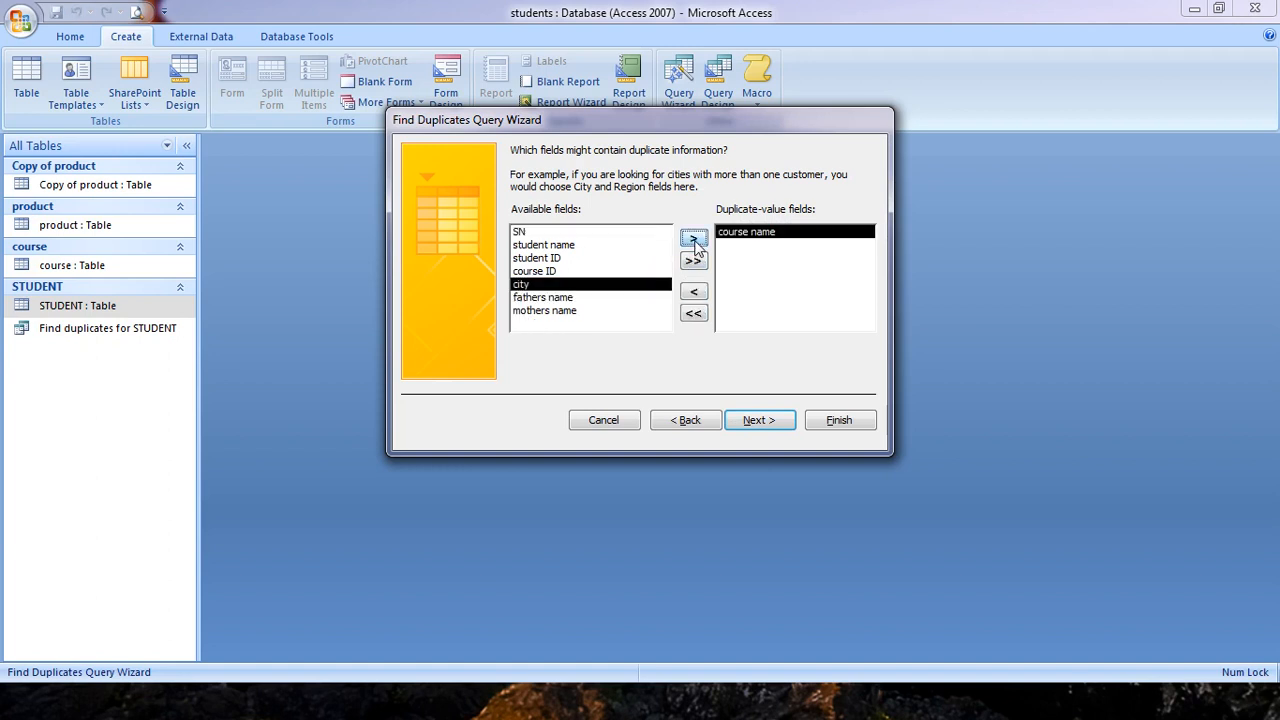
left_click(762, 425)
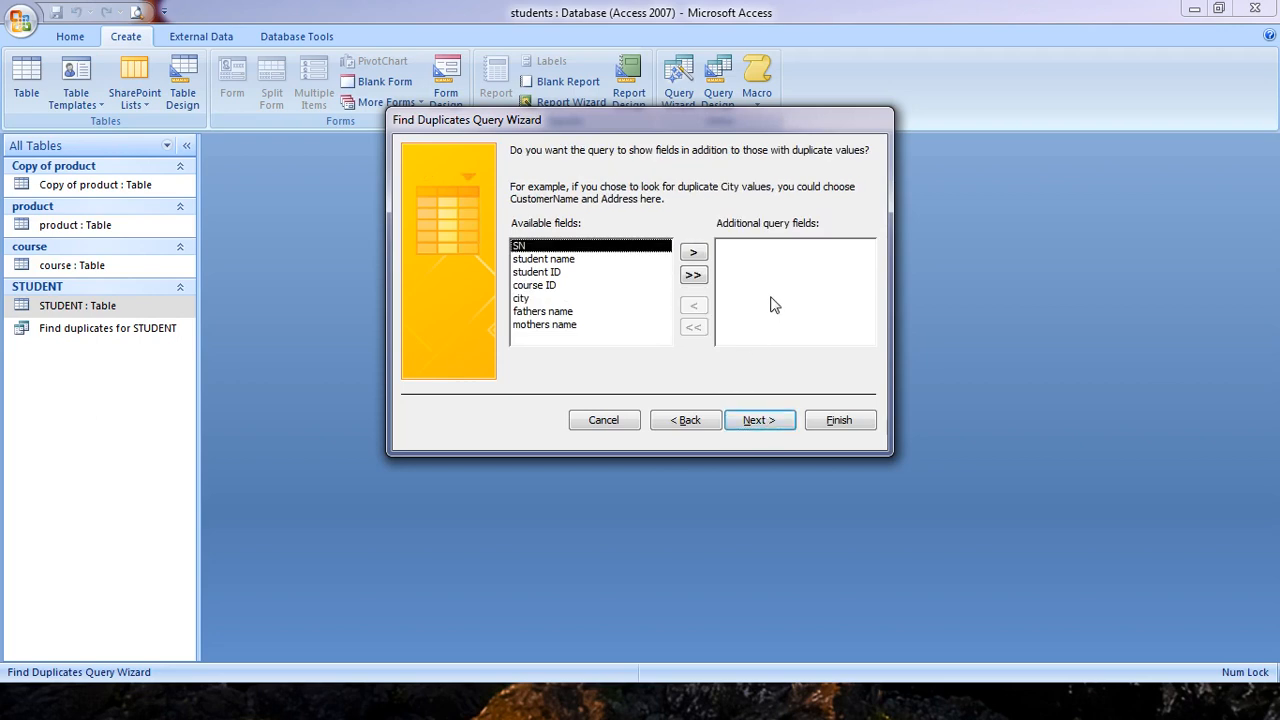
left_click(697, 276)
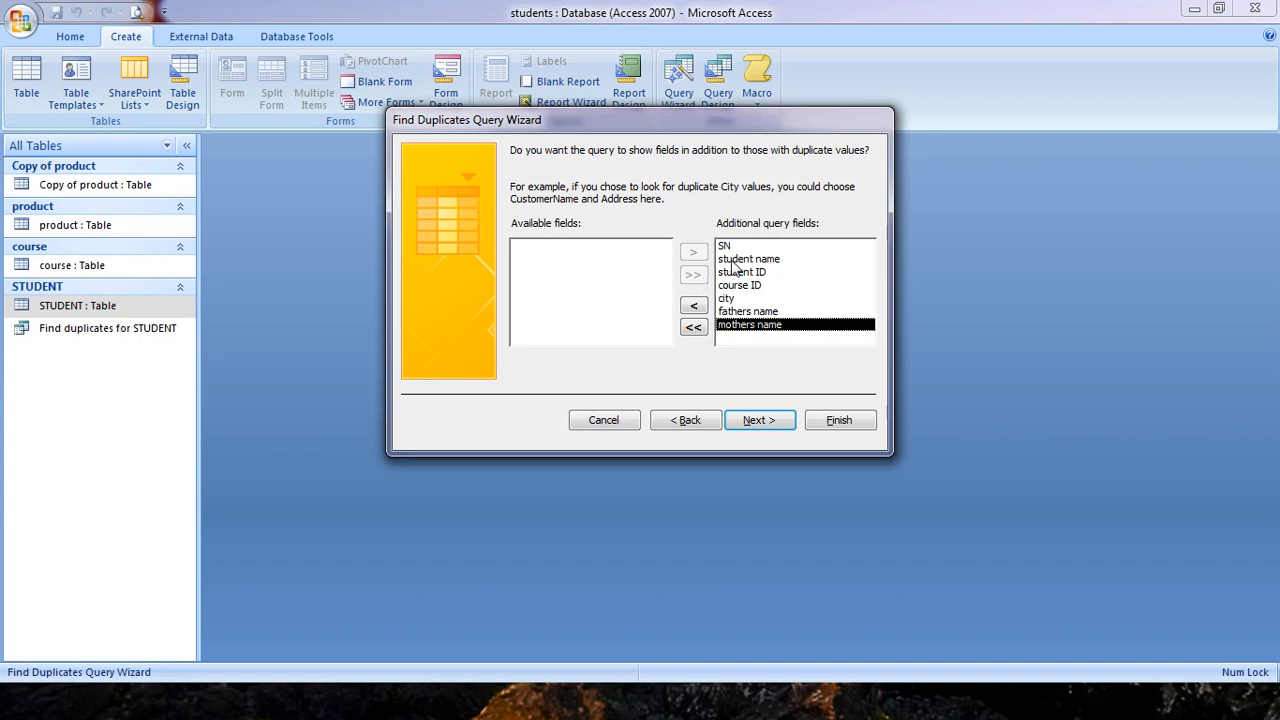
left_click(757, 286)
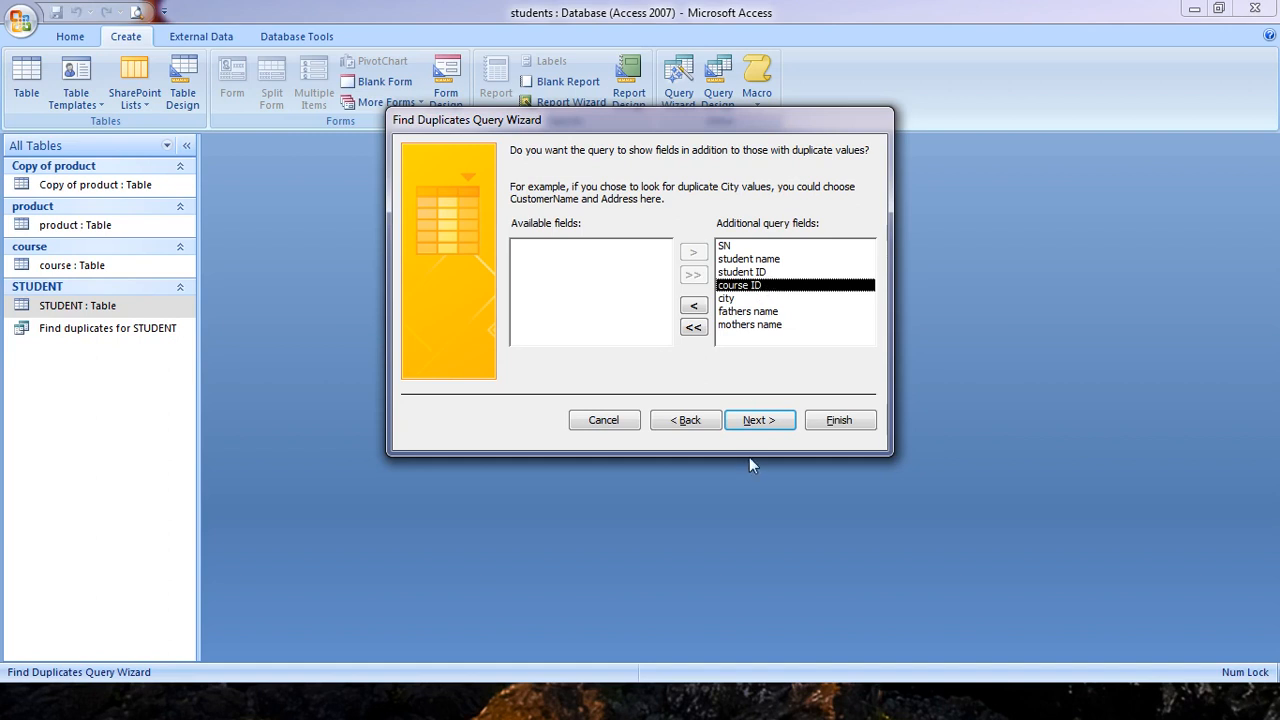
left_click(758, 421)
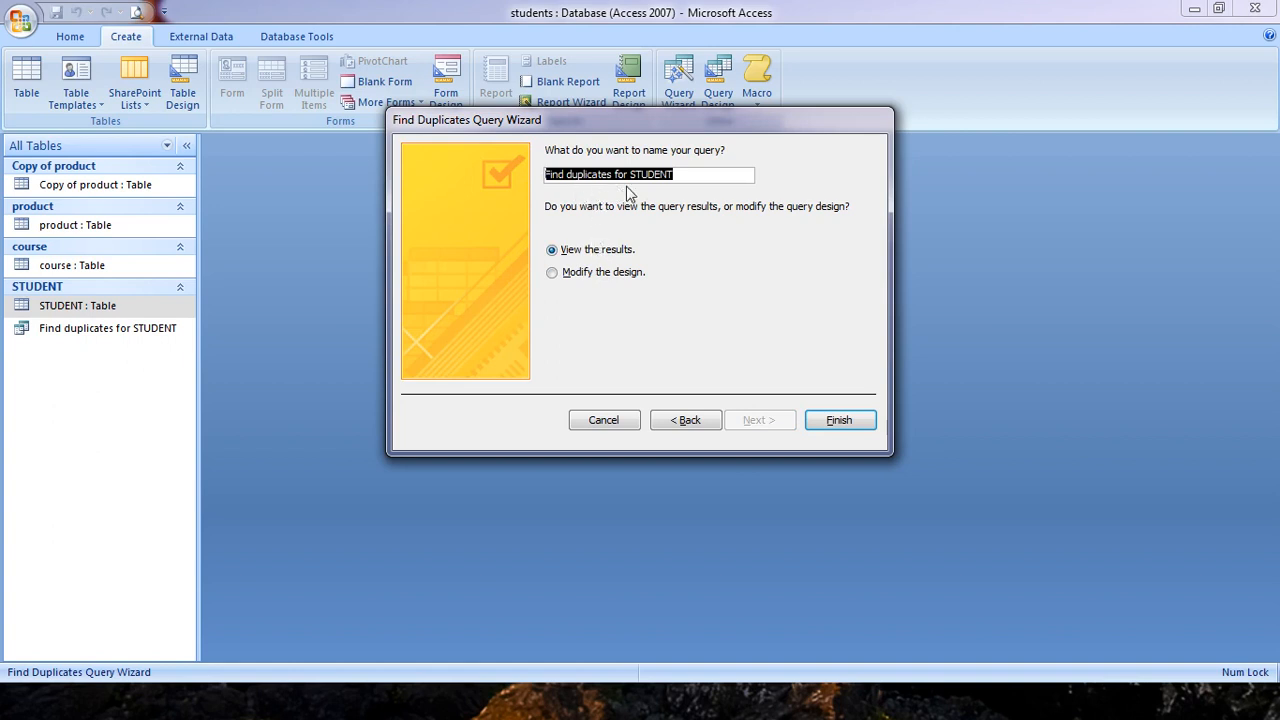
Keep the query name Find duplicates for STUDENT, choose View the results, and finish by replacing the existing query of that name.
left_click(681, 176)
left_click_drag(681, 176, 535, 175)
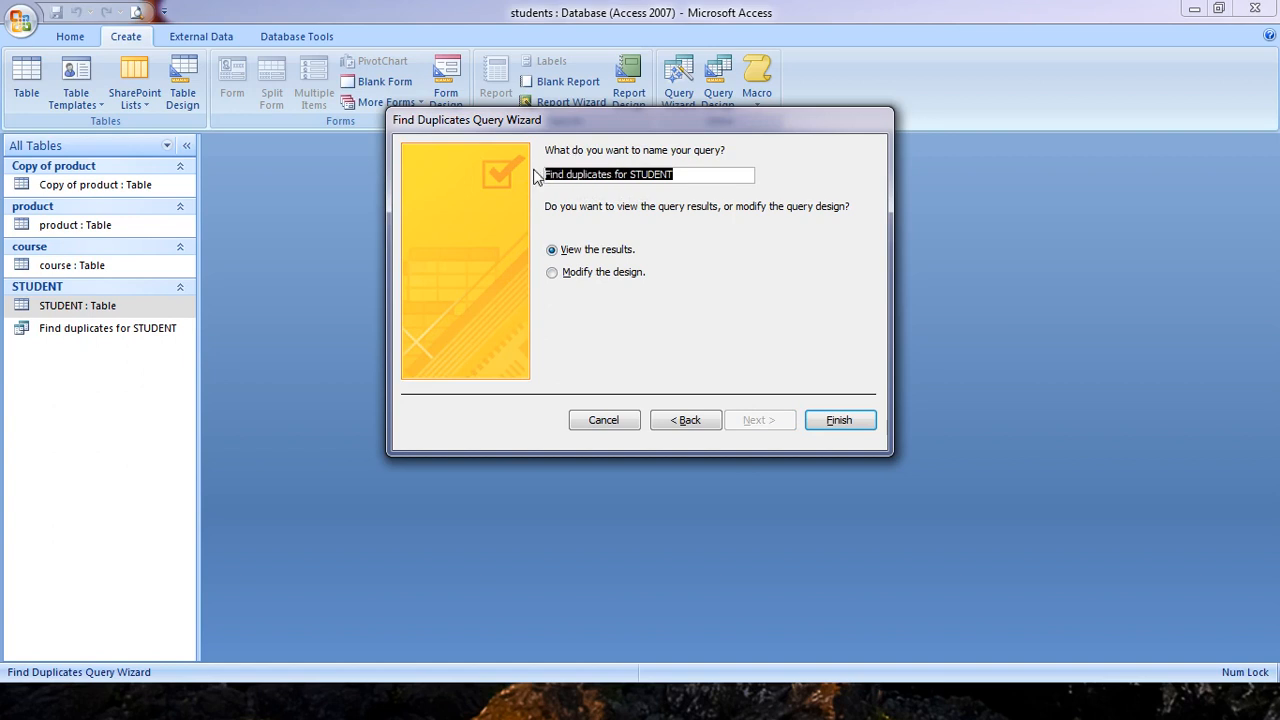
left_click(704, 177)
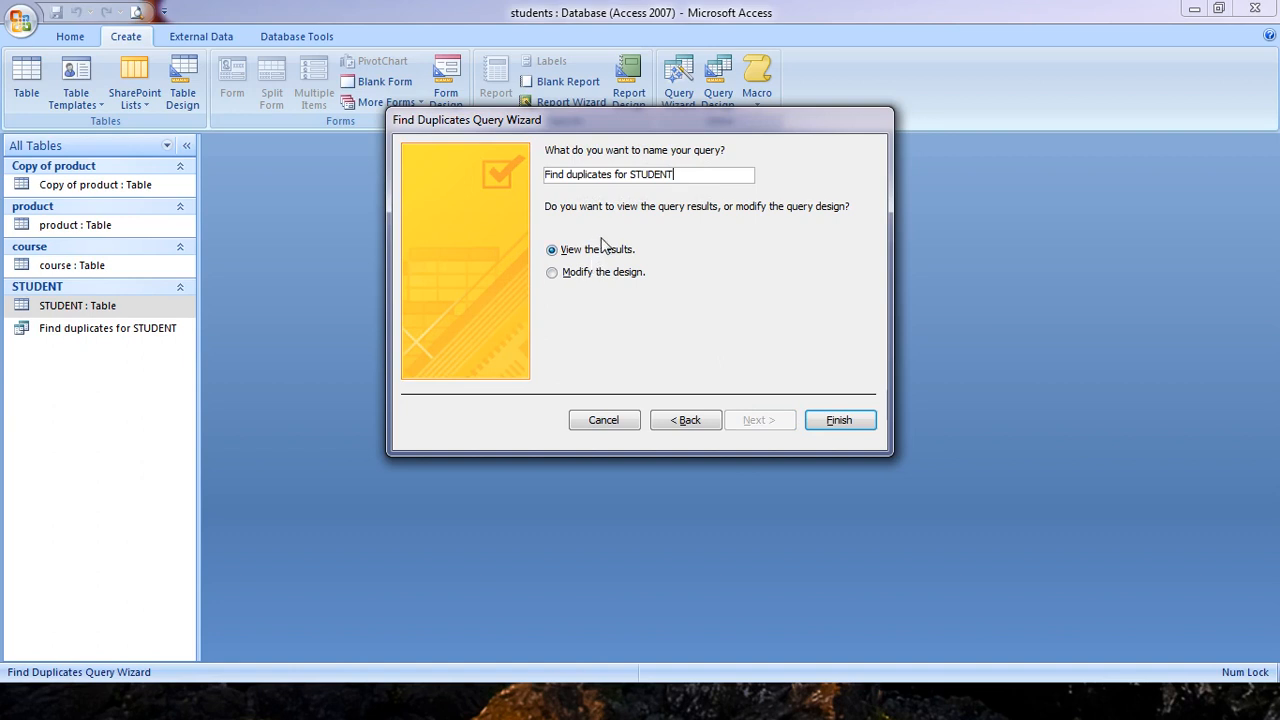
left_click(600, 279)
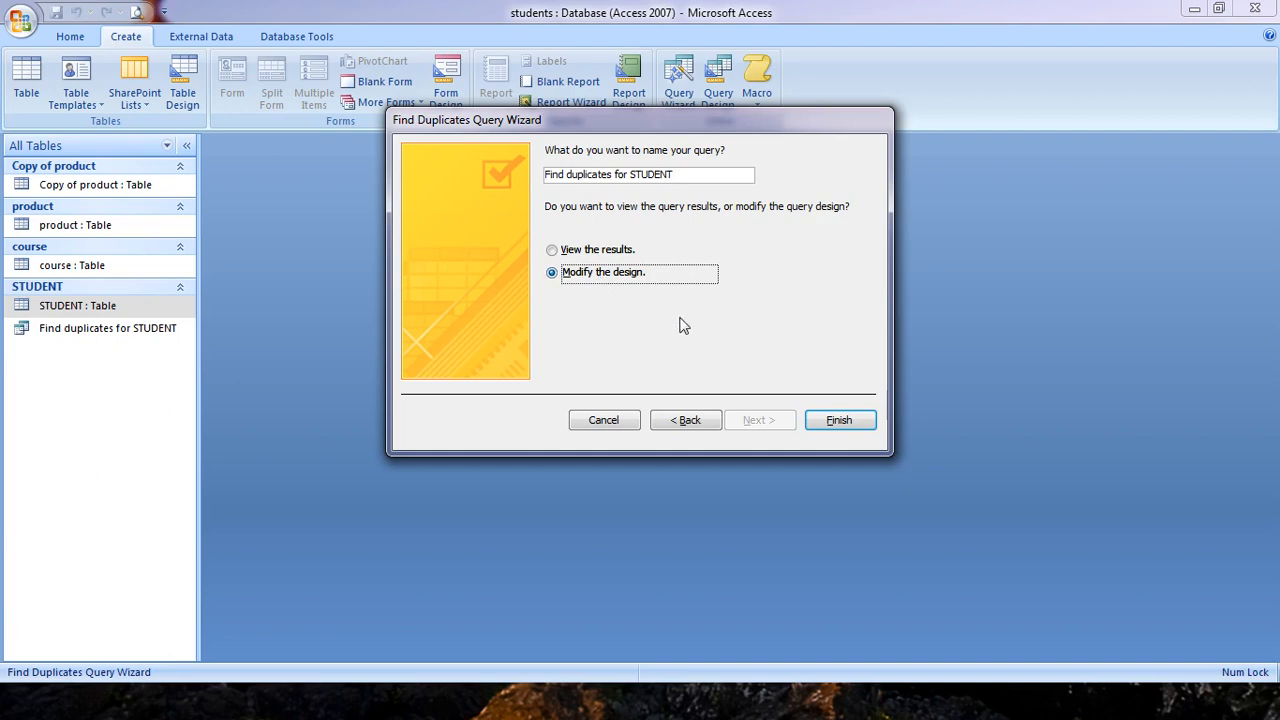
left_click(600, 251)
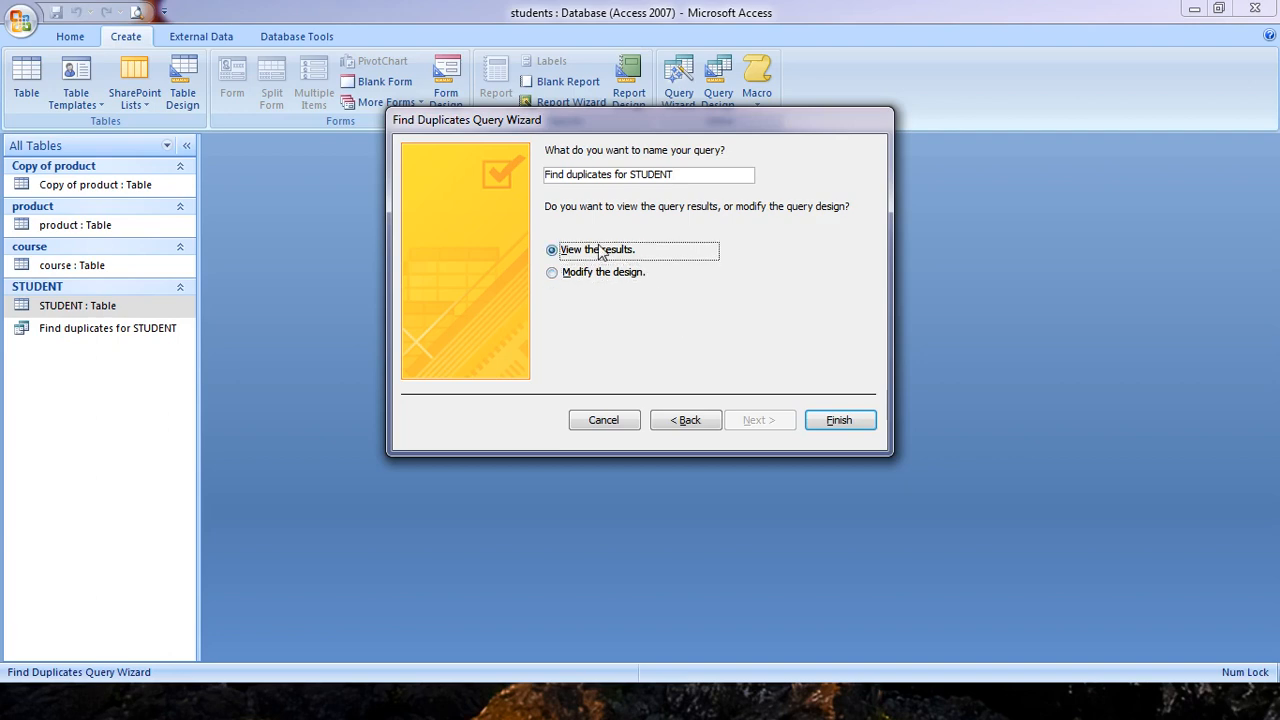
left_click(873, 426)
left_click(606, 397)
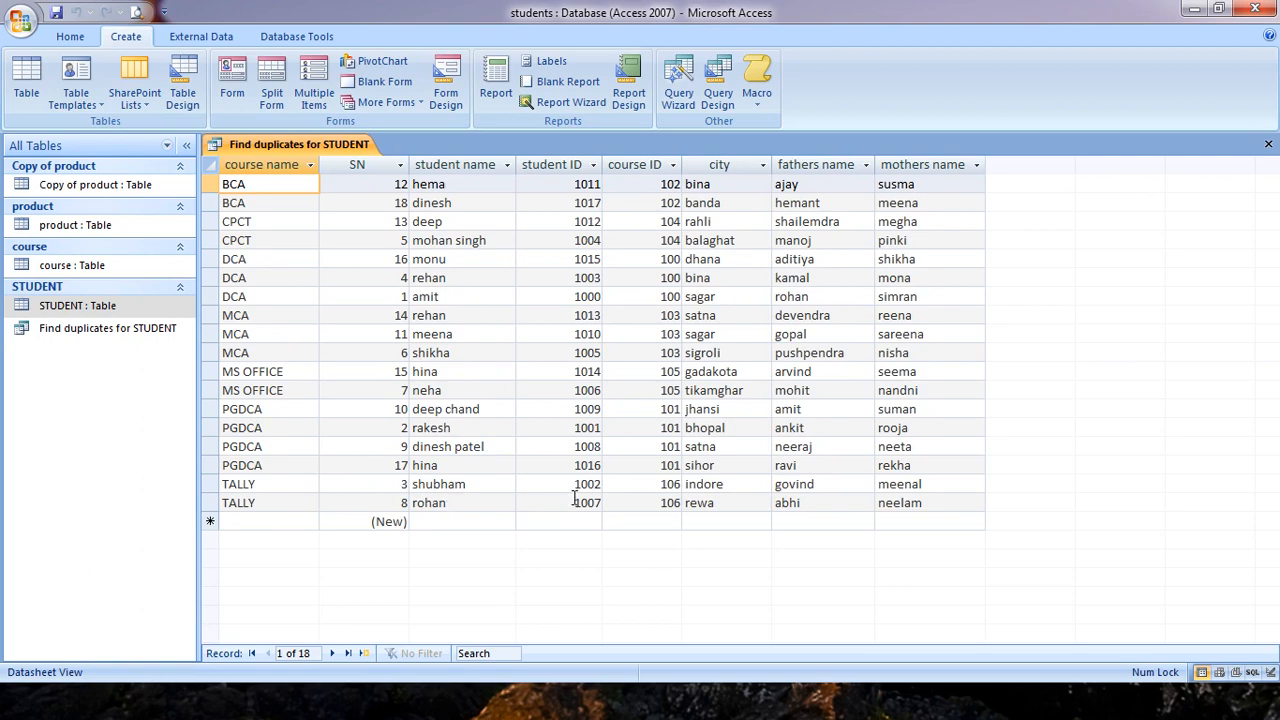
Examine the repeated course name values in the query results, along with the city and student ID columns.
left_click(322, 190)
left_click(303, 204)
left_click(289, 224)
left_click(283, 275)
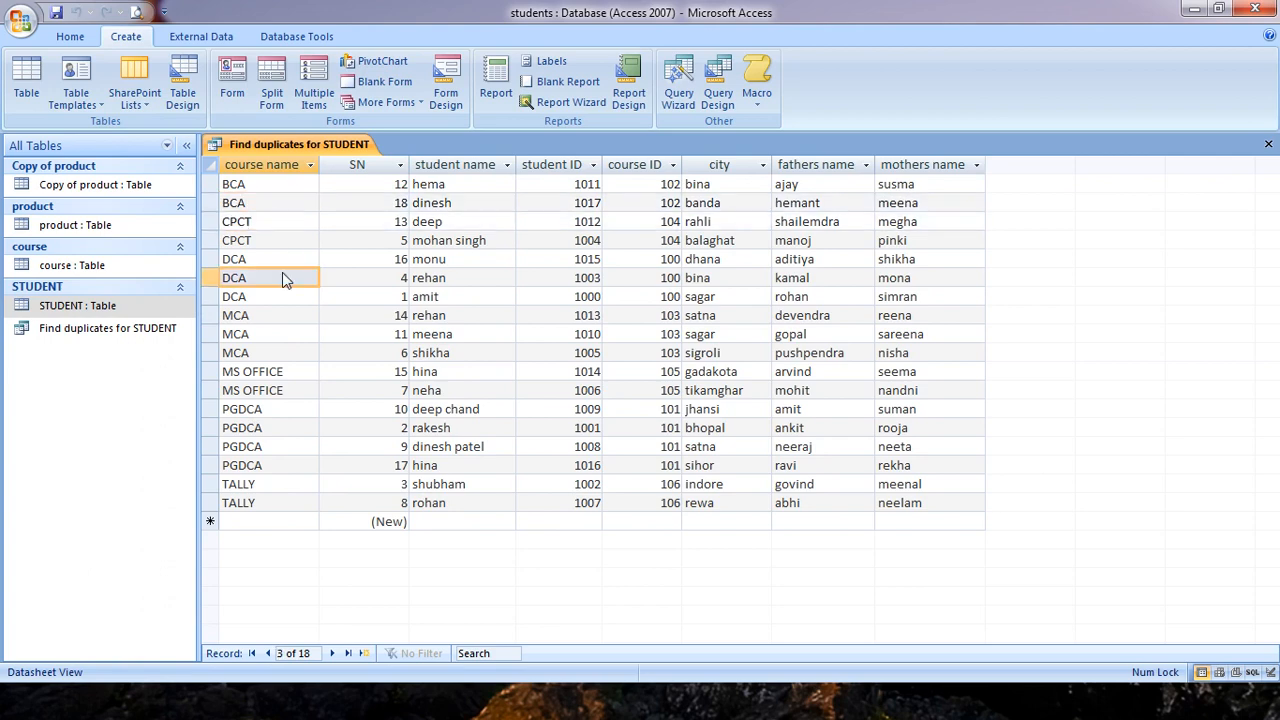
left_click(282, 334)
left_click(280, 390)
left_click(280, 427)
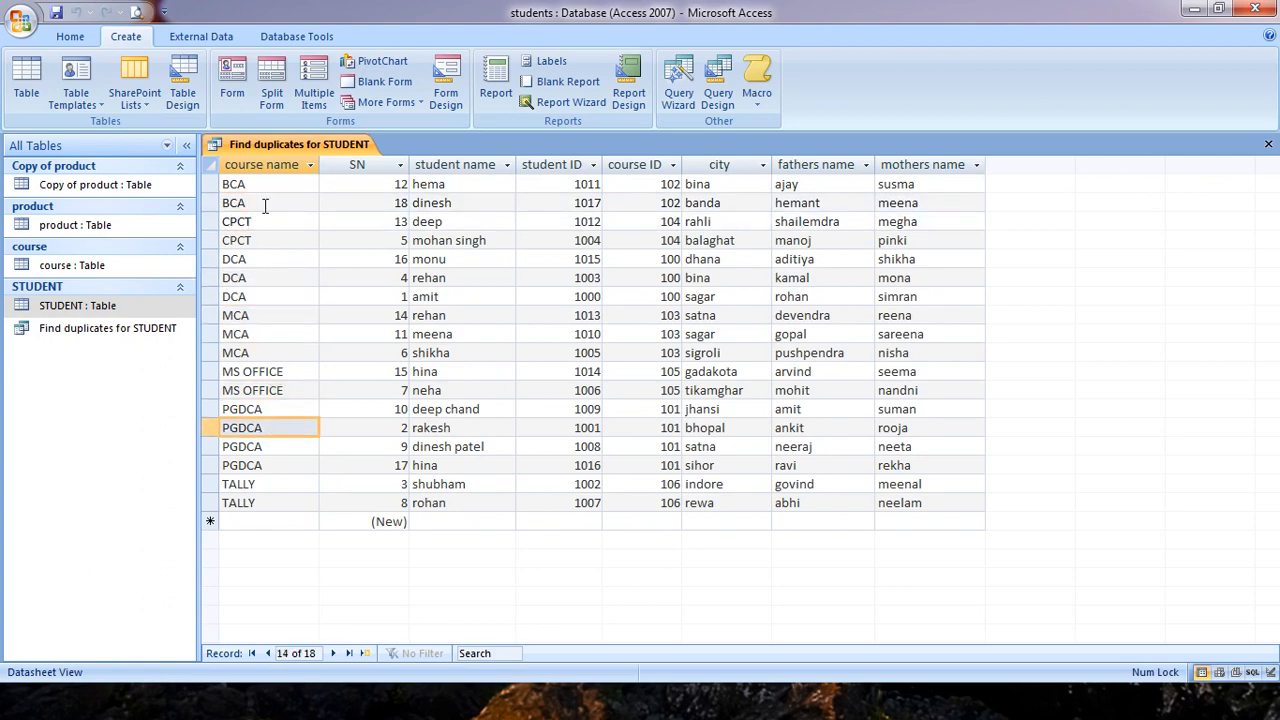
left_click(266, 167)
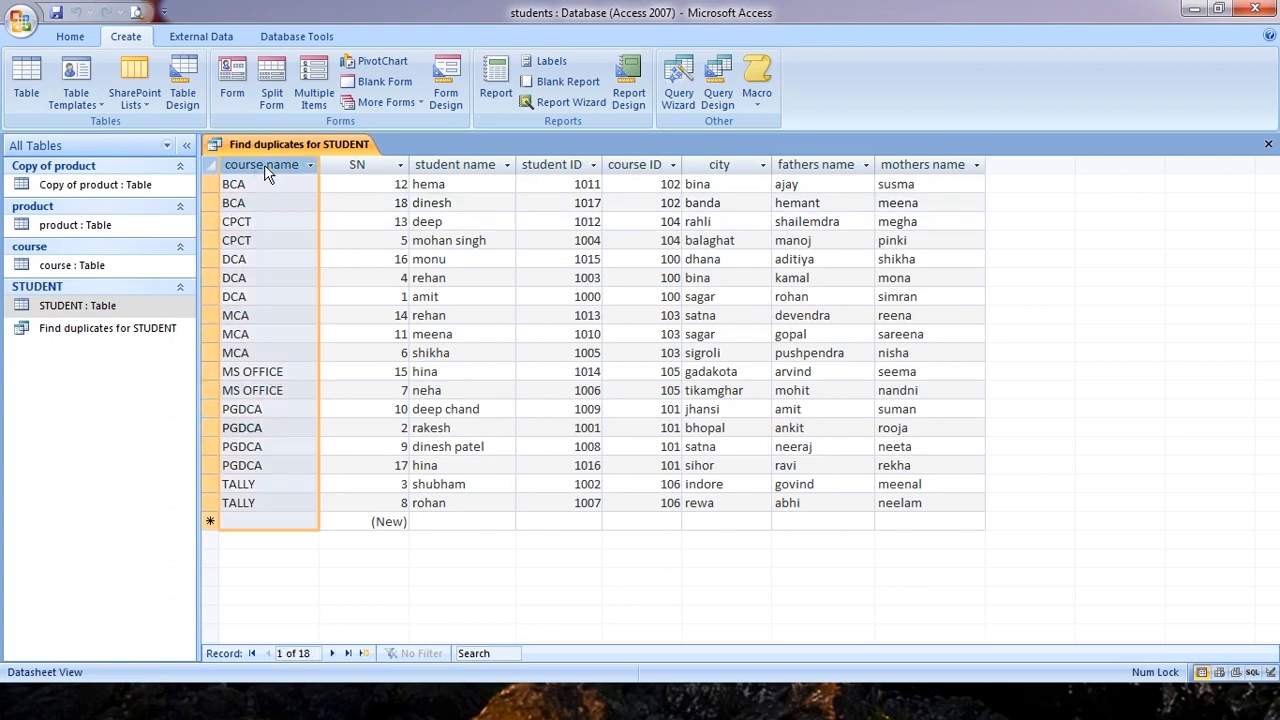
left_click(735, 165)
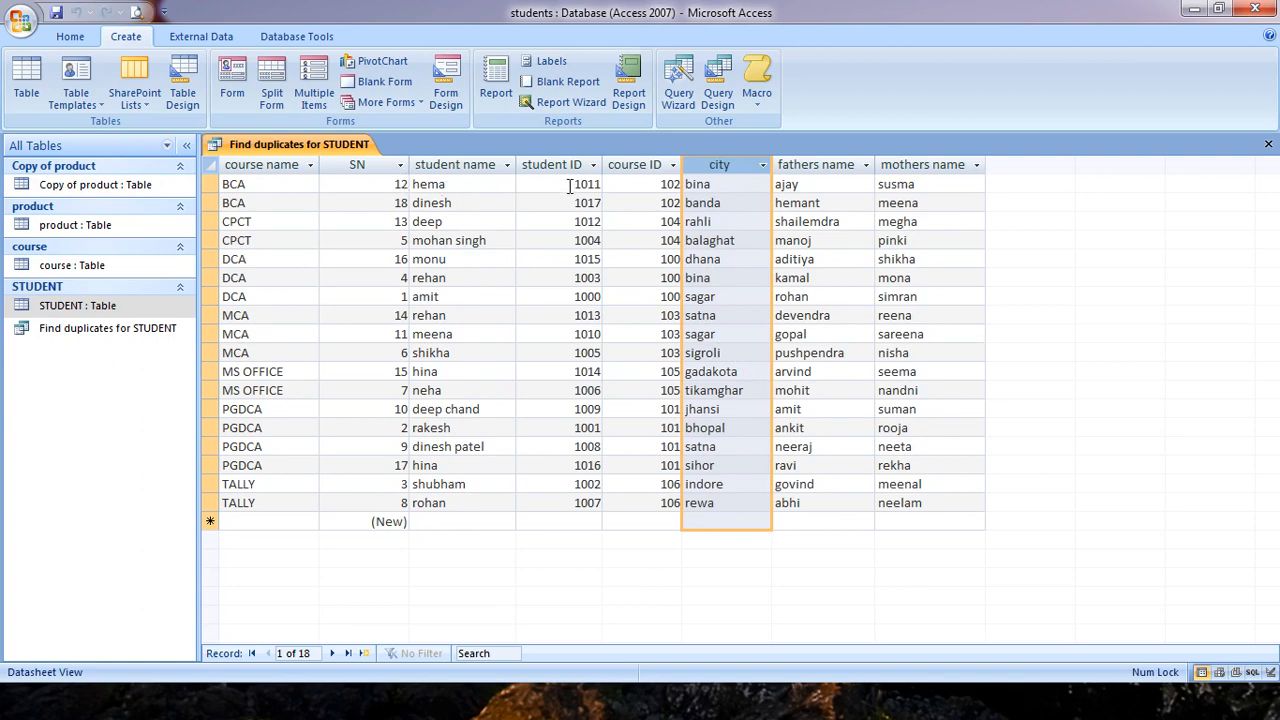
left_click_drag(569, 185, 604, 183)
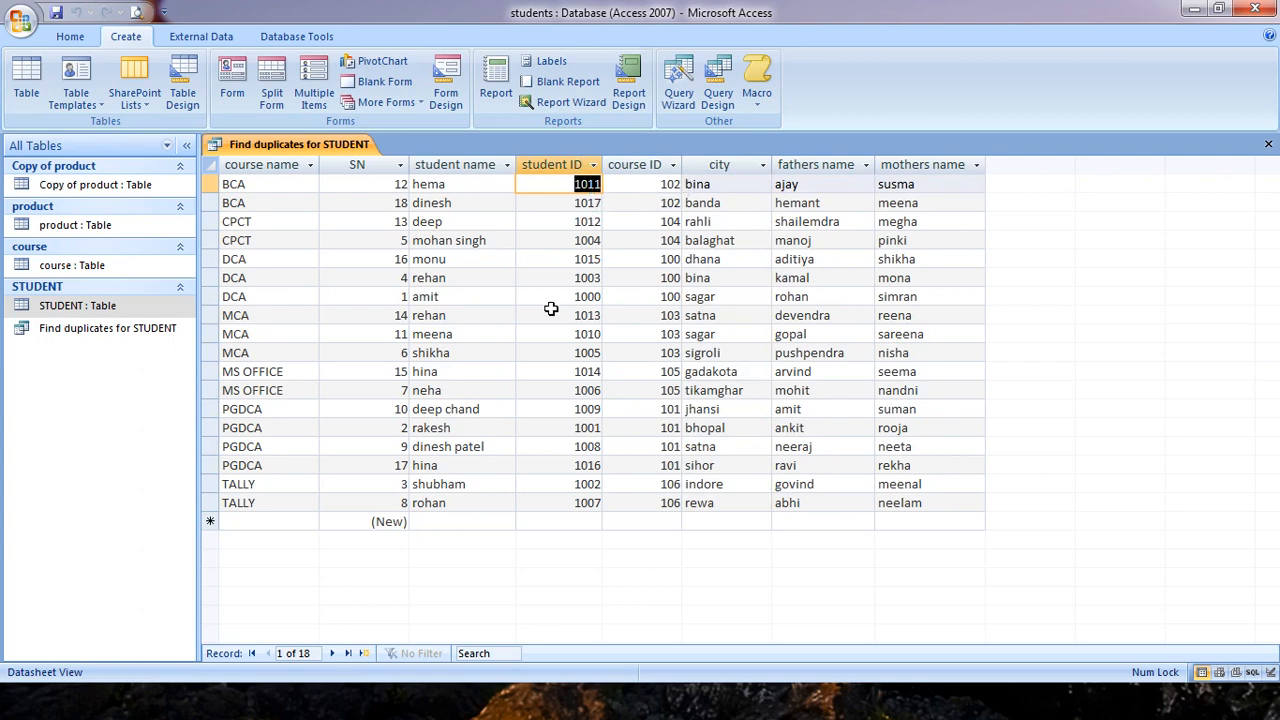
Start another Find Duplicates Query Wizard on the STUDENT table and continue to the field selection.
left_click(691, 101)
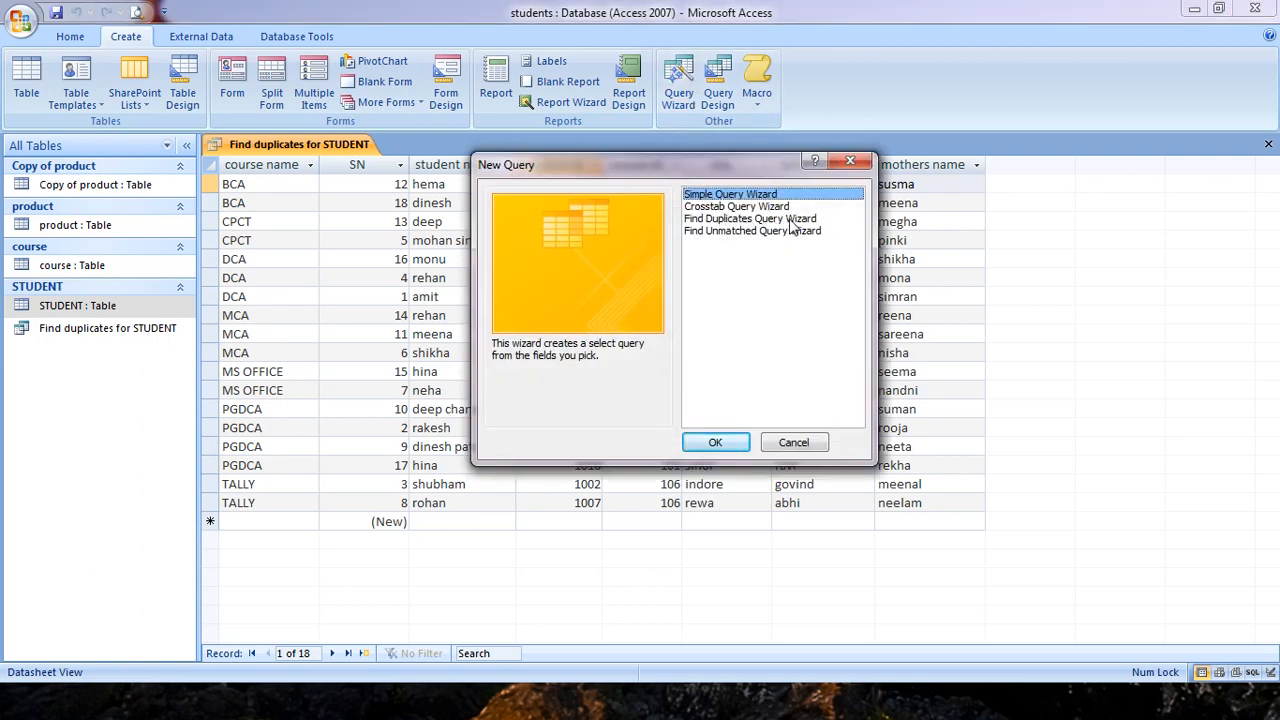
left_click(760, 218)
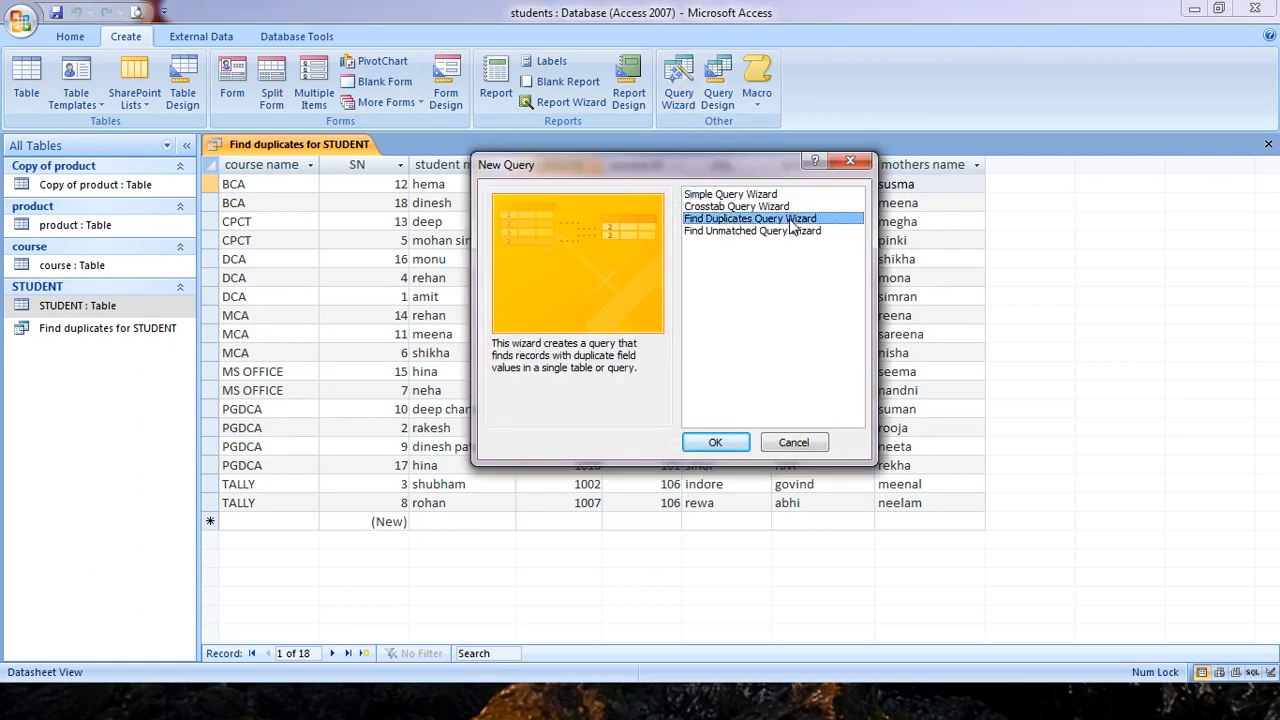
left_click(716, 446)
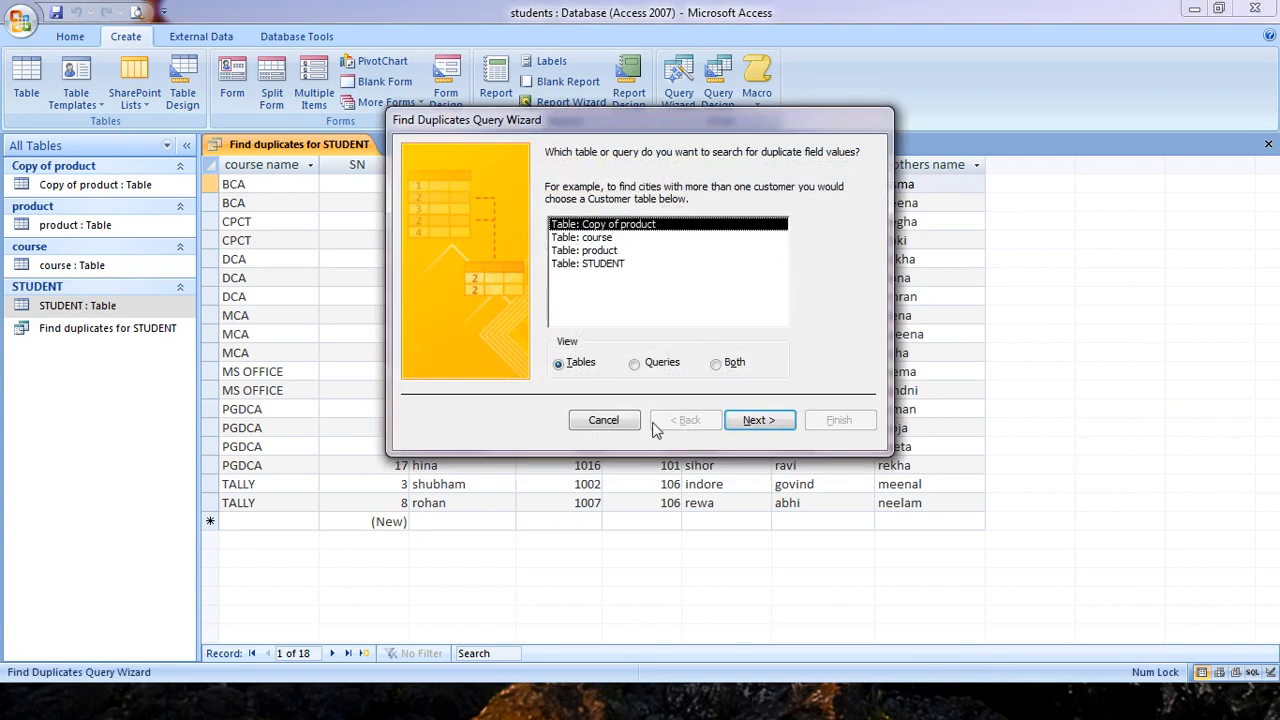
left_click(605, 263)
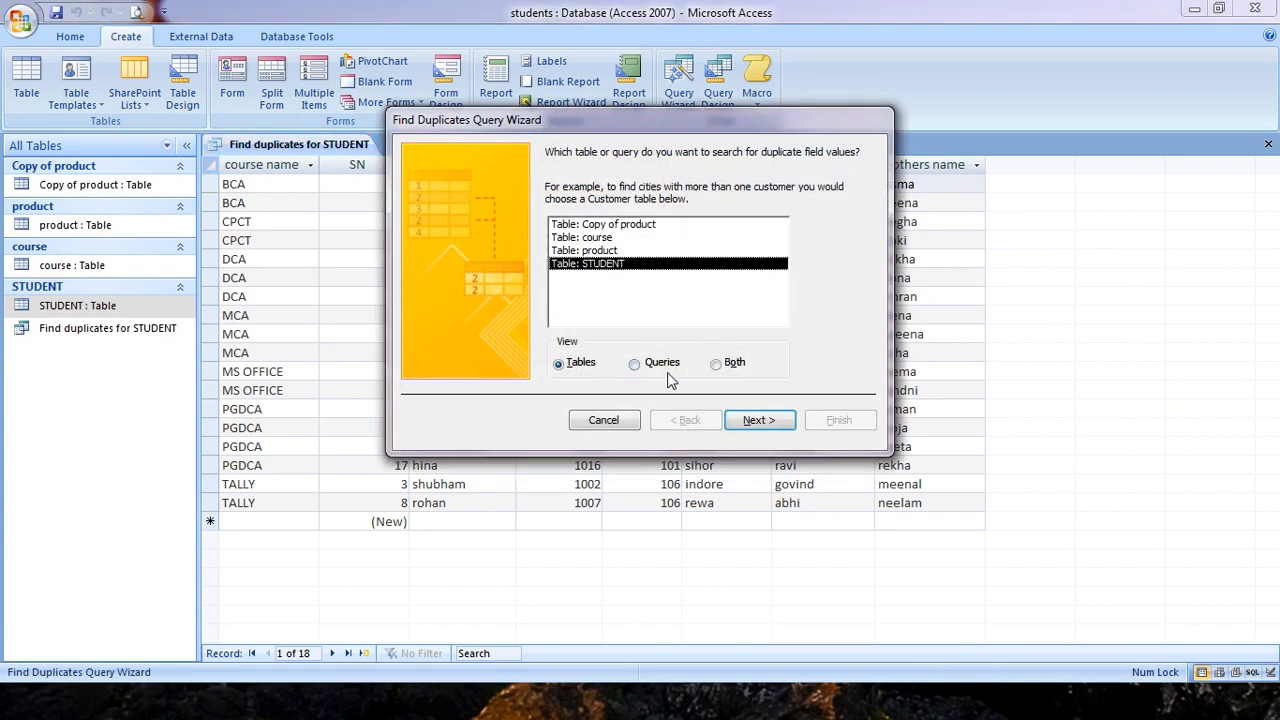
left_click(750, 412)
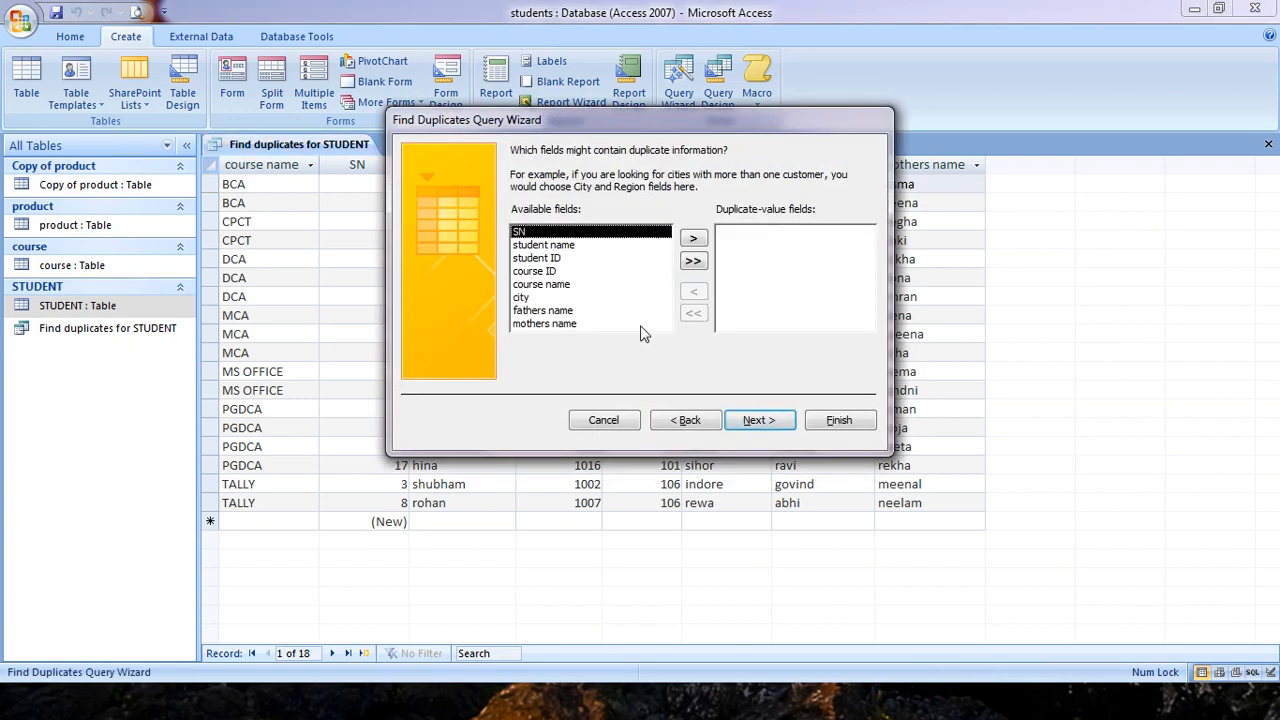
Choose city as the duplicate-value field, add all remaining fields to the query, and continue to the naming page.
left_click(540, 298)
left_click(693, 239)
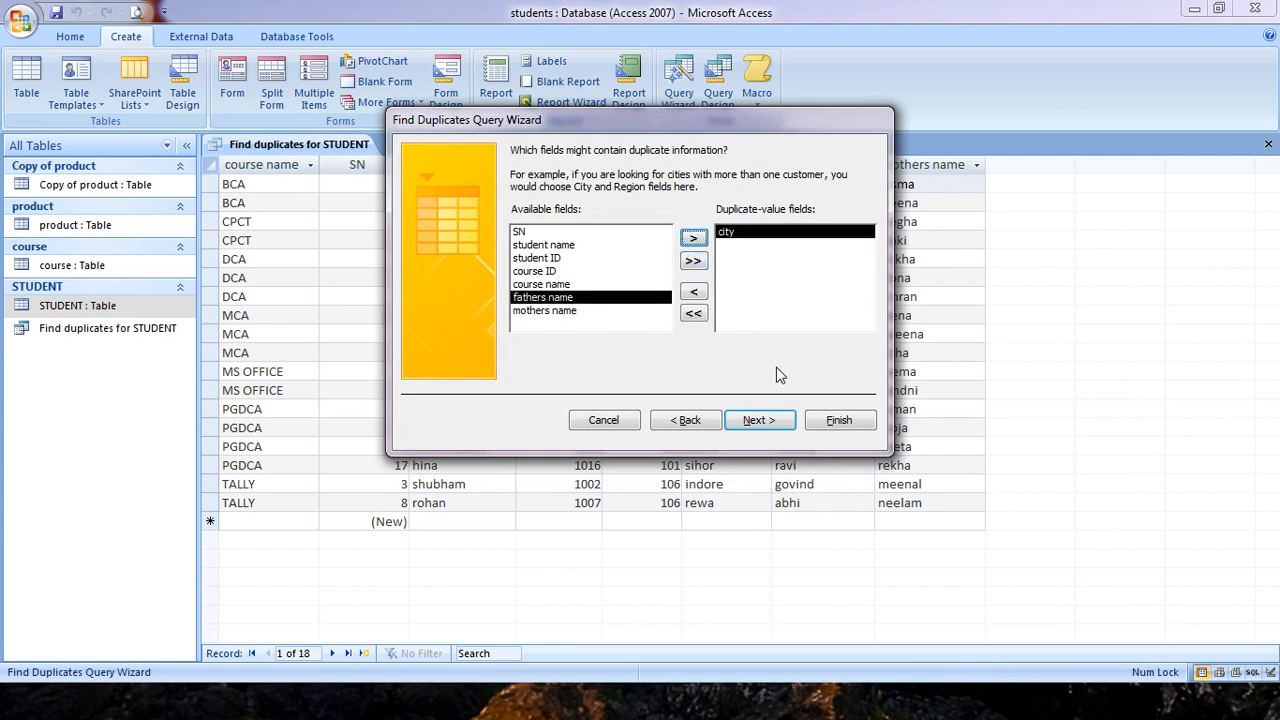
left_click(760, 420)
left_click(693, 276)
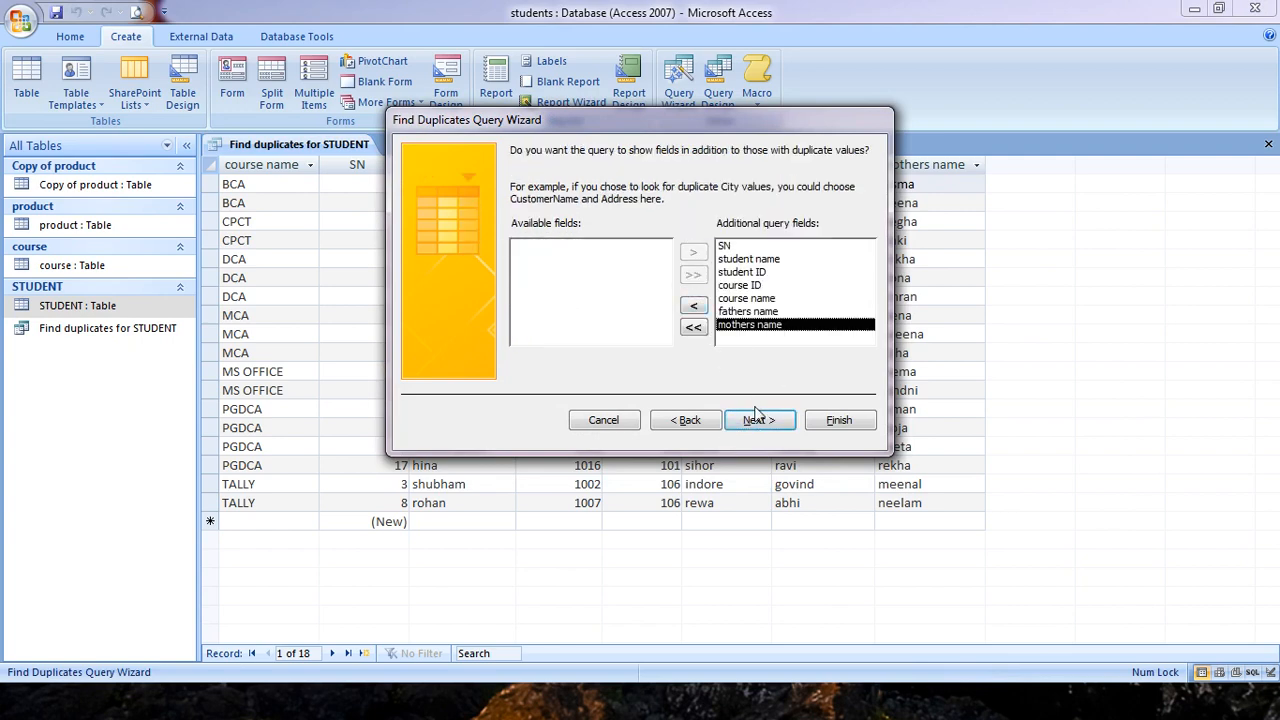
left_click(758, 420)
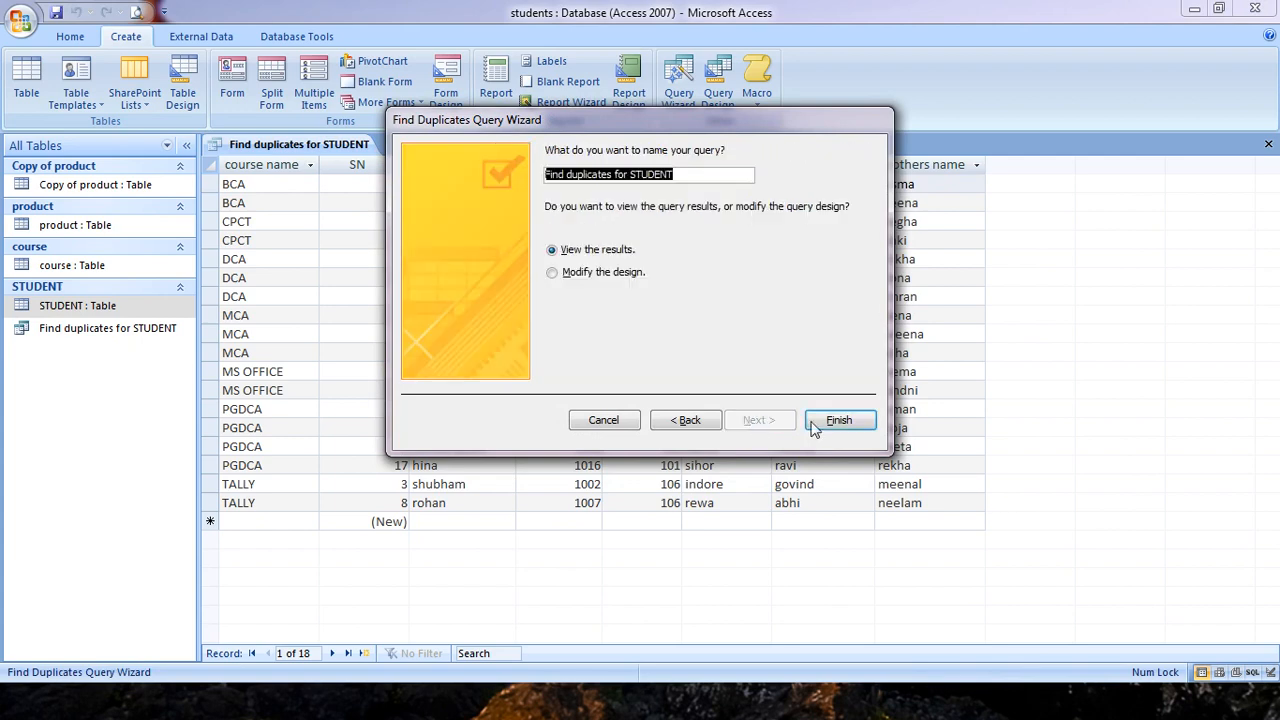
Try to finish the city query under the name Find duplicates for STUDENT, and cancel the wizard.
left_click(838, 420)
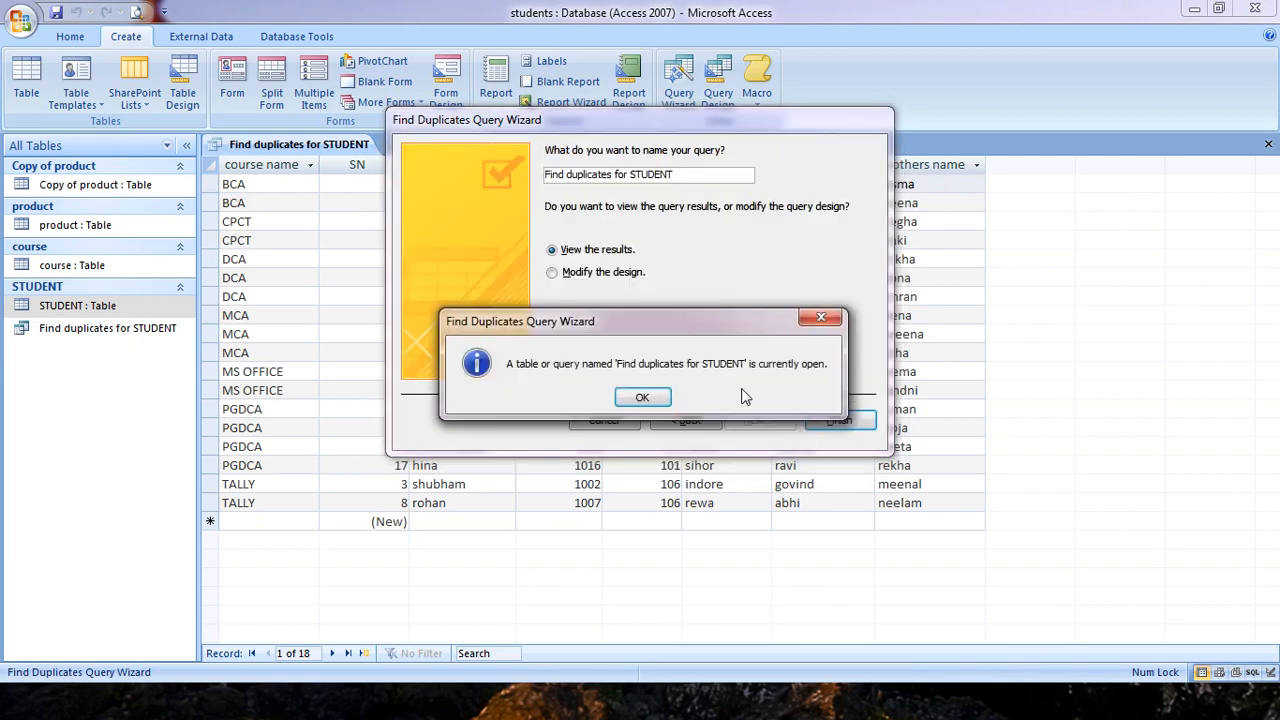
left_click(654, 397)
left_click(837, 423)
left_click(641, 396)
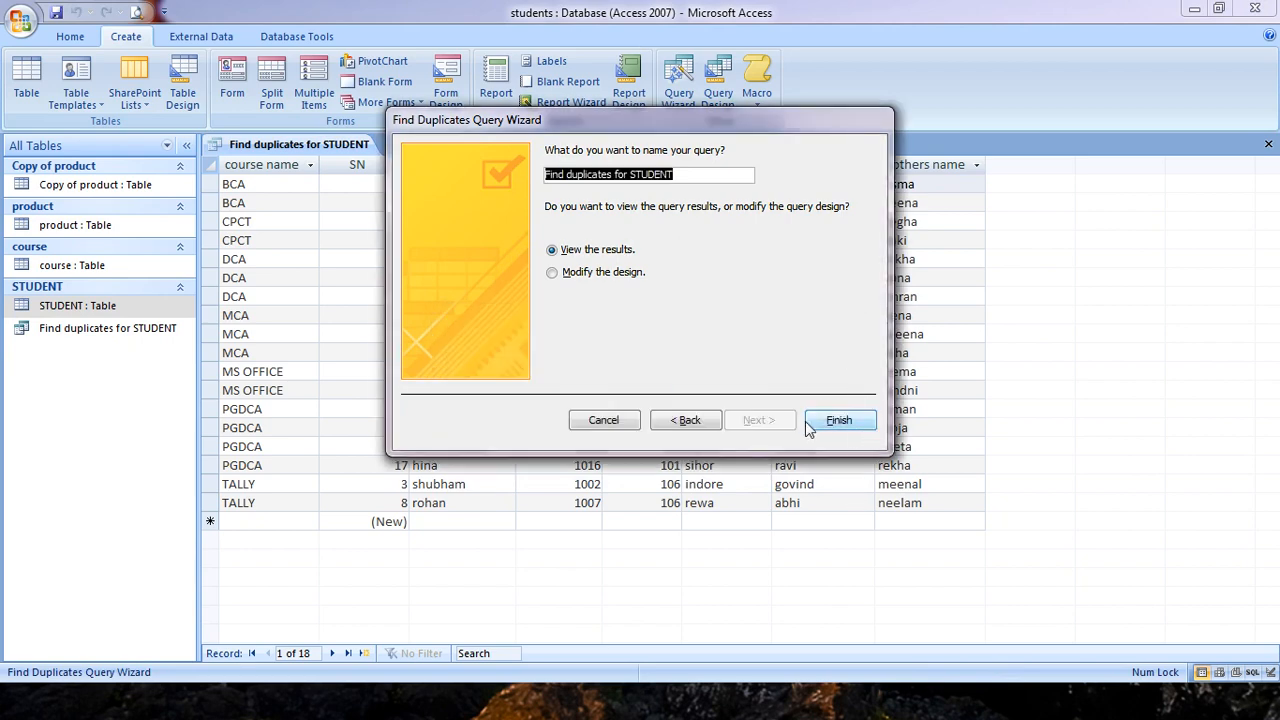
left_click(604, 420)
Close the open query and build Find duplicates for STUDENT on city with all remaining fields, viewing the results.
left_click(1268, 146)
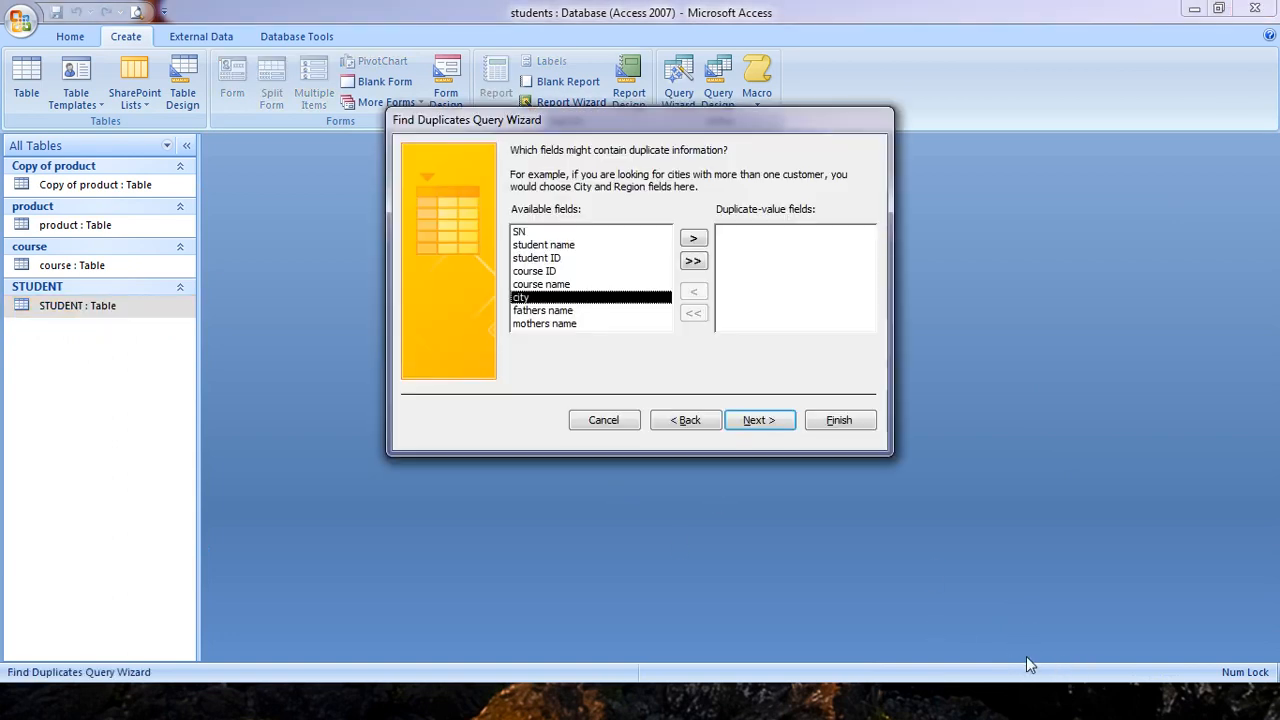
left_click(693, 239)
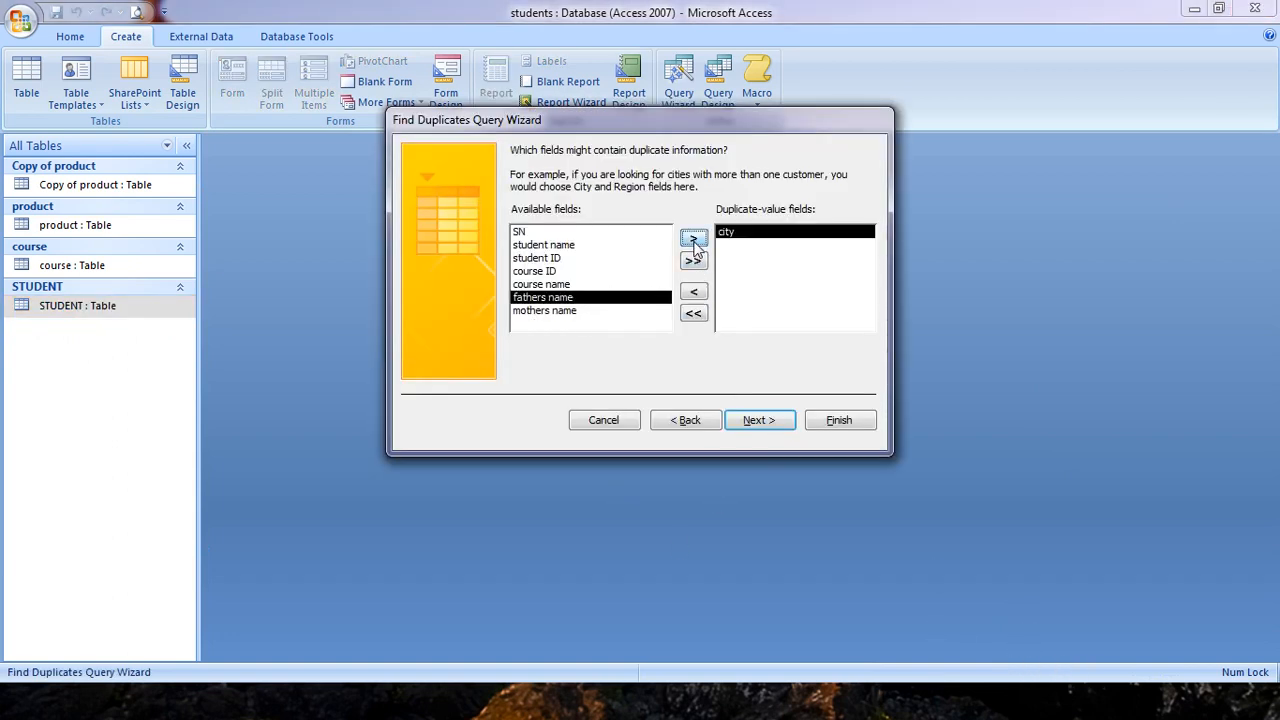
left_click(751, 420)
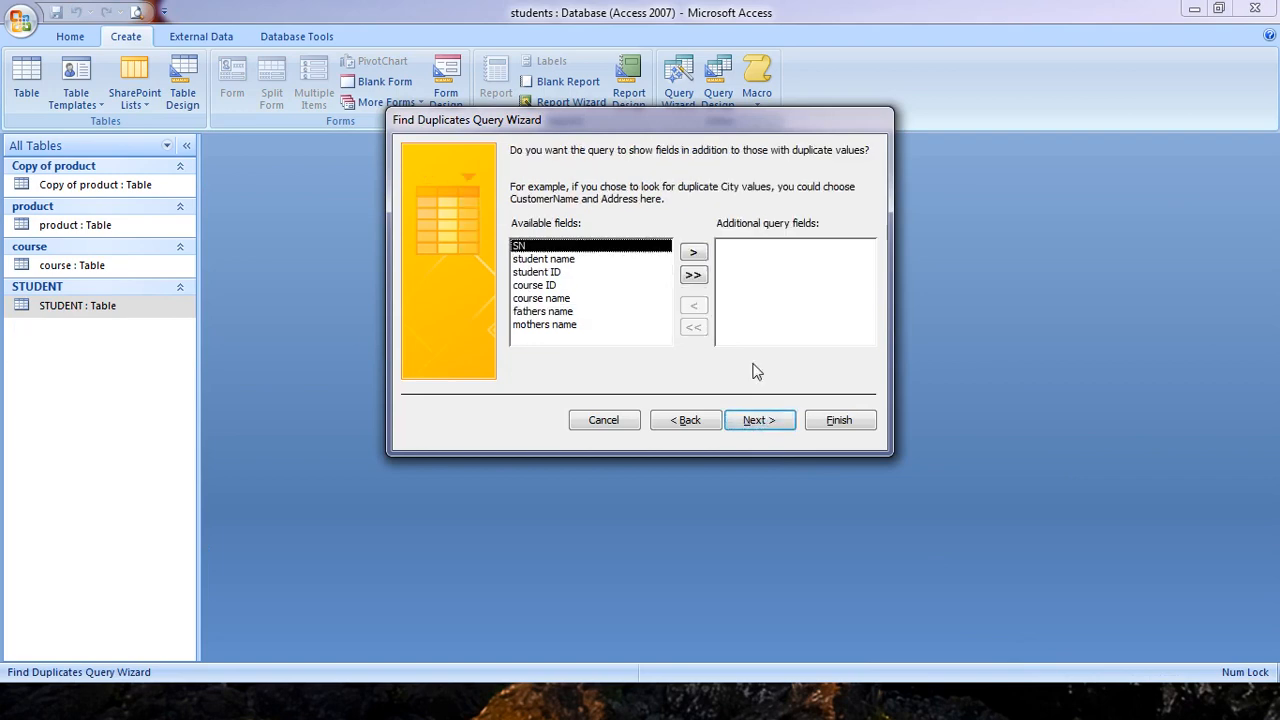
left_click(693, 274)
left_click(757, 420)
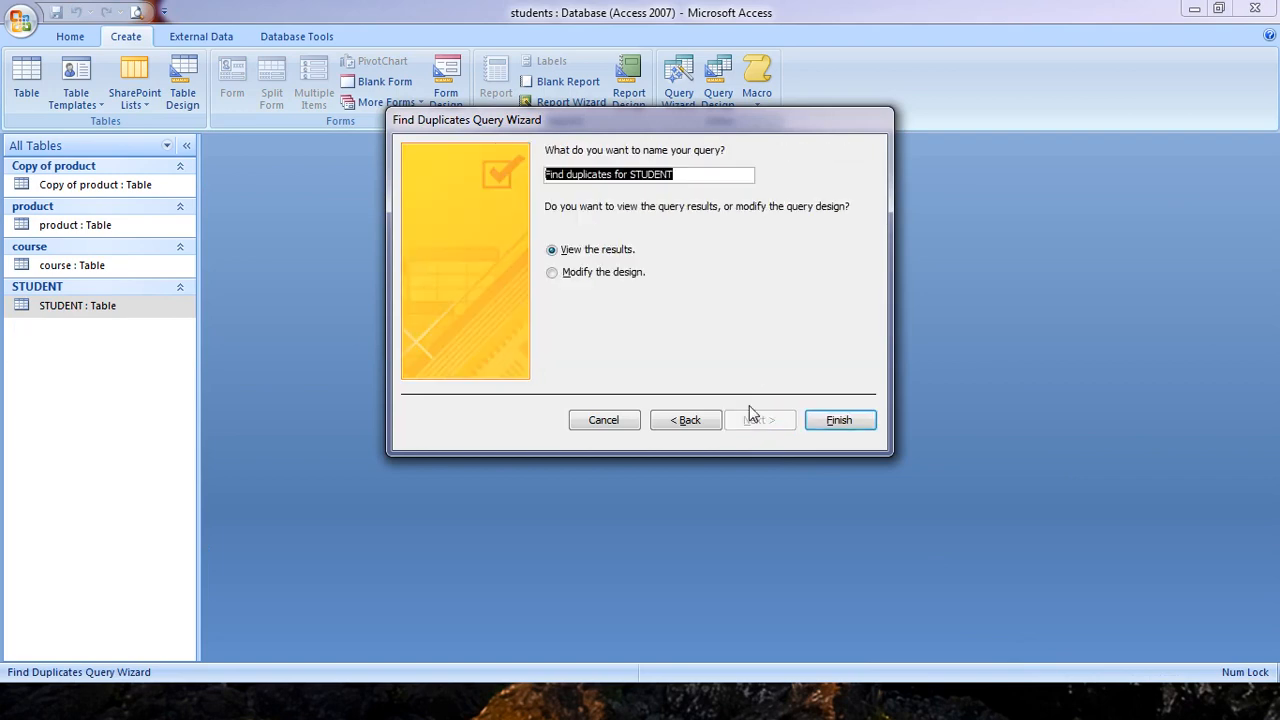
left_click(836, 423)
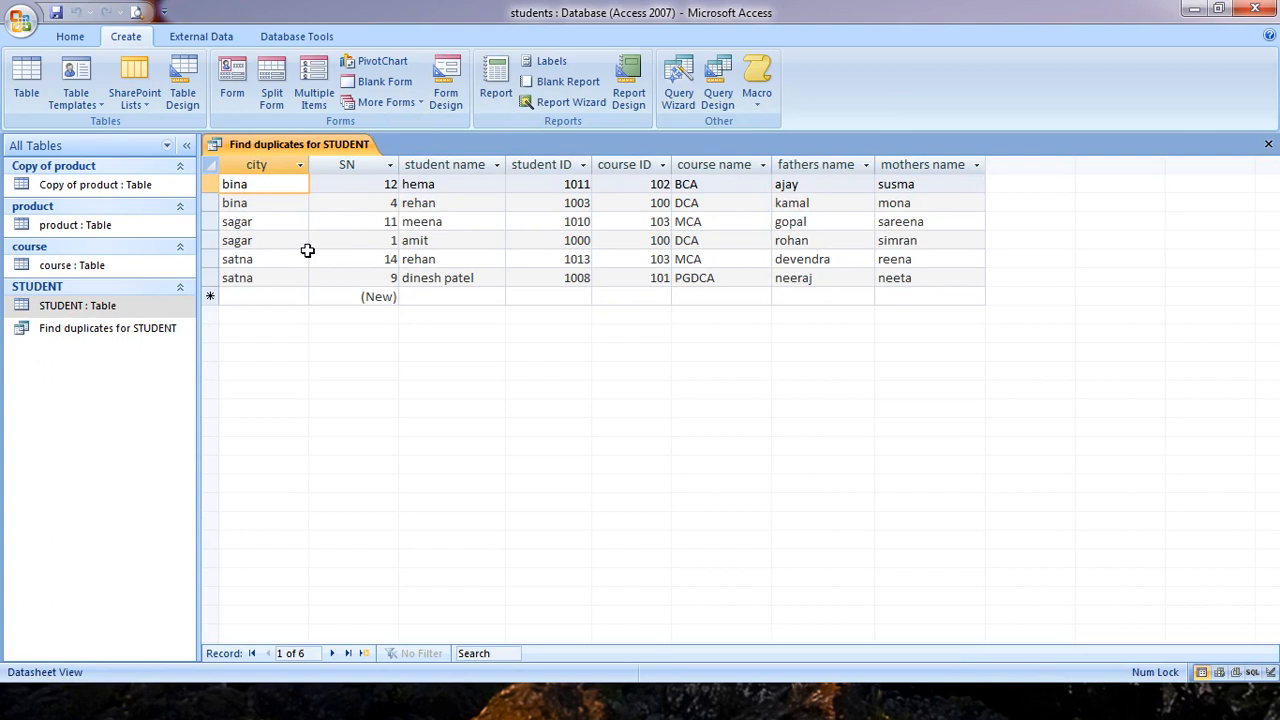
Examine the records sharing the same city in the query results, comparing the rows for bina, sagar and satna.
left_click(258, 221)
left_click(262, 240)
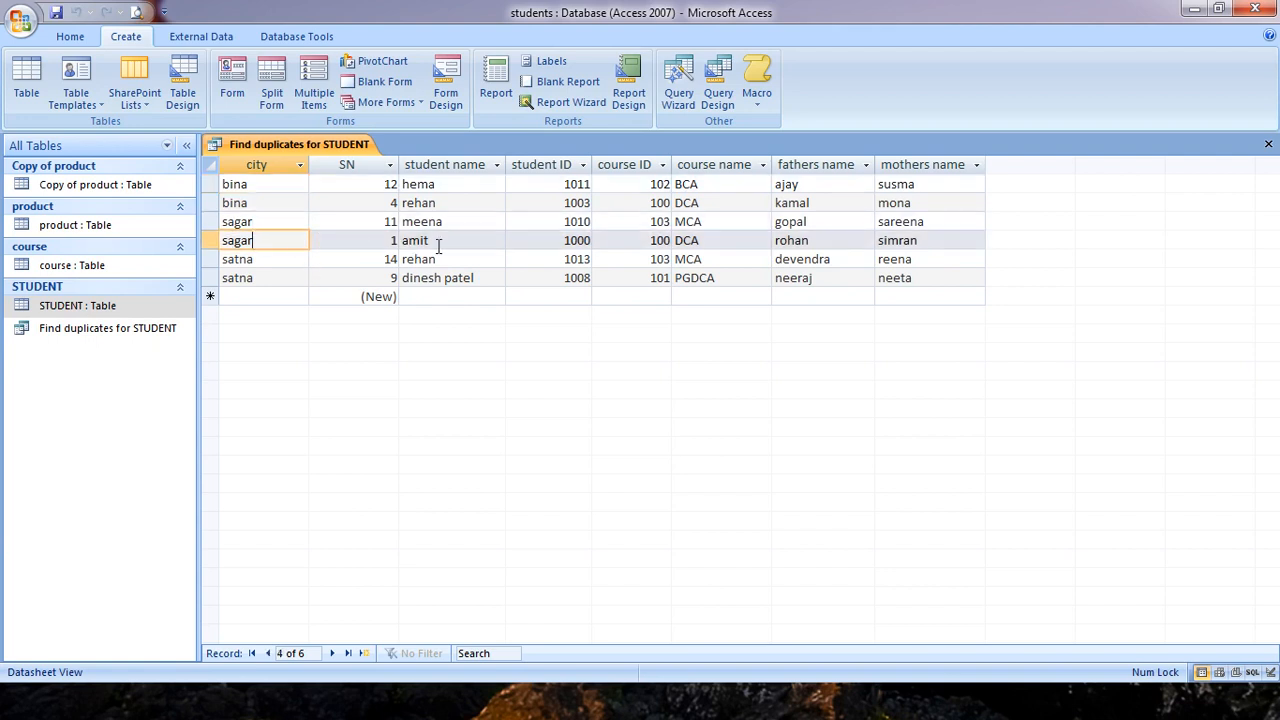
left_click(258, 187)
left_click(262, 203)
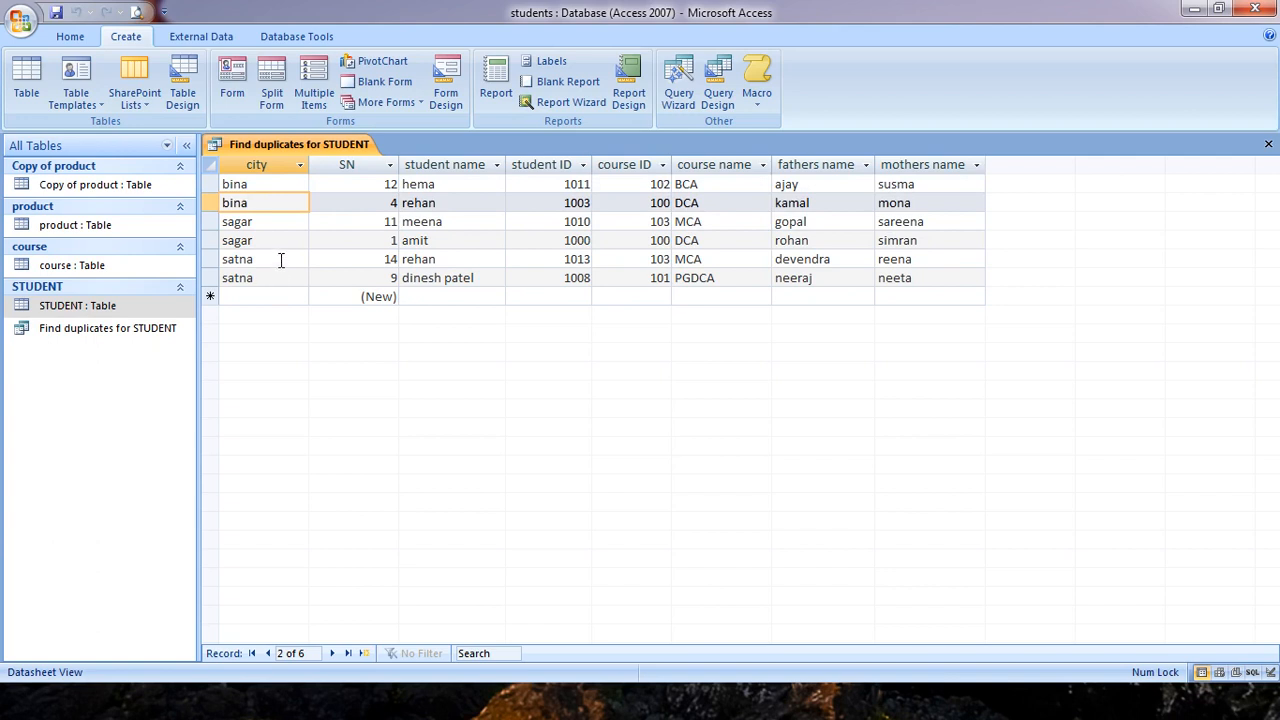
left_click(280, 260)
left_click(273, 279)
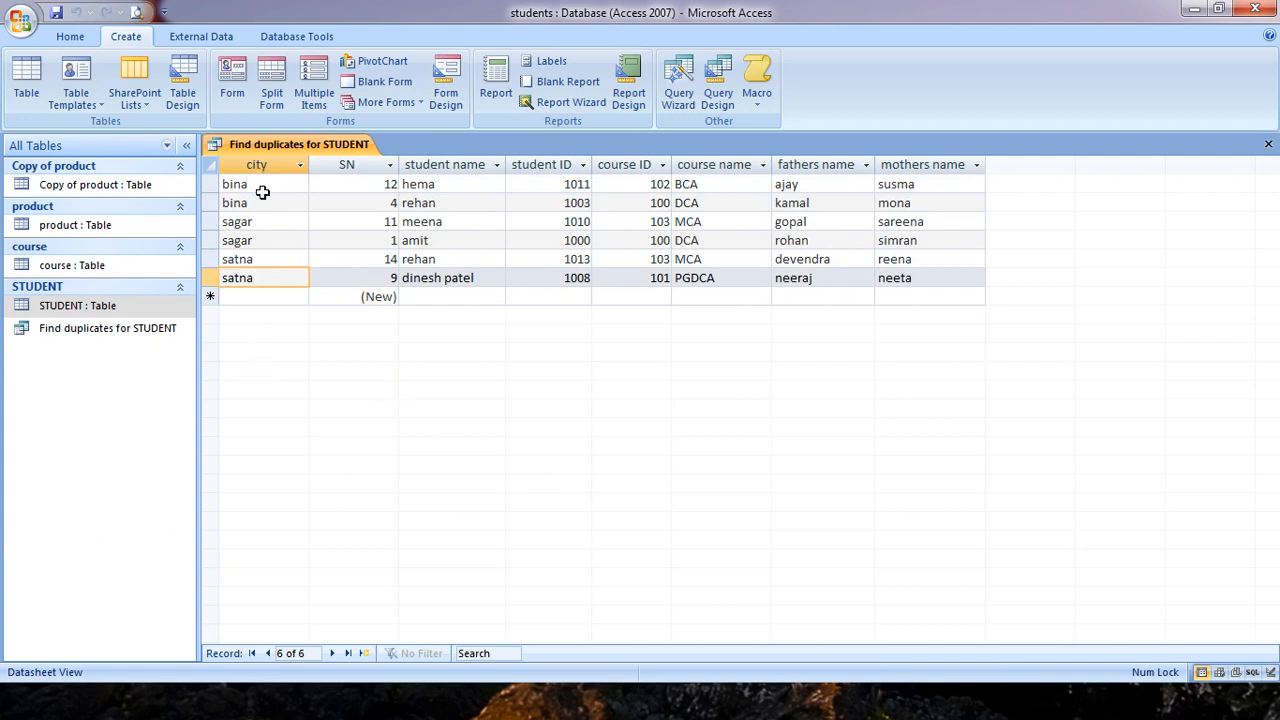
left_click_drag(262, 182, 263, 198)
left_click(274, 233)
left_click(270, 263)
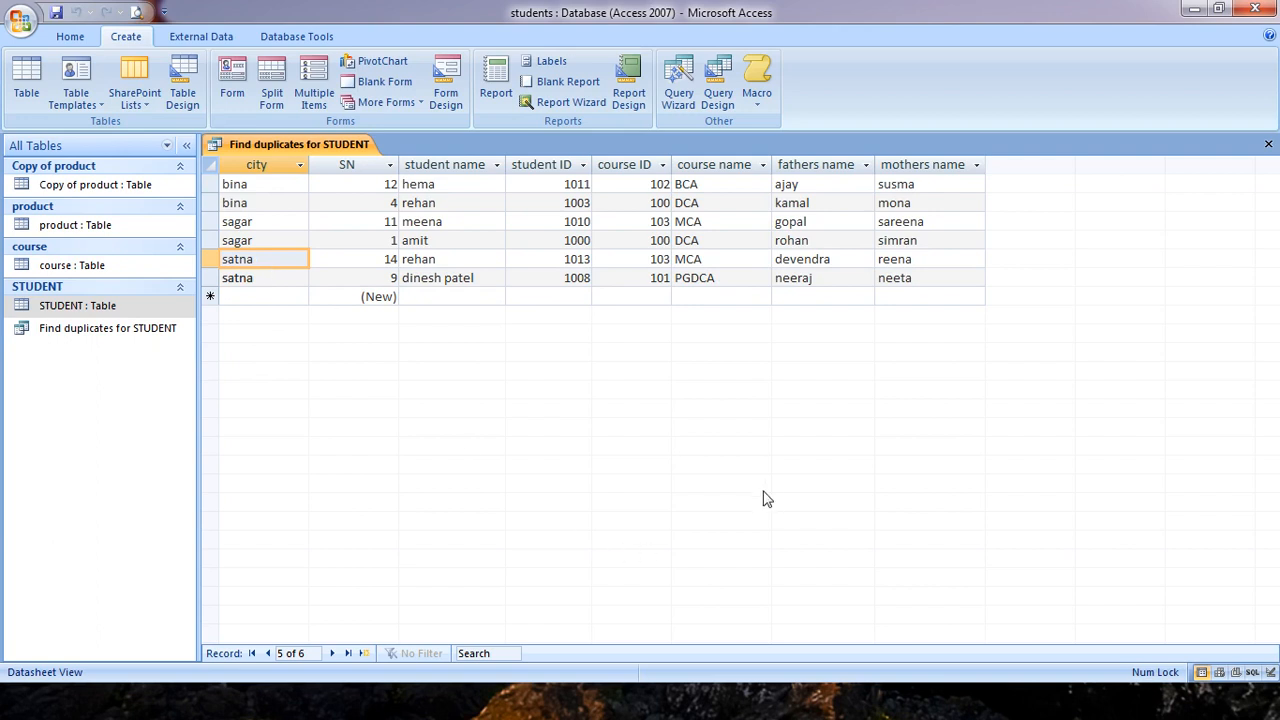
Look at the Find Duplicates and Find Unmatched Query Wizard descriptions among the new query types, and dismiss the selection.
left_click(677, 98)
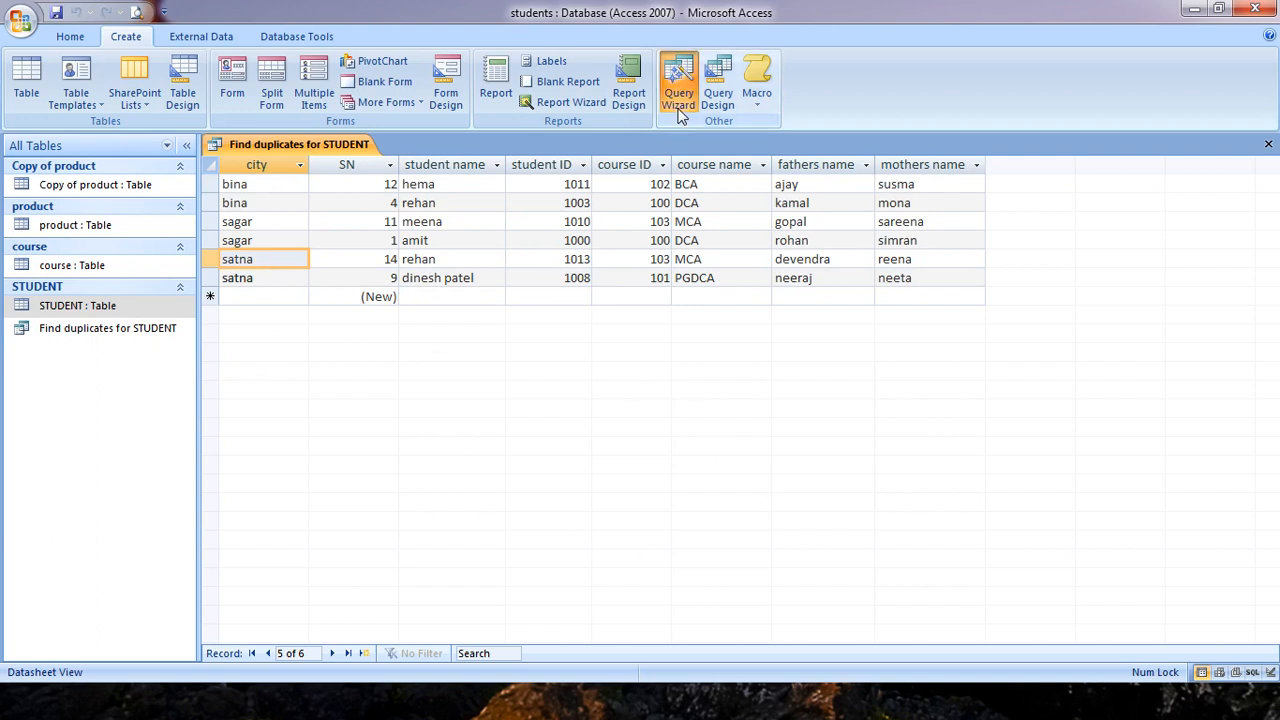
left_click(745, 220)
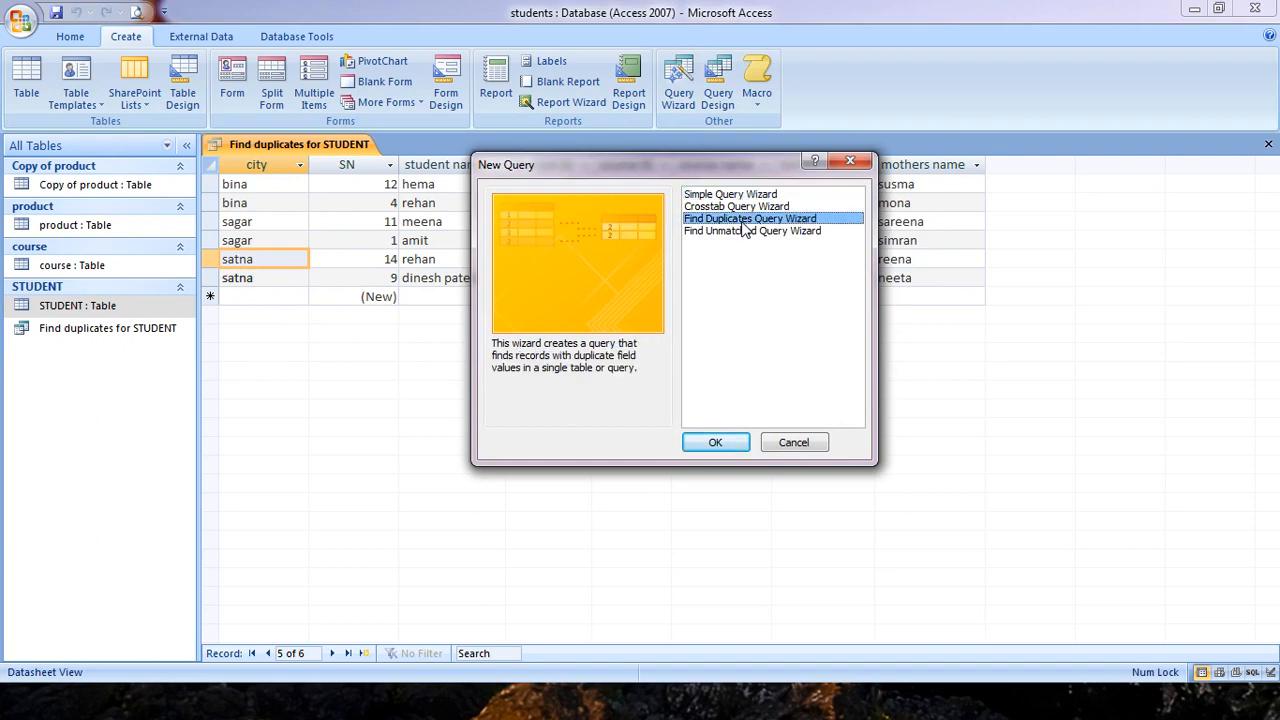
left_click(850, 161)
left_click(671, 101)
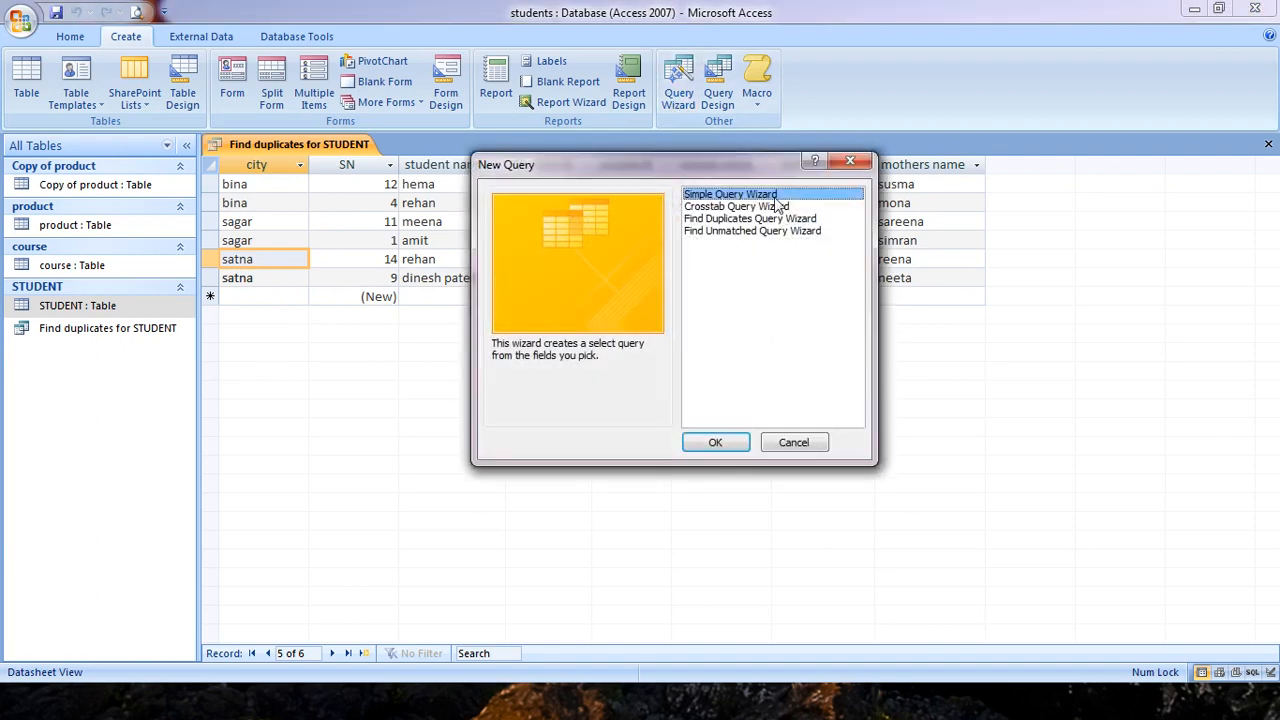
left_click(722, 233)
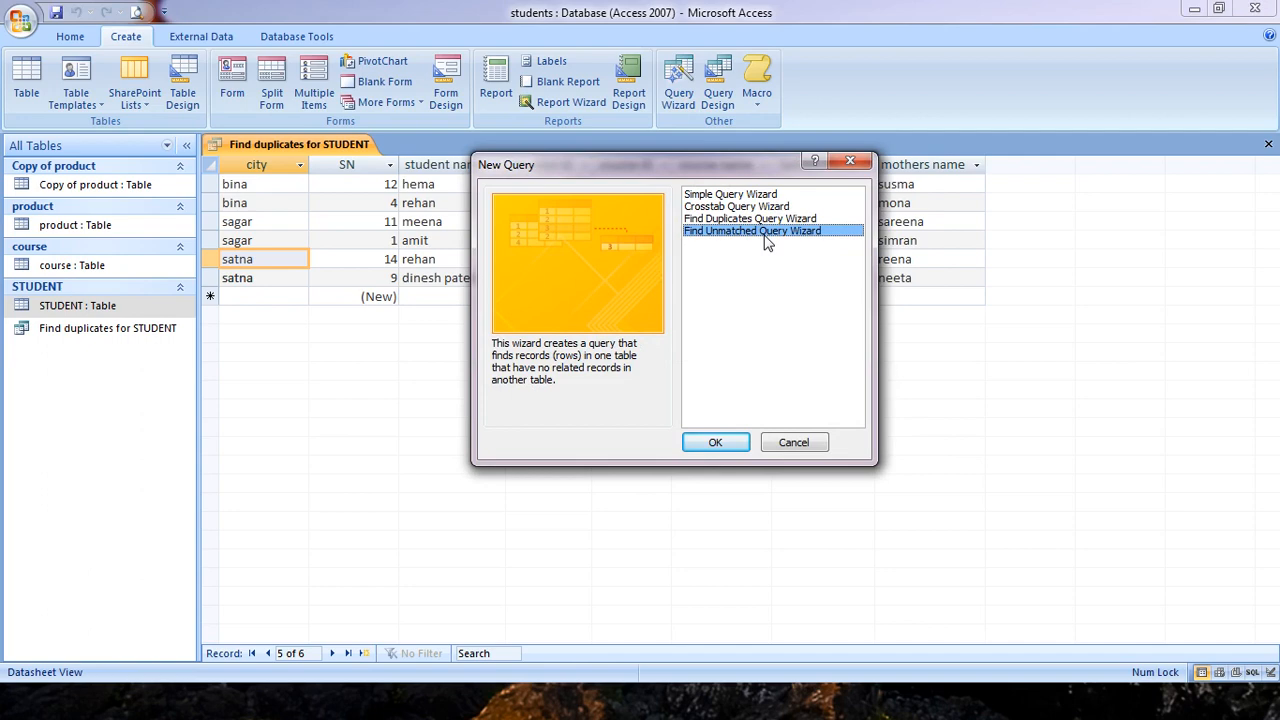
left_click(851, 162)
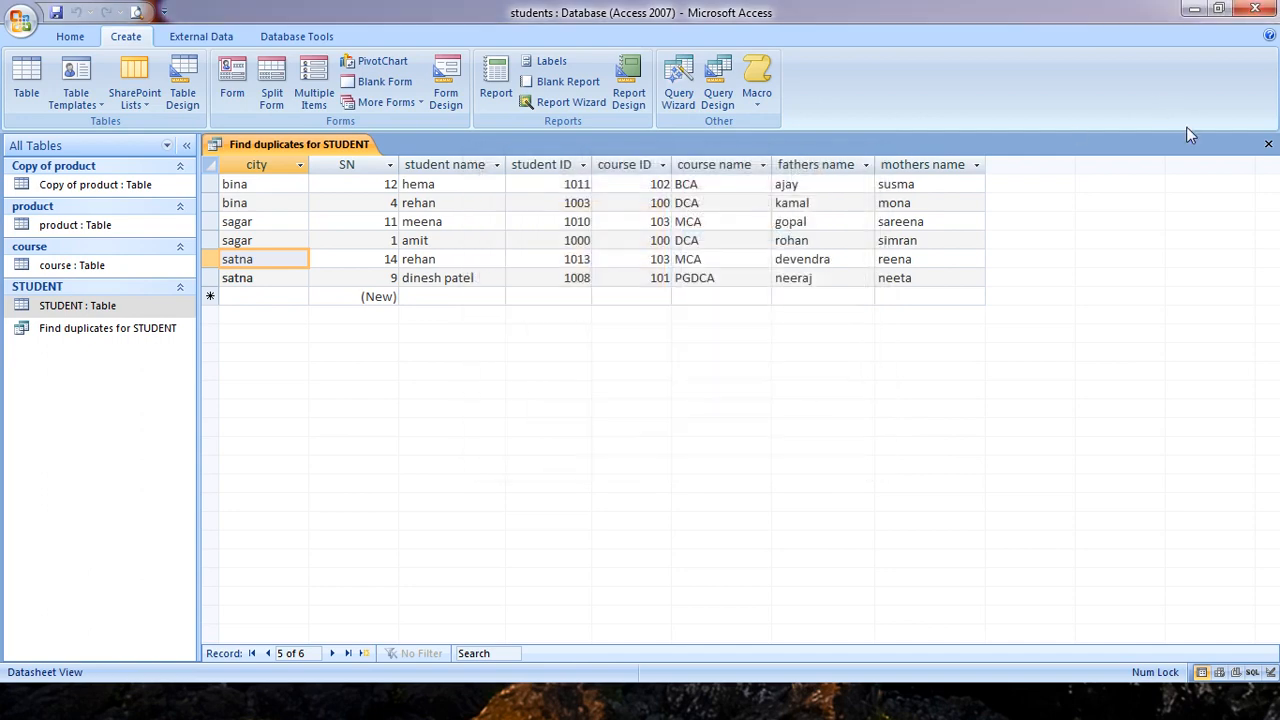
Close the open duplicates query, open the course table and go through its course name entries.
left_click(1267, 146)
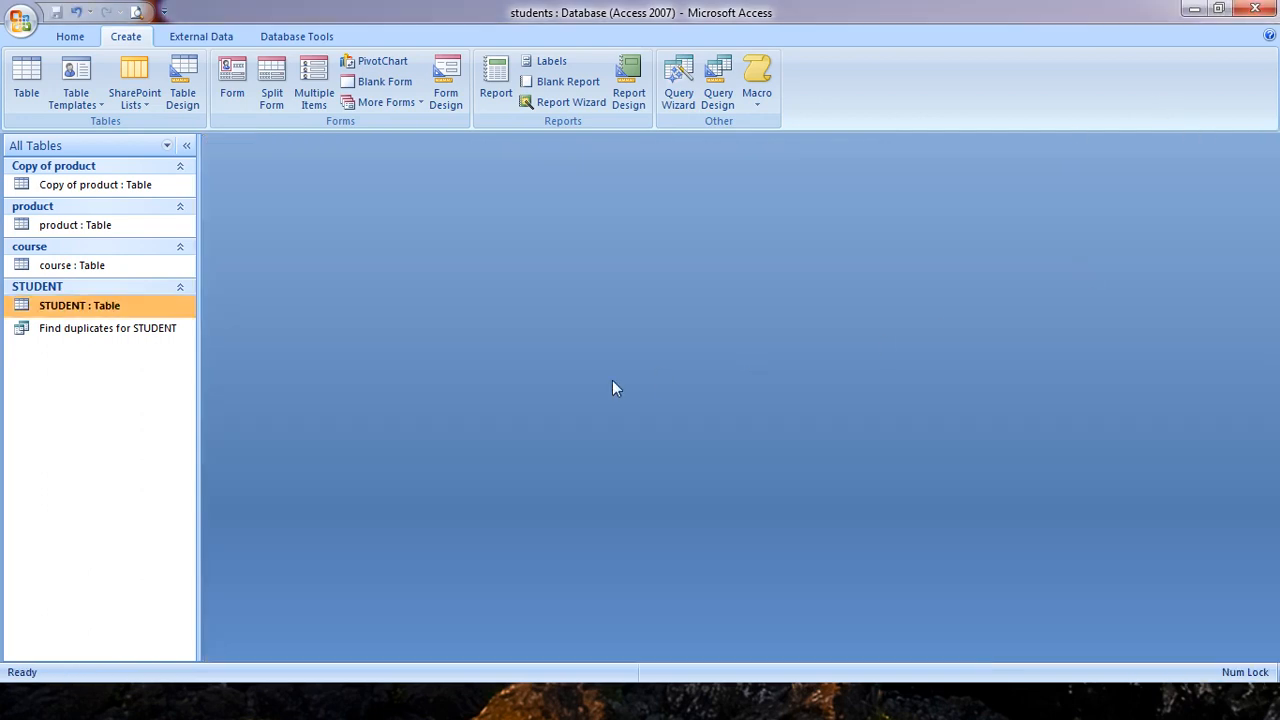
left_click(92, 268)
double_click(92, 268)
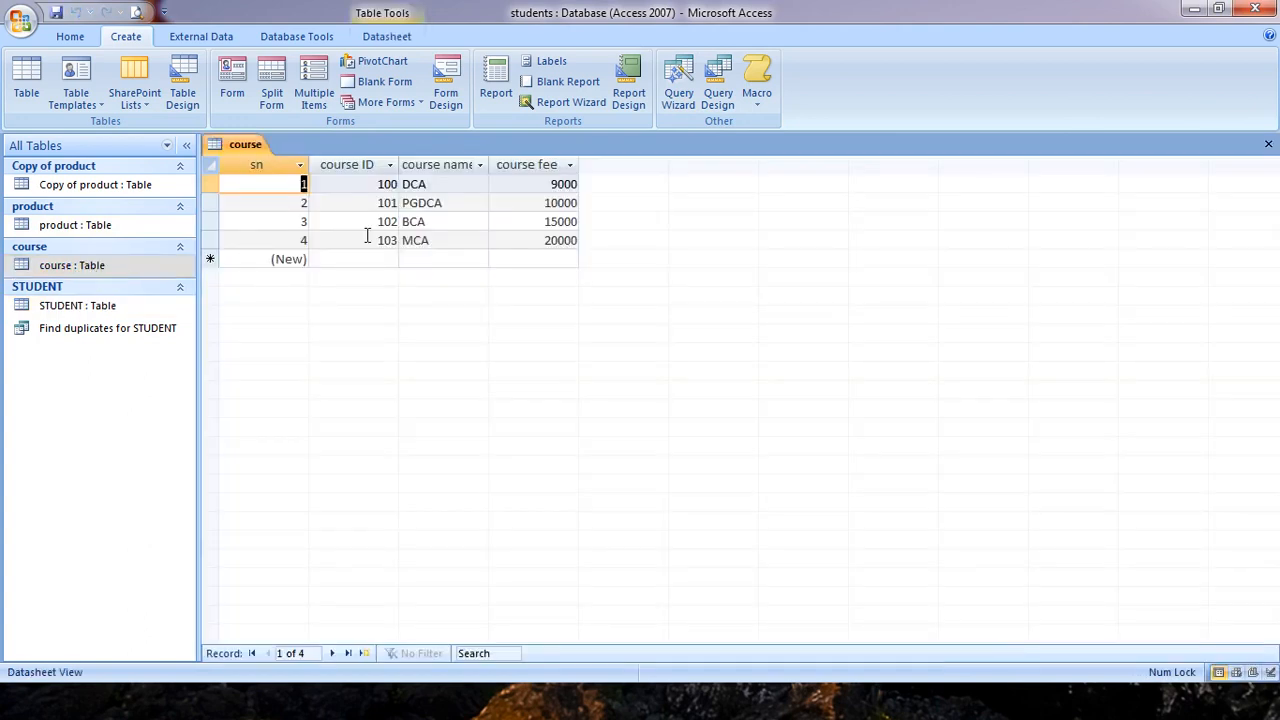
left_click(466, 184)
left_click(460, 203)
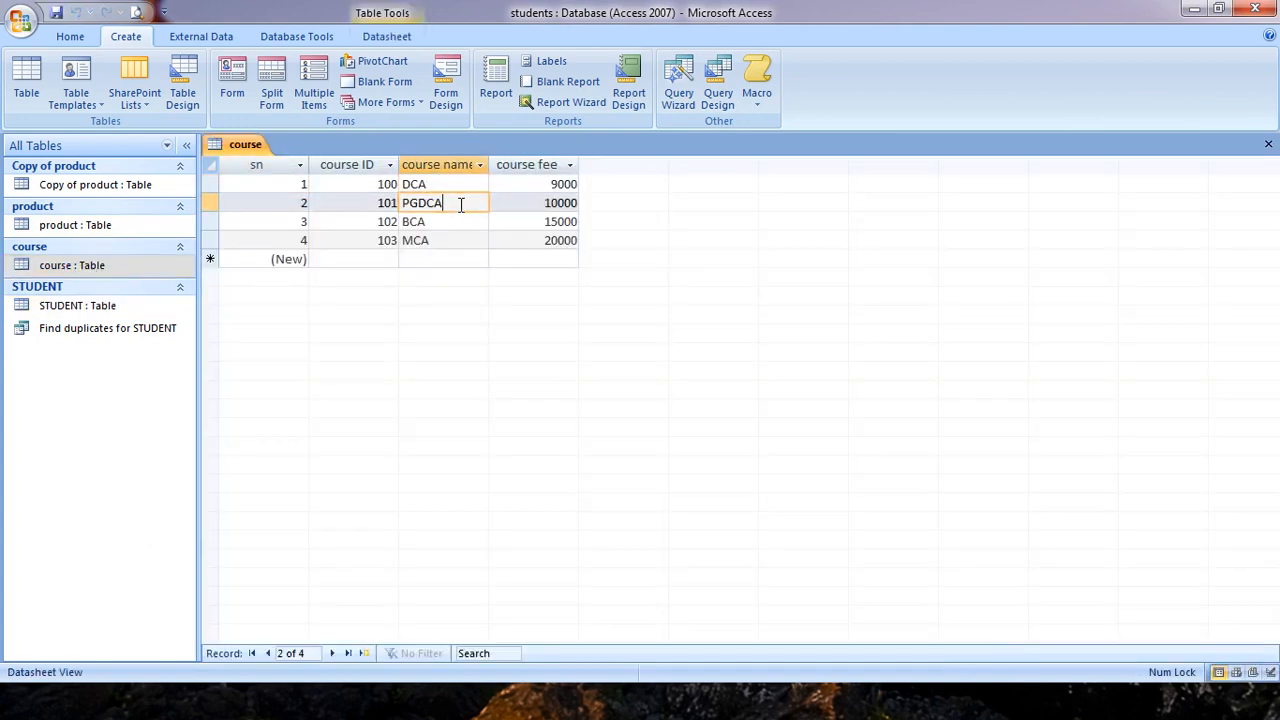
left_click(455, 222)
left_click(447, 241)
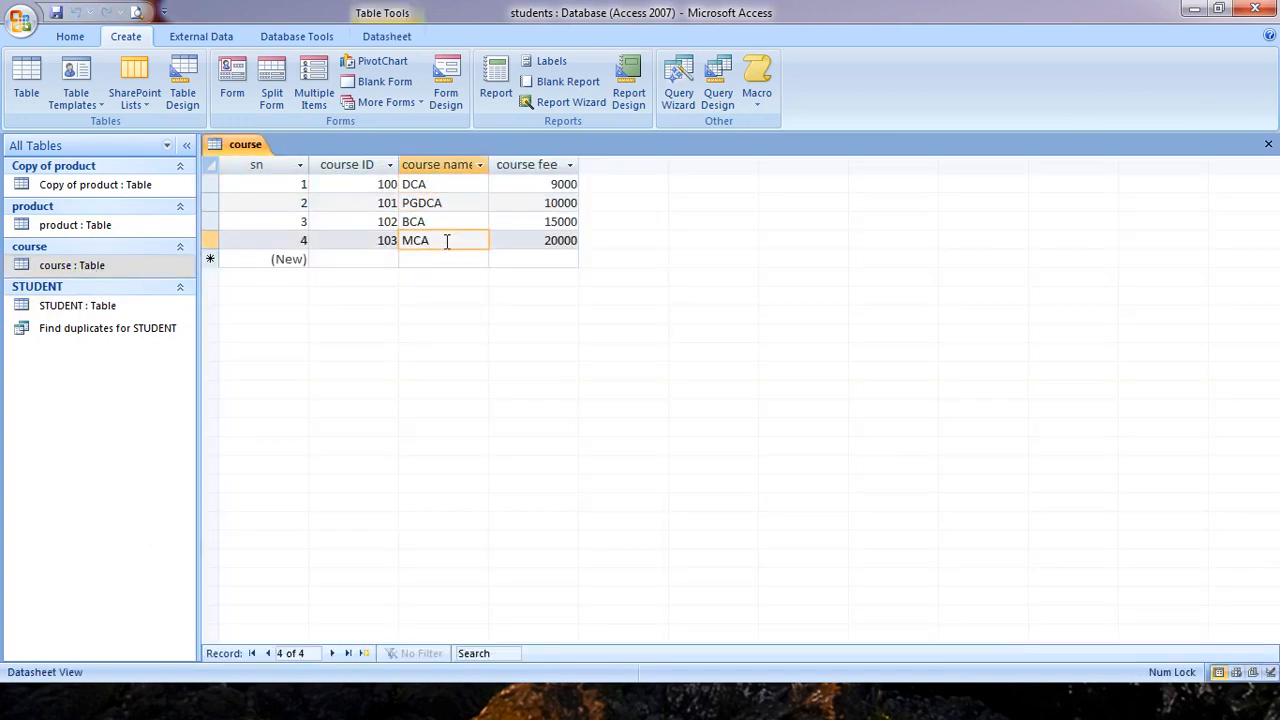
Open the STUDENT table and compare its course names, such as CPCT and MS OFFICE, with the course table.
double_click(104, 310)
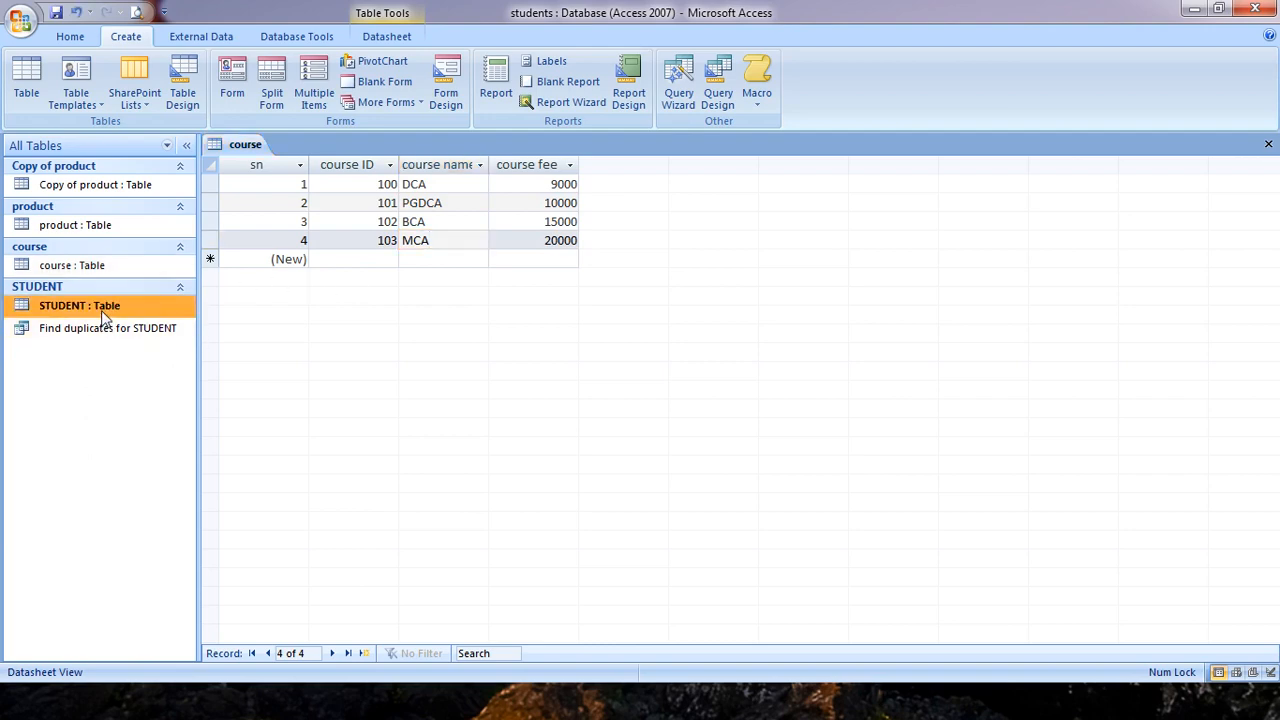
left_click_drag(621, 222, 595, 224)
left_click(622, 261)
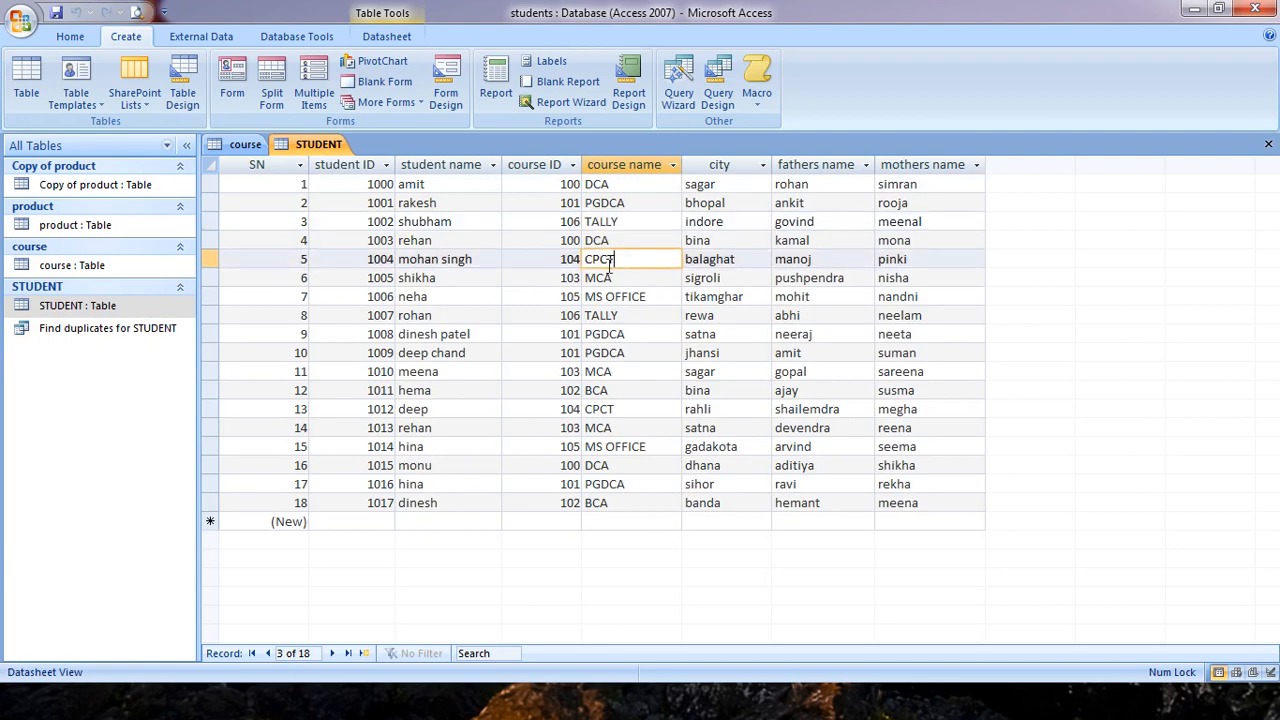
left_click_drag(664, 297, 540, 294)
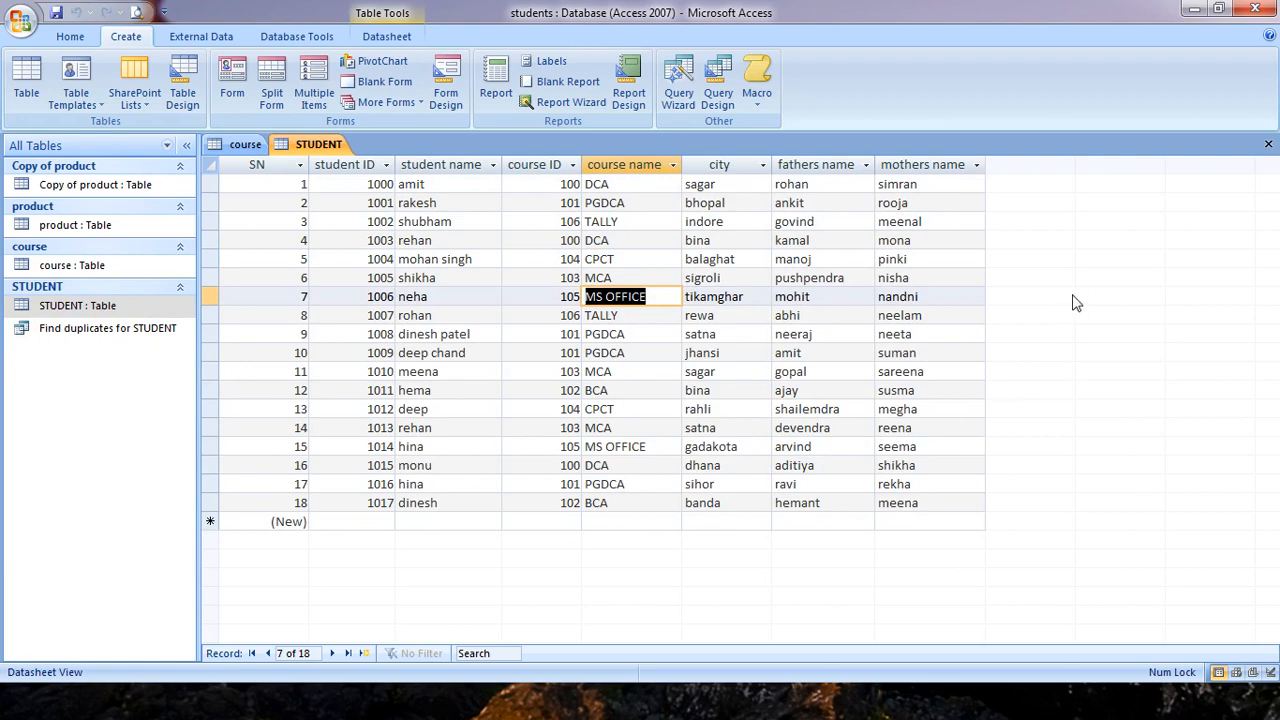
left_click(648, 371)
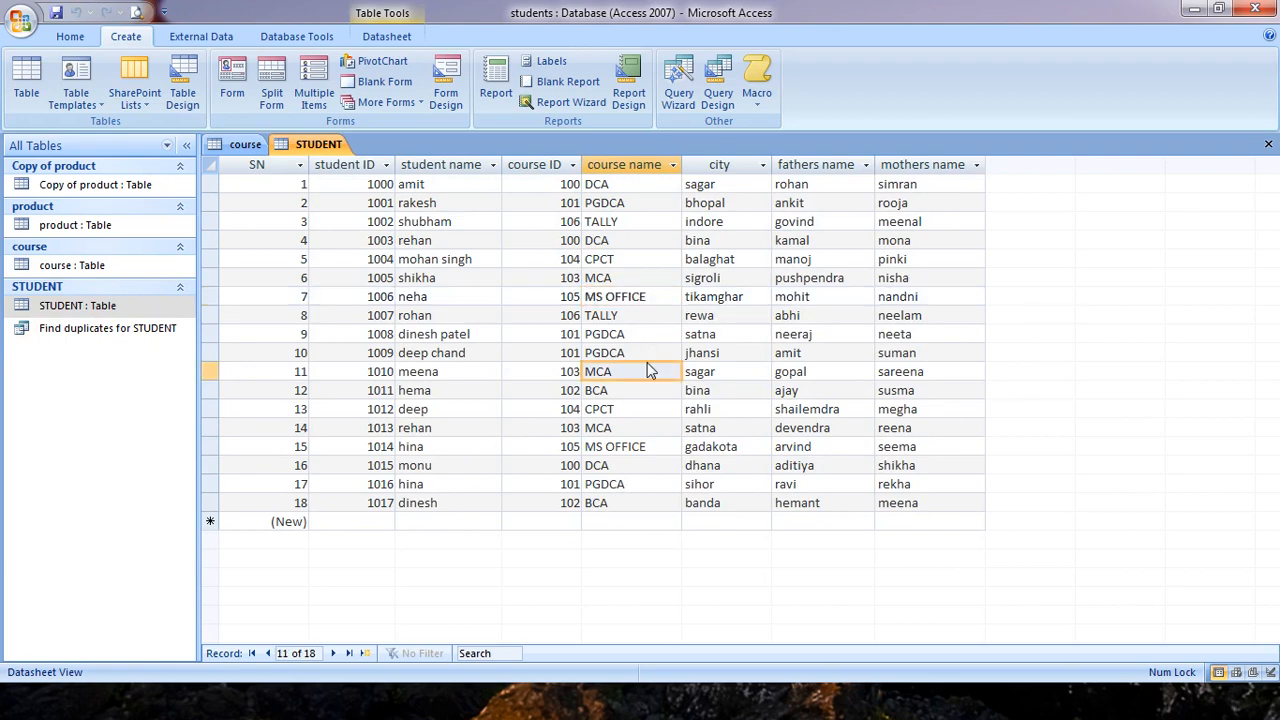
left_click(245, 146)
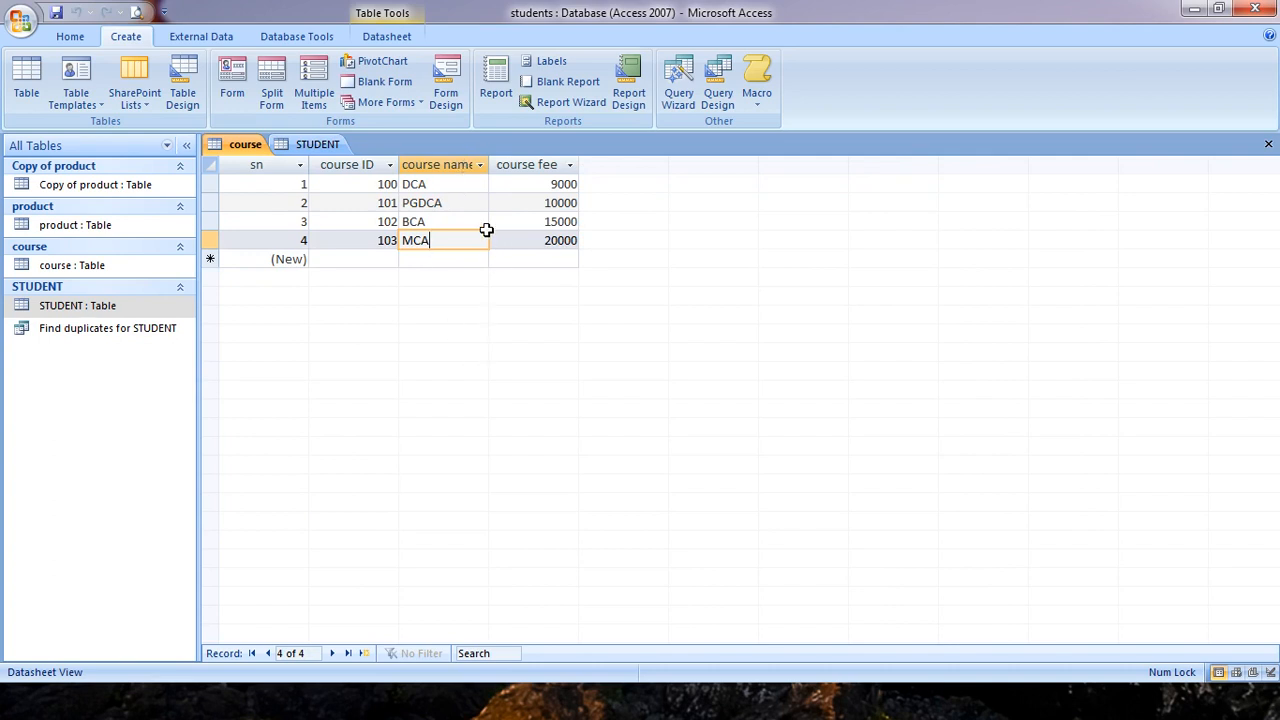
Close the course and STUDENT tables.
left_click(670, 98)
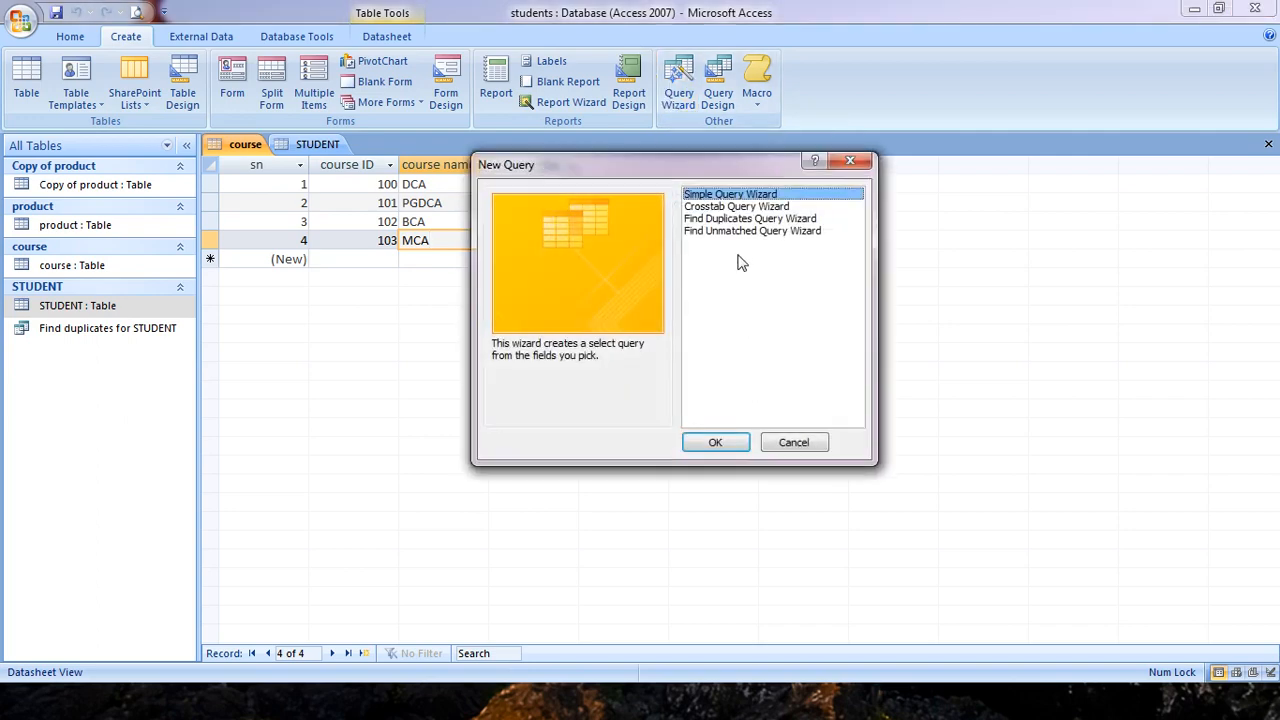
left_click(850, 160)
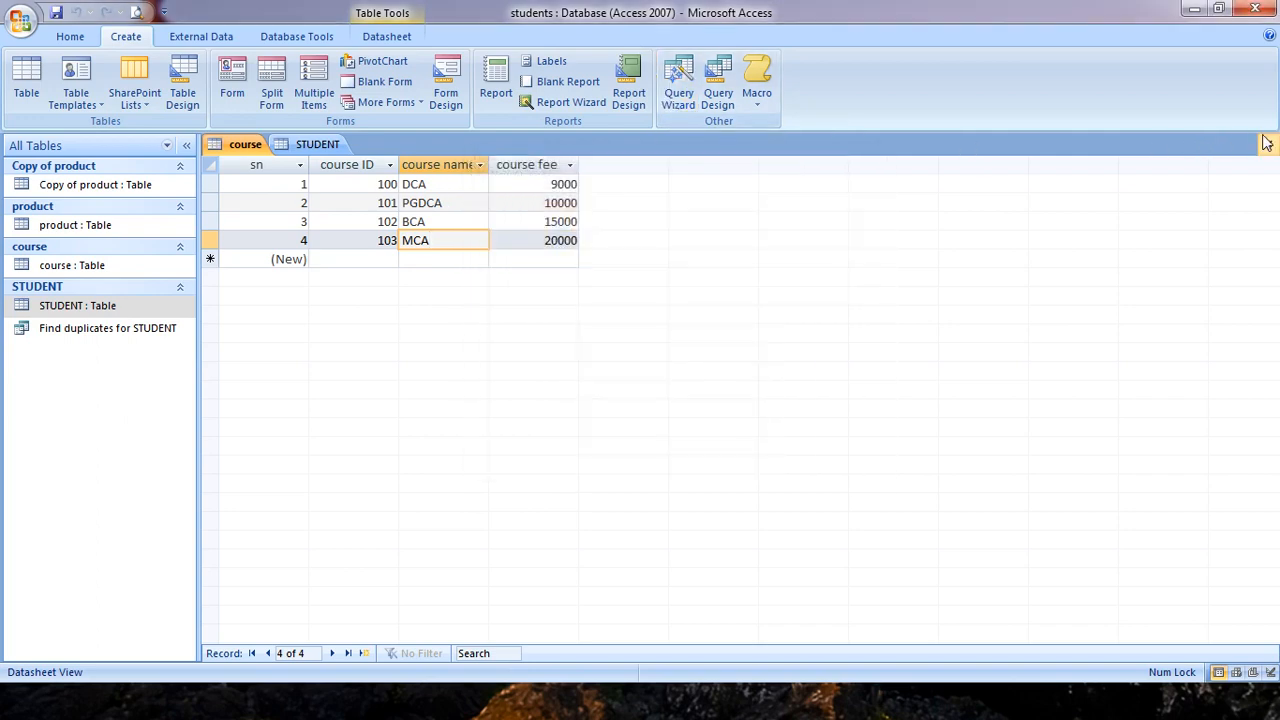
left_click(1268, 144)
left_click(1268, 144)
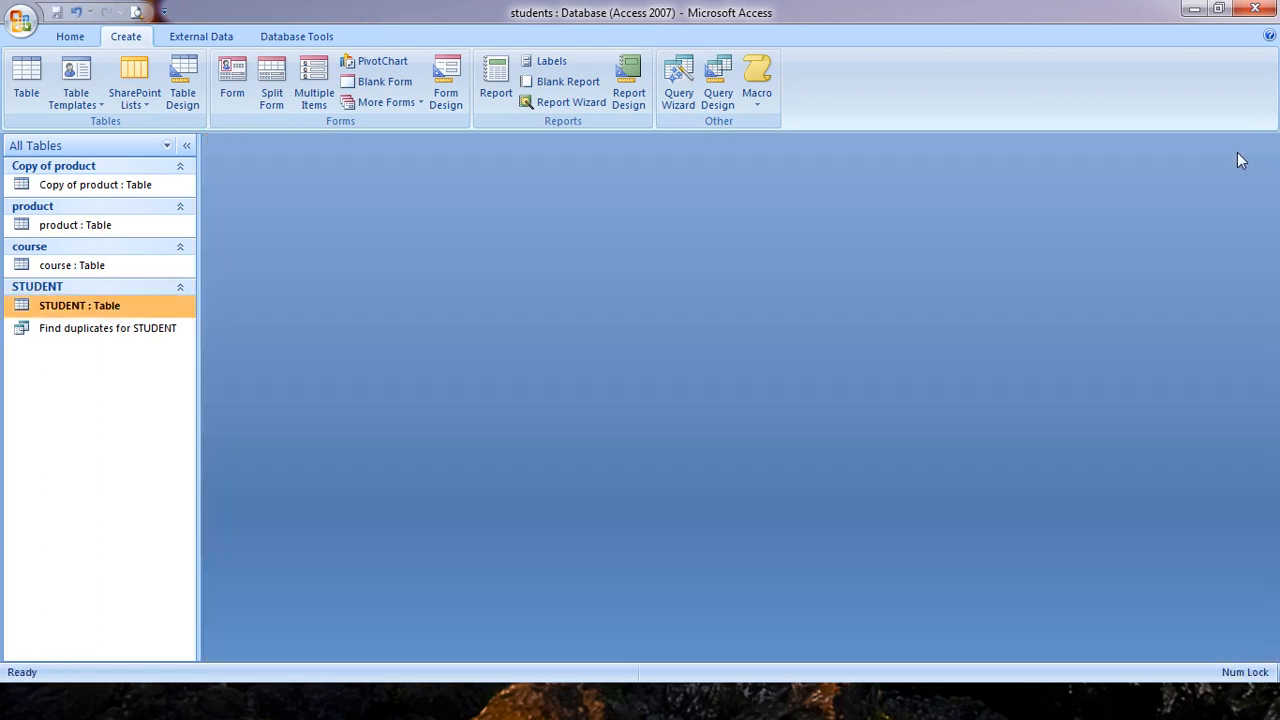
left_click(684, 108)
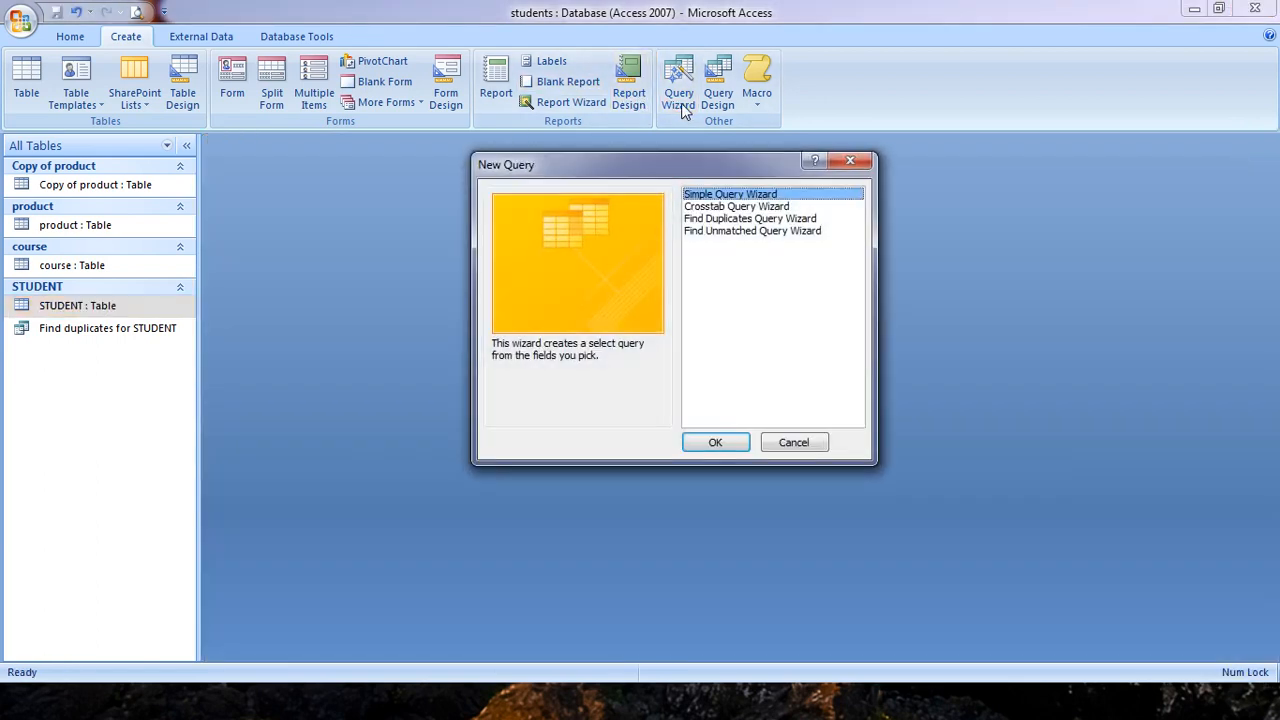
left_click(727, 233)
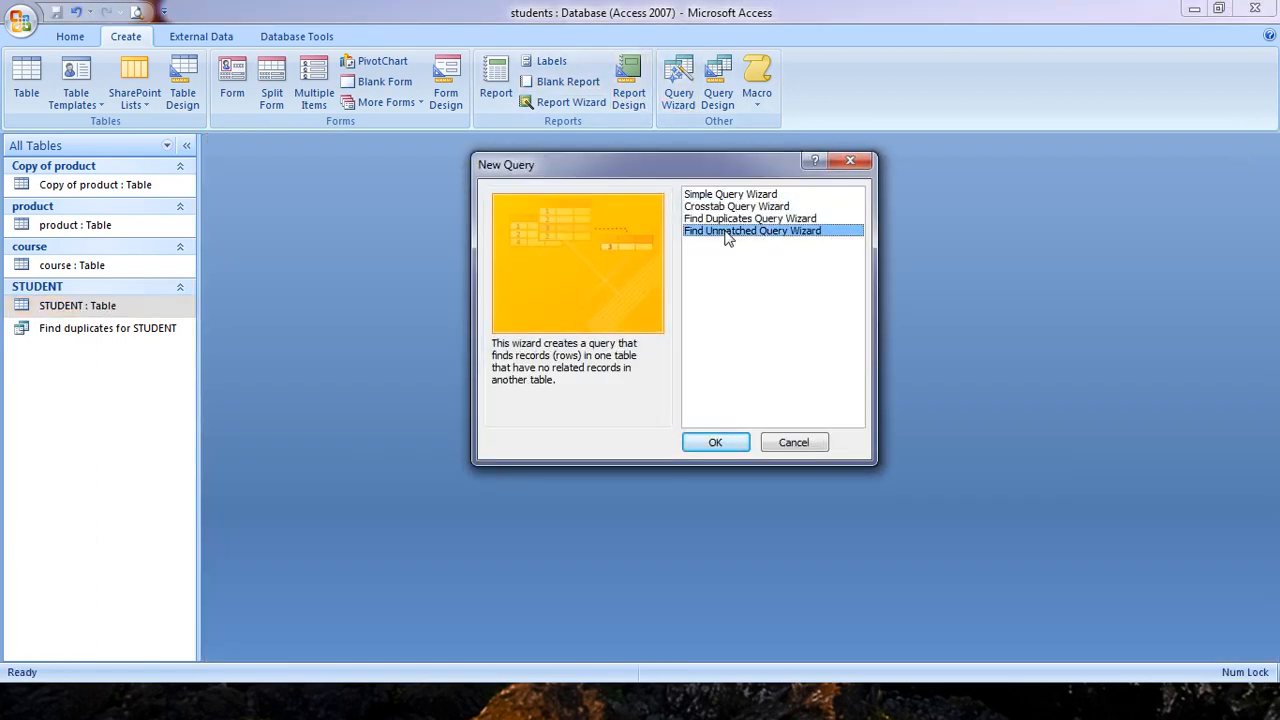
left_click(718, 446)
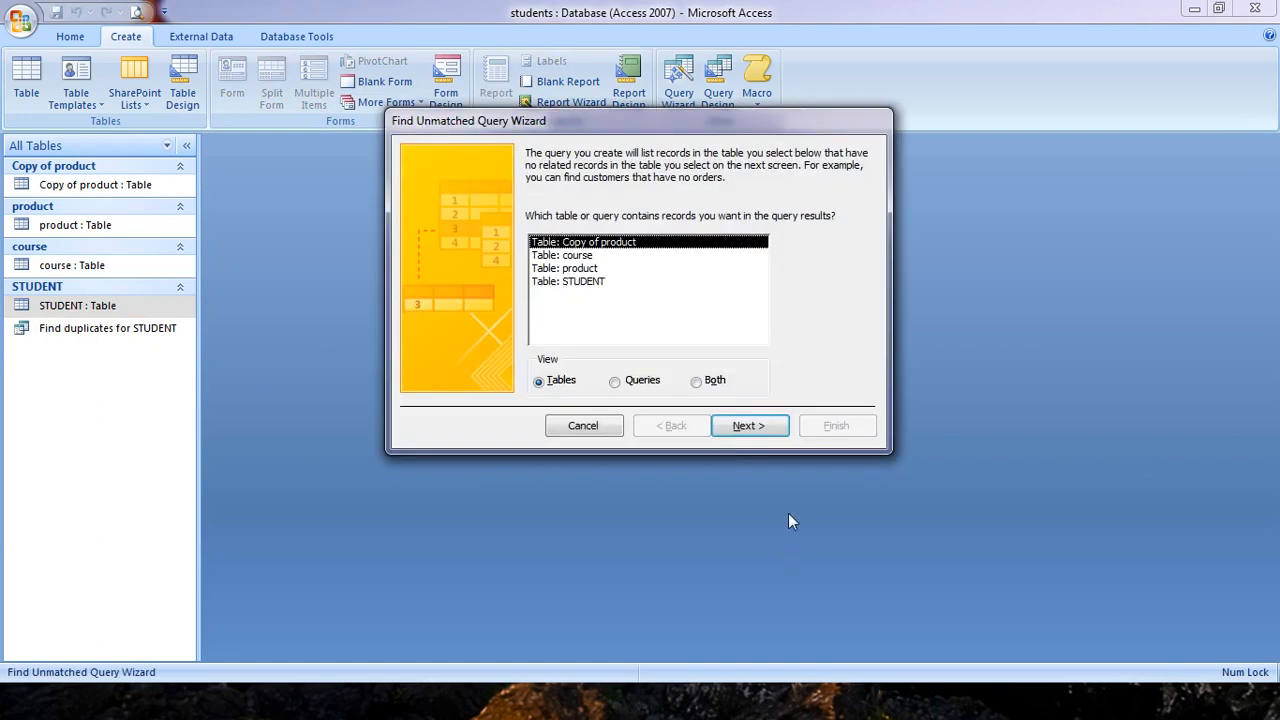
left_click(580, 427)
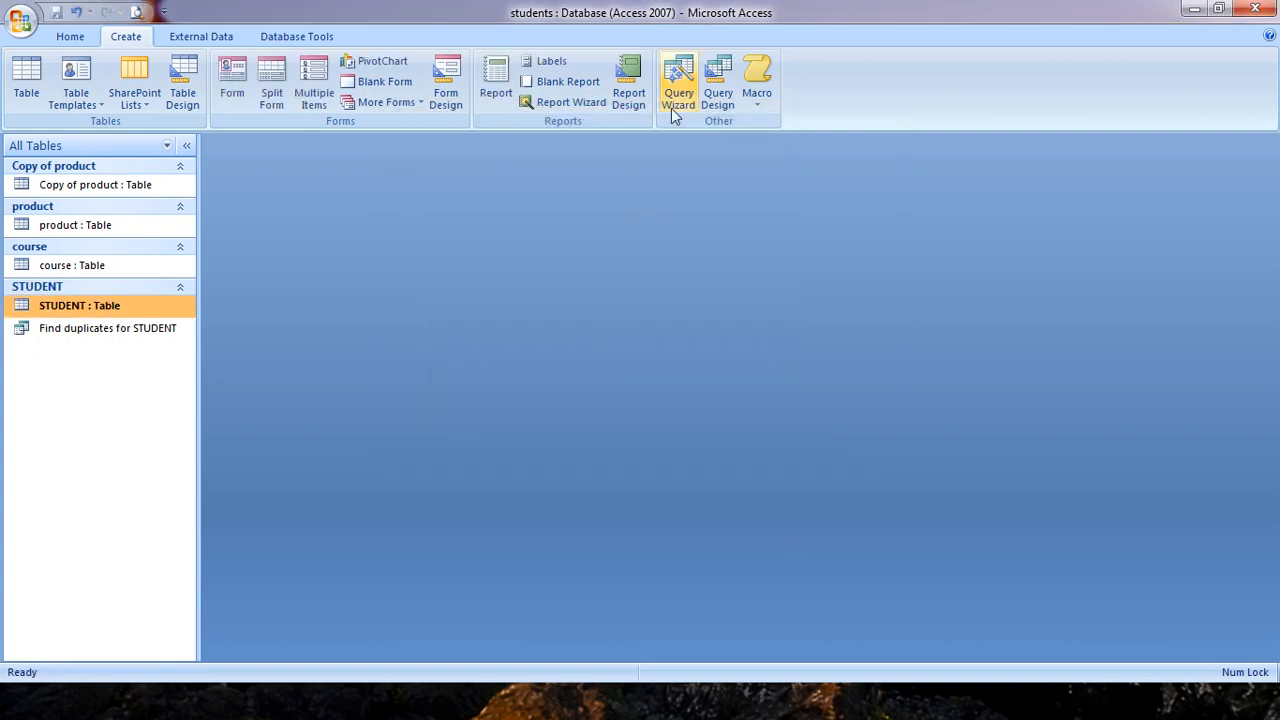
Compare the Find Duplicates and Find Unmatched query type descriptions, and start the Find Unmatched Query Wizard.
left_click(674, 97)
left_click(708, 231)
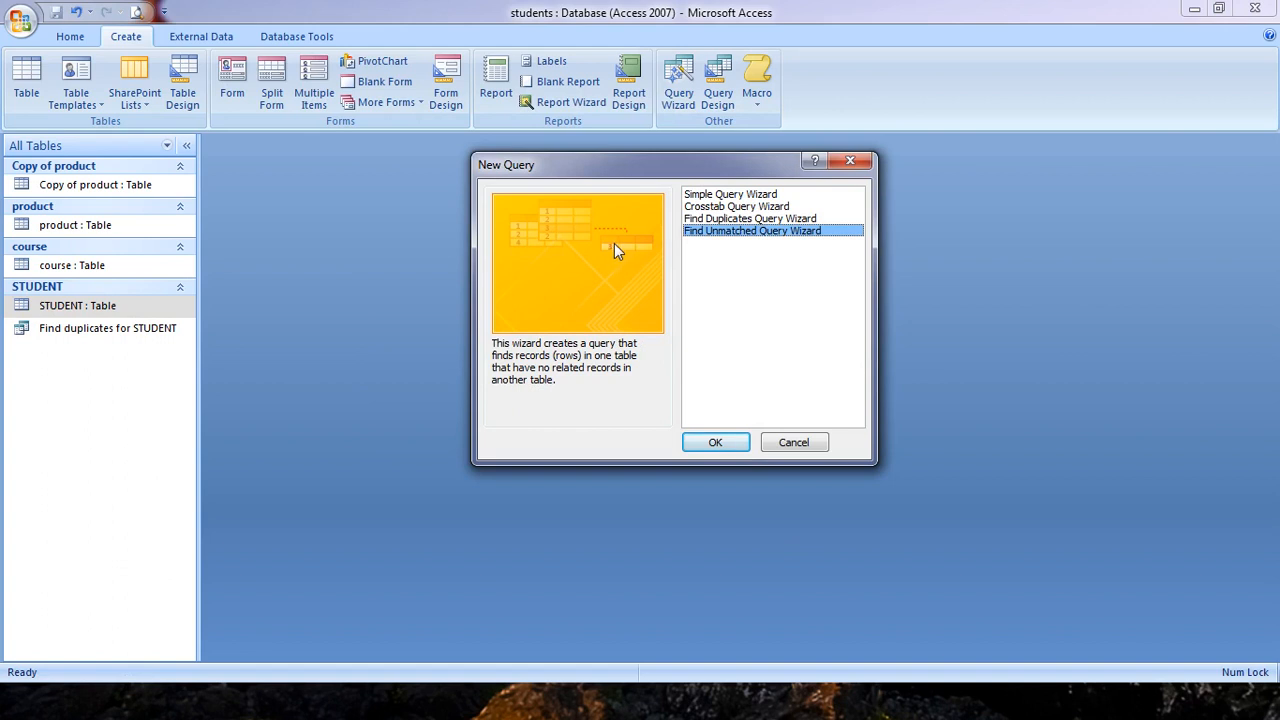
left_click(733, 219)
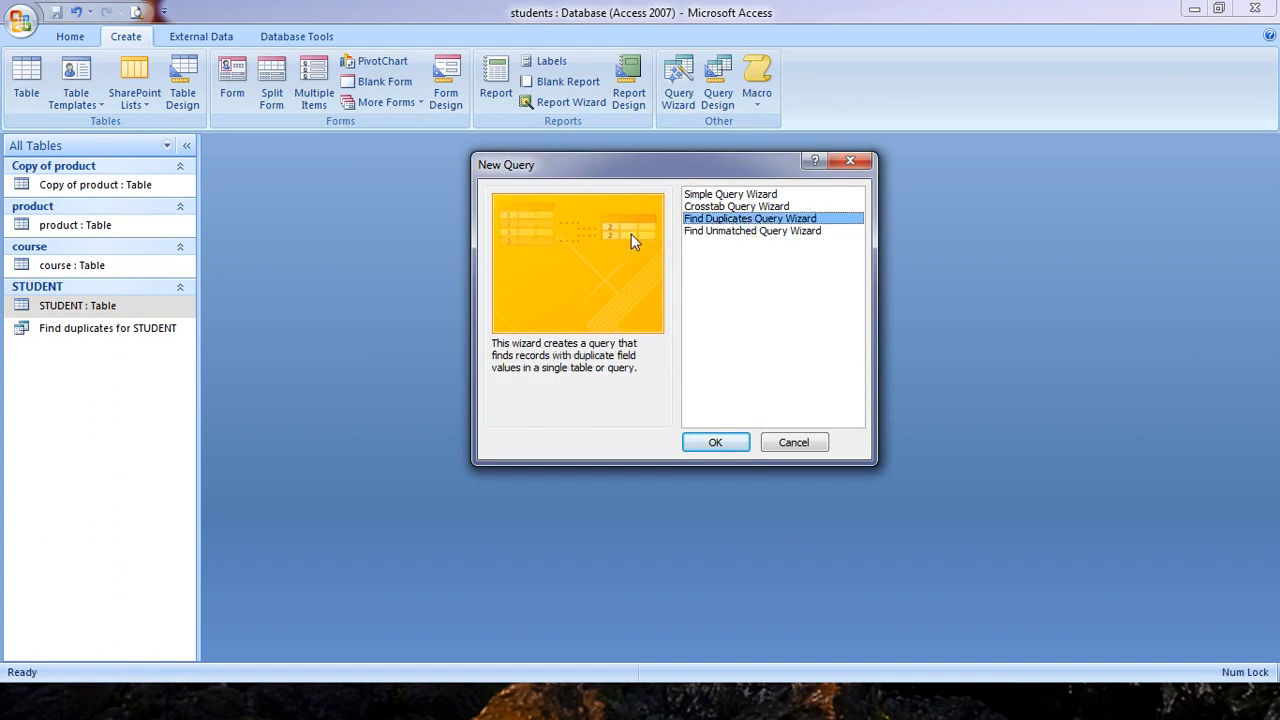
left_click(708, 231)
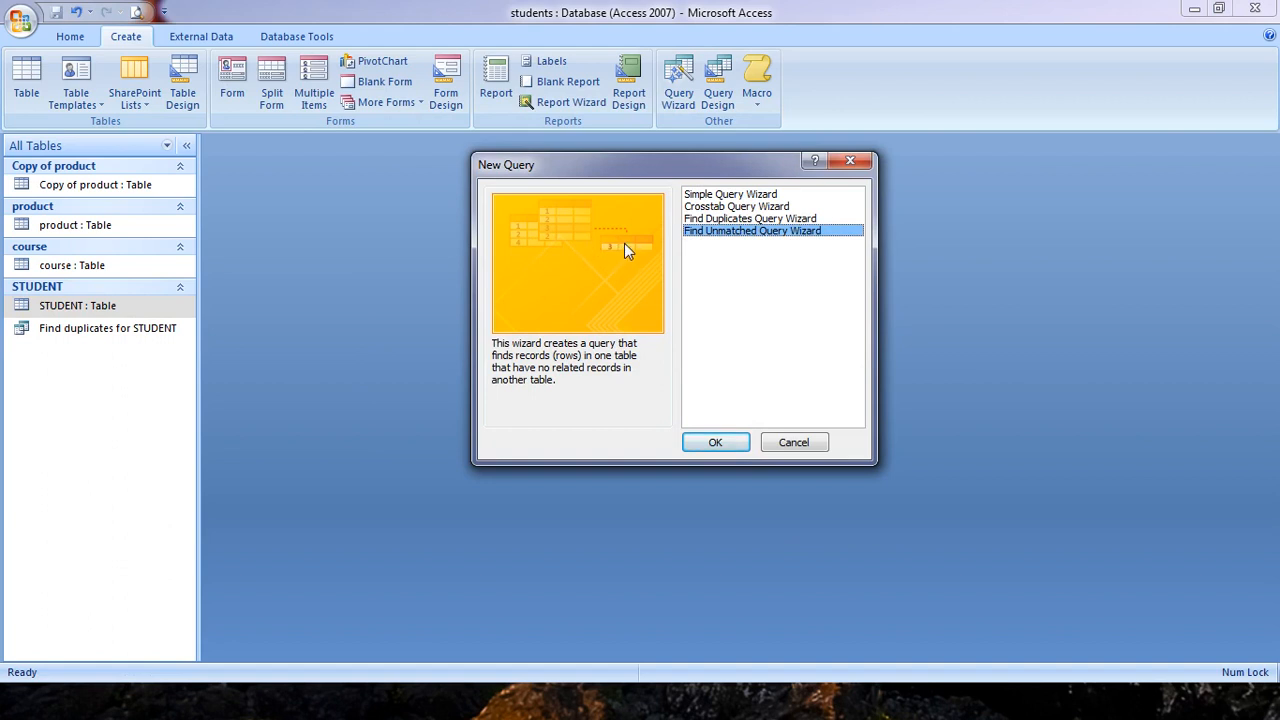
left_click(718, 220)
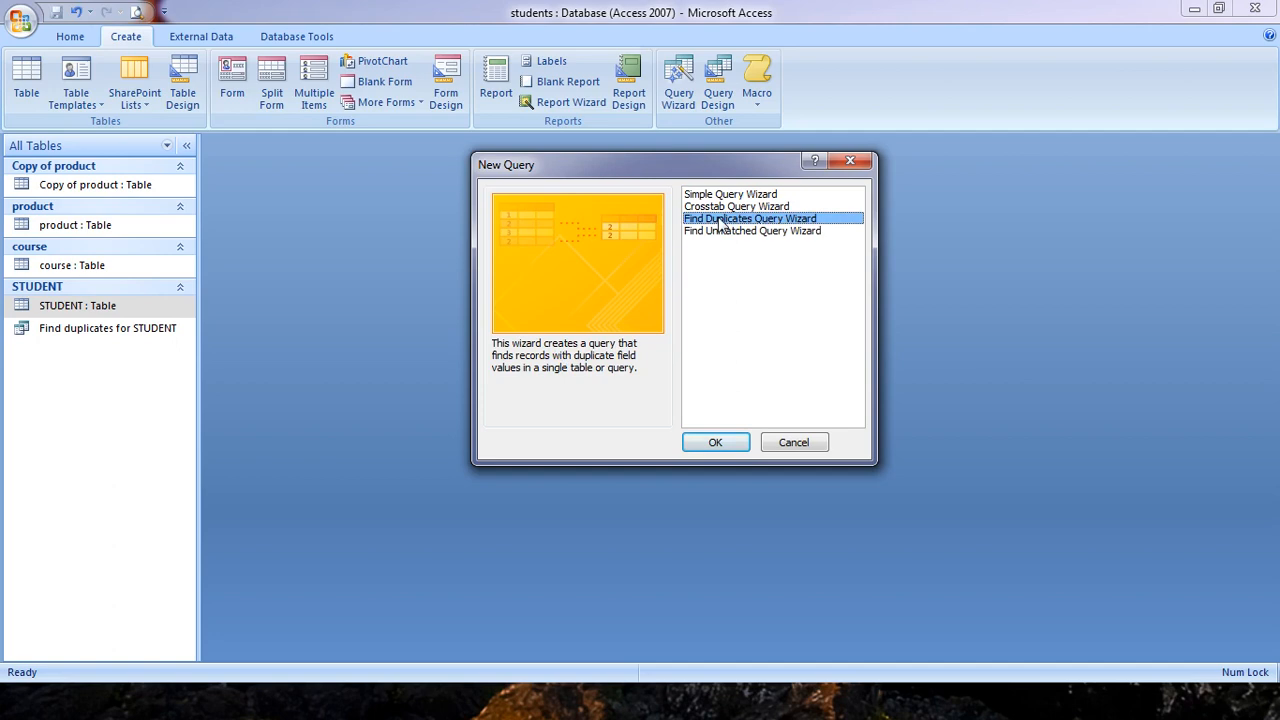
left_click(722, 231)
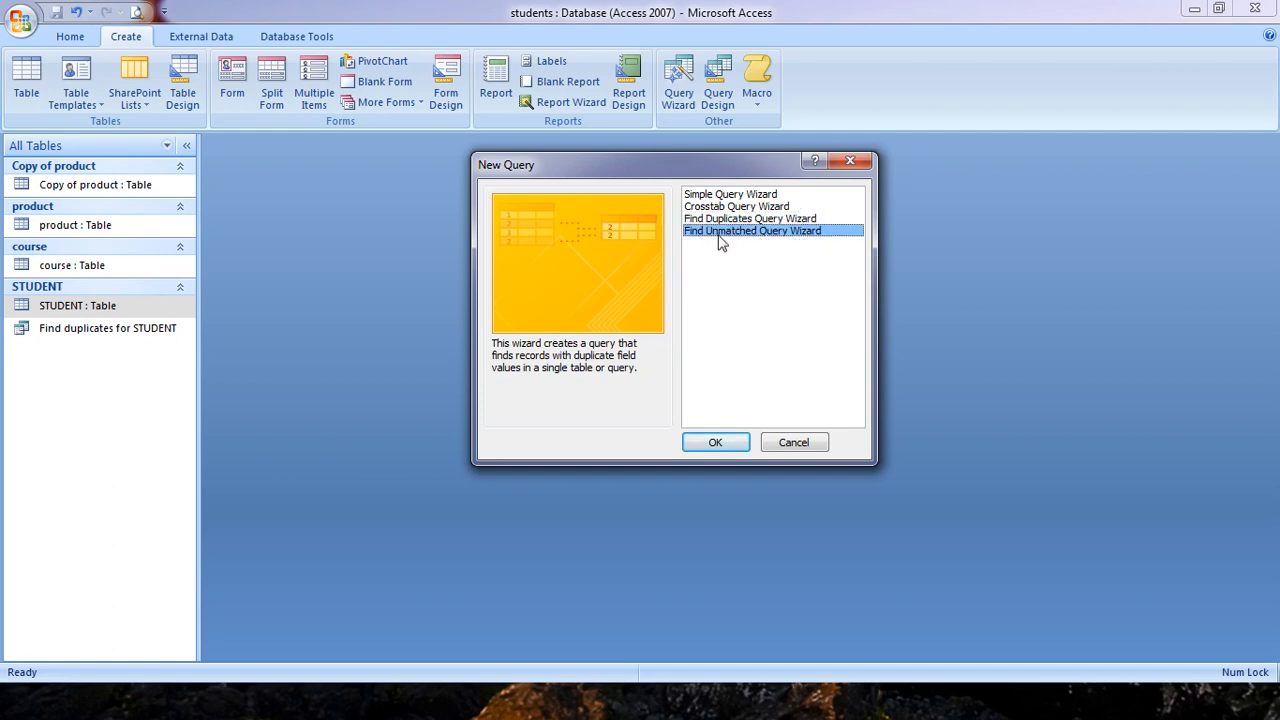
left_click(726, 441)
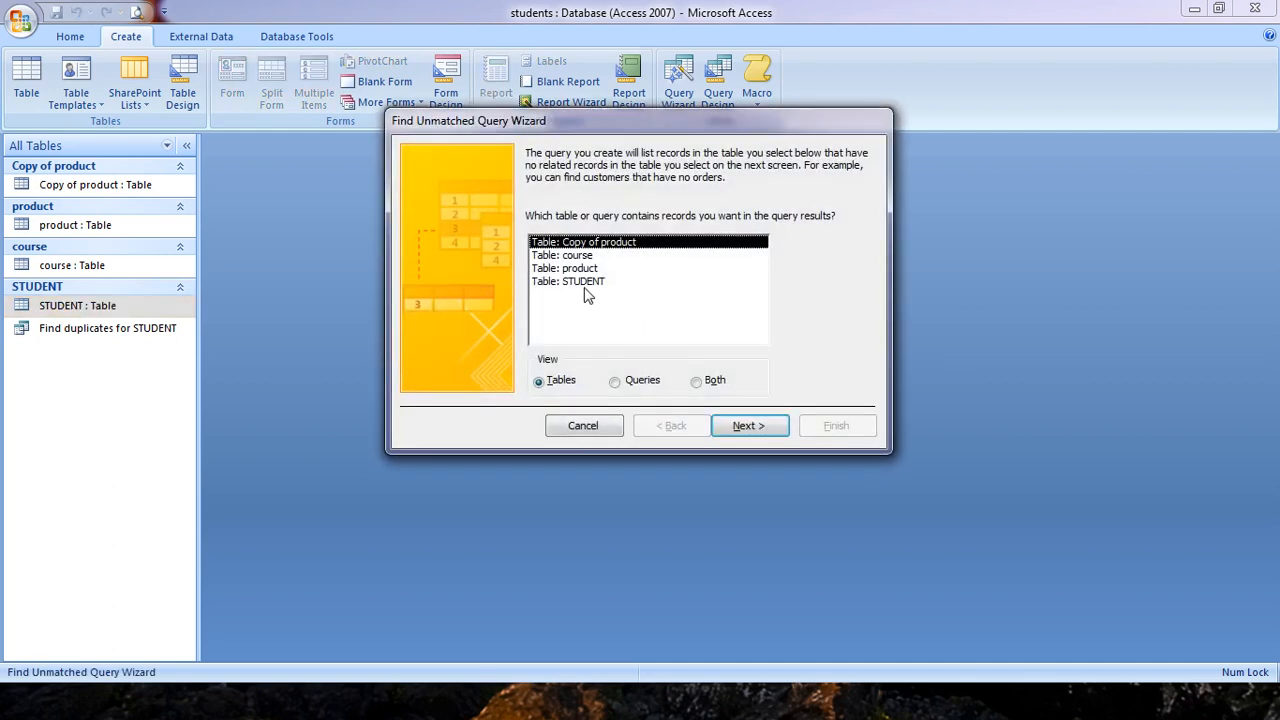
Choose STUDENT as the table whose records the query returns and course as the table with the related records.
left_click(586, 283)
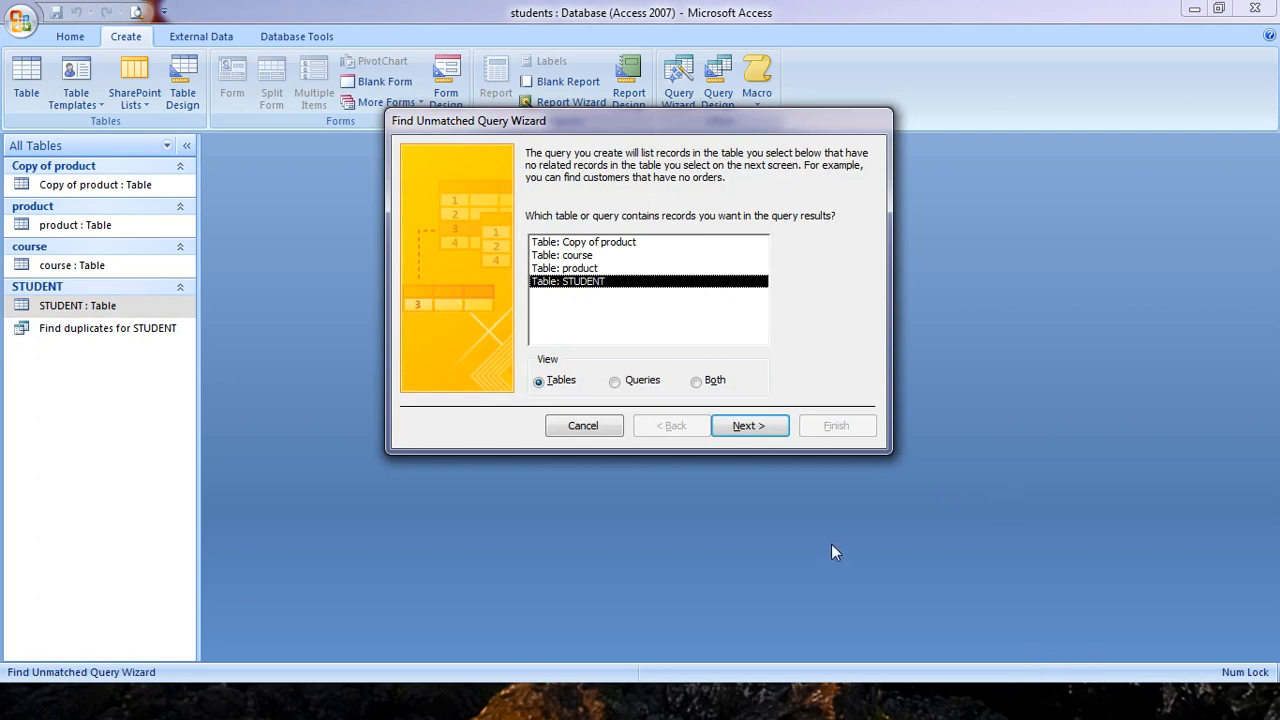
left_click(579, 257)
left_click(588, 284)
left_click(752, 430)
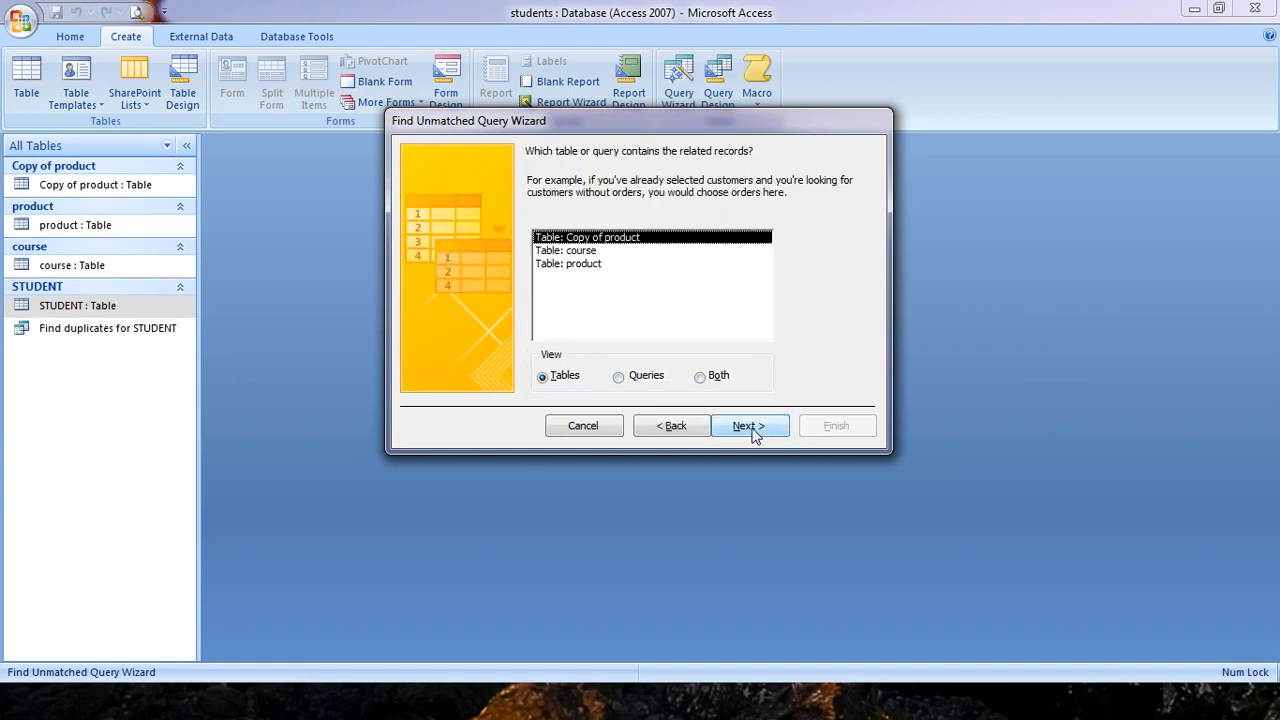
left_click(593, 251)
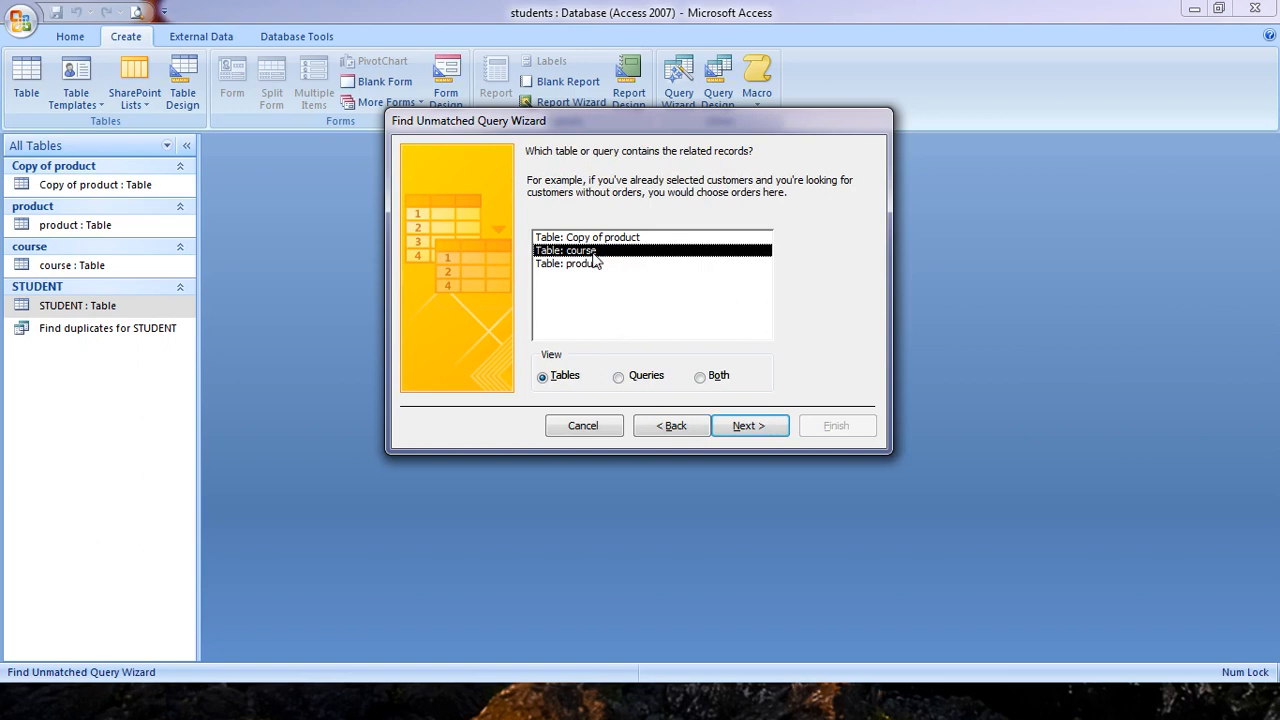
left_click(760, 430)
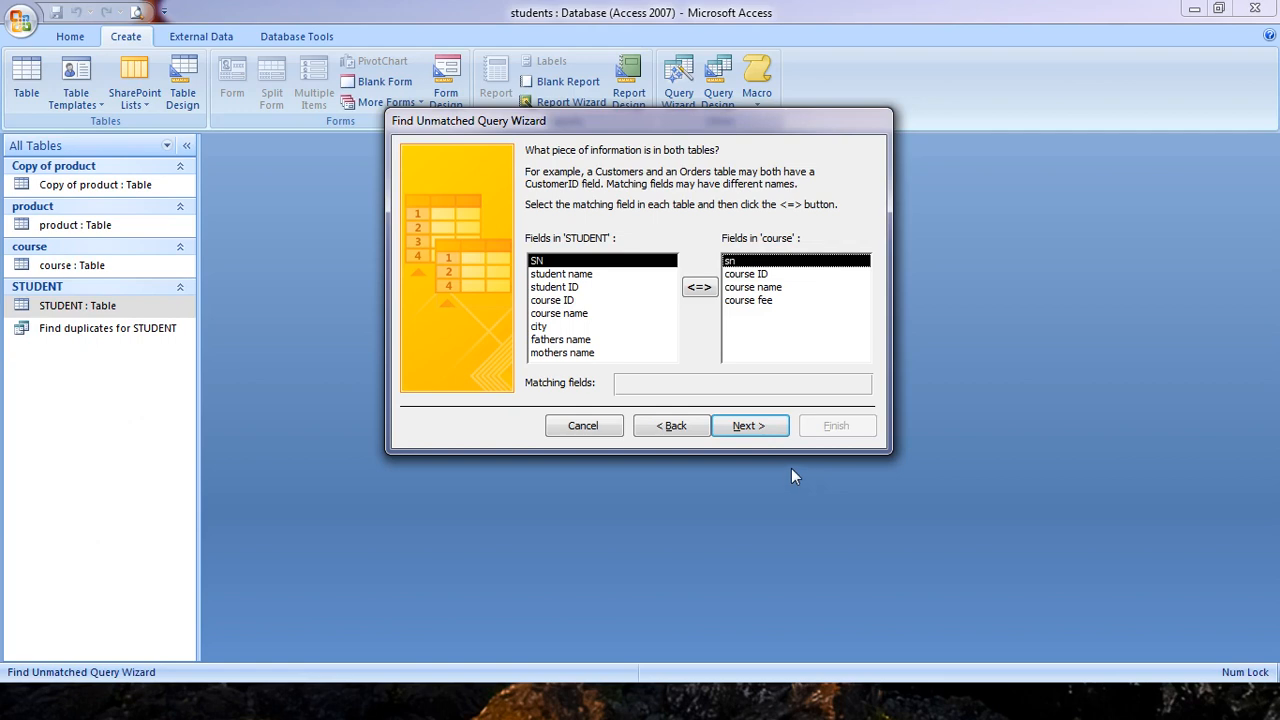
Match course name in STUDENT with course name in course, and continue to the result field selection.
left_click(576, 314)
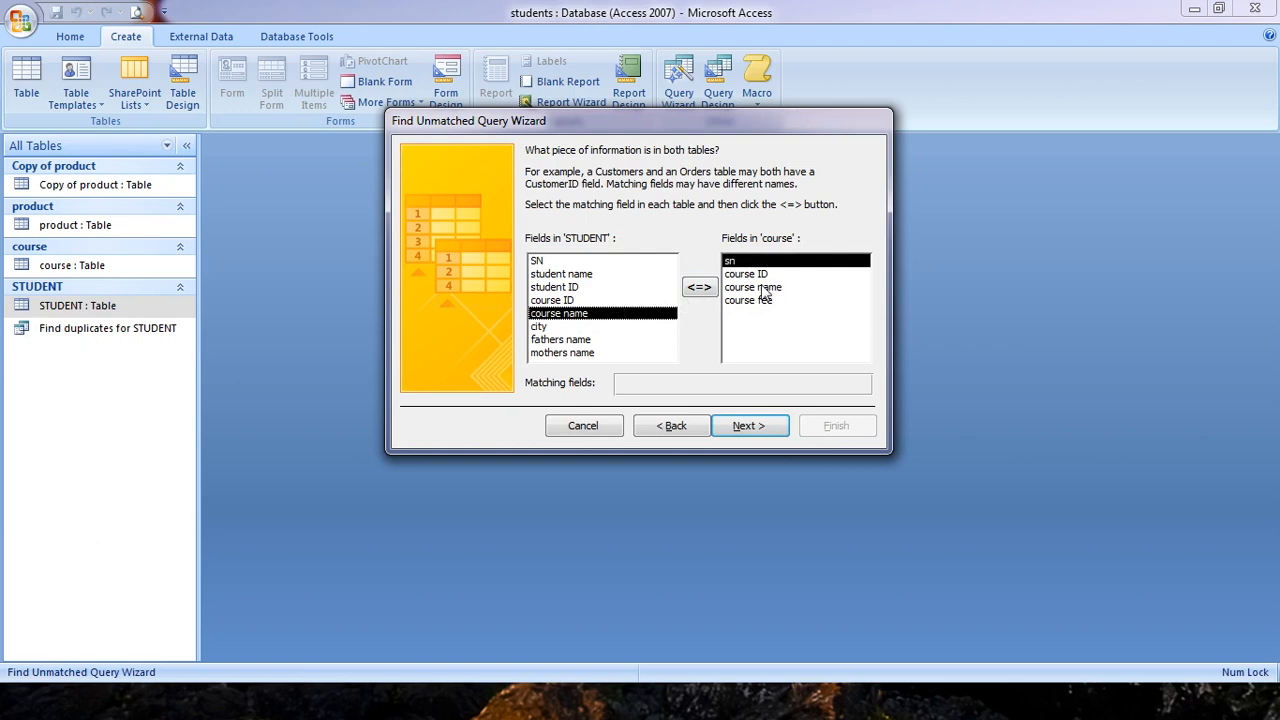
left_click(760, 287)
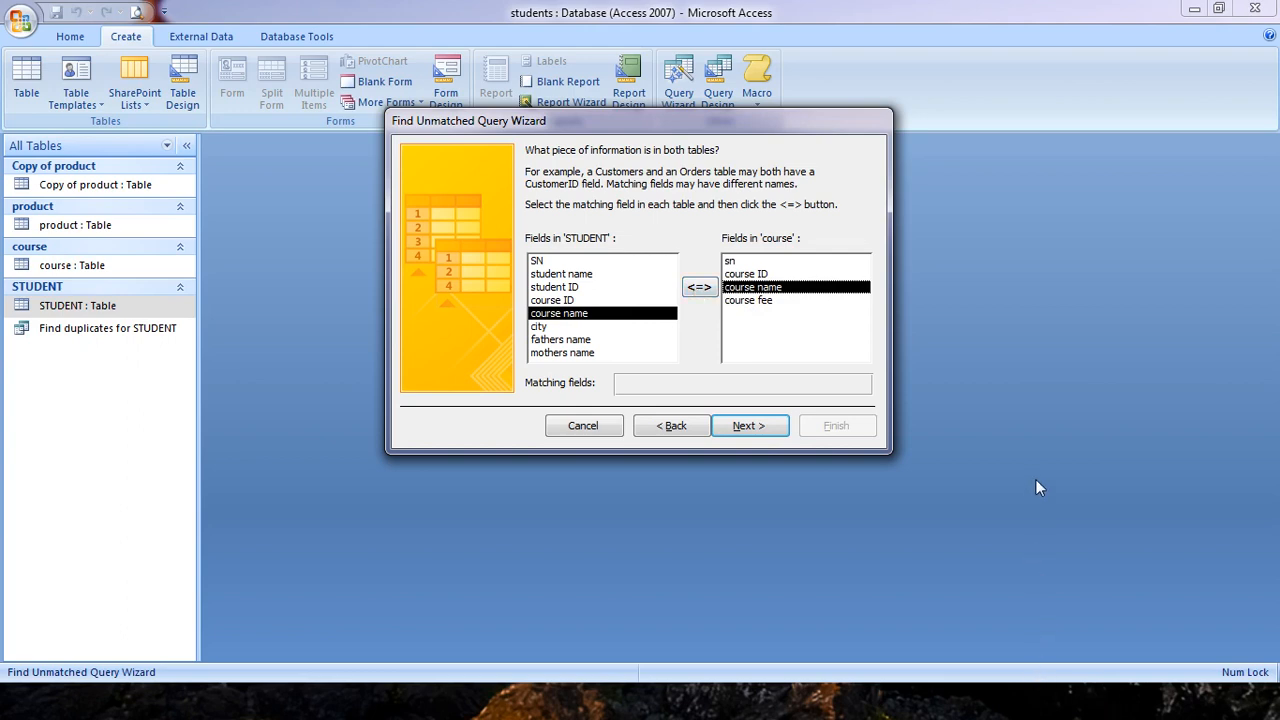
left_click(702, 288)
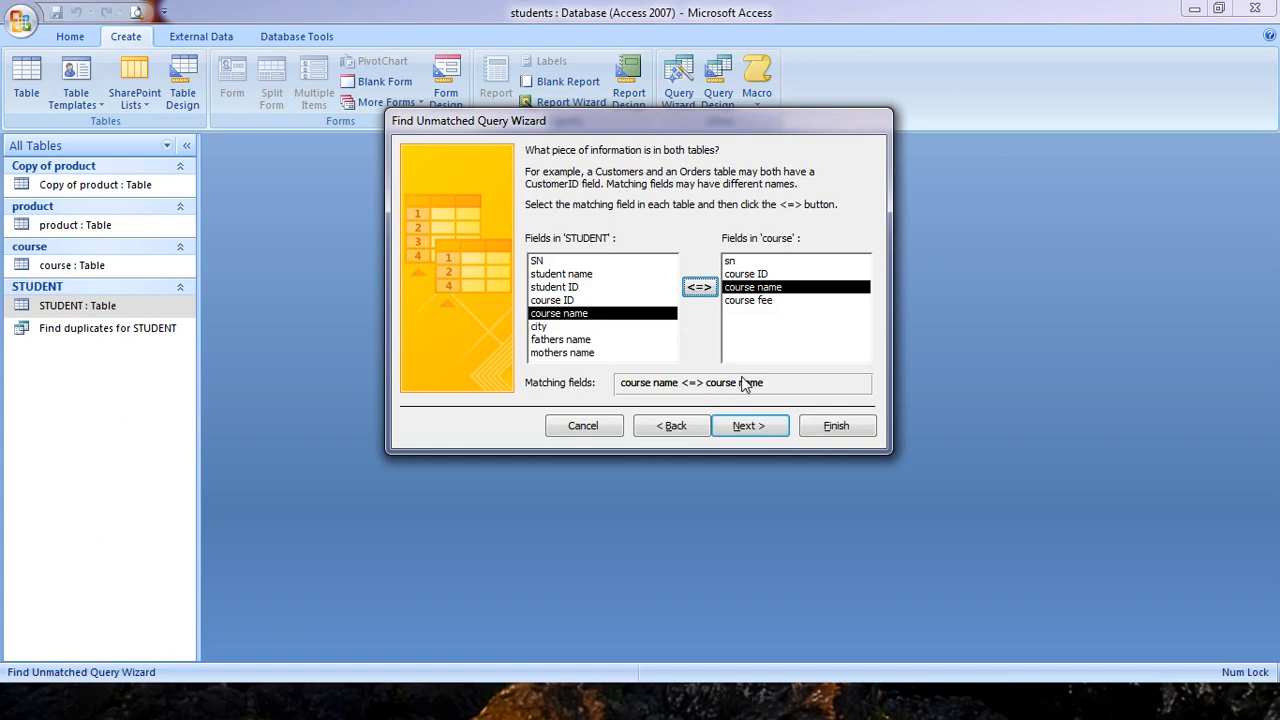
left_click(750, 426)
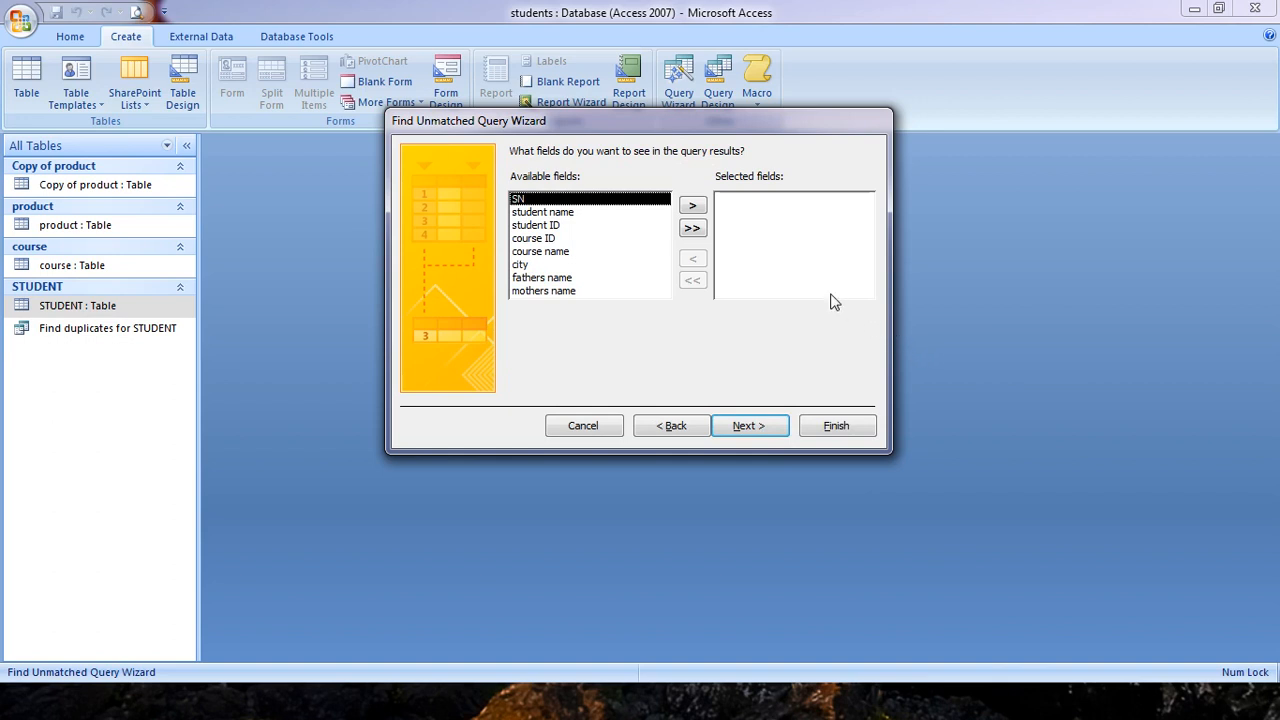
Include every STUDENT field except course name in the unmatched query results.
left_click(692, 230)
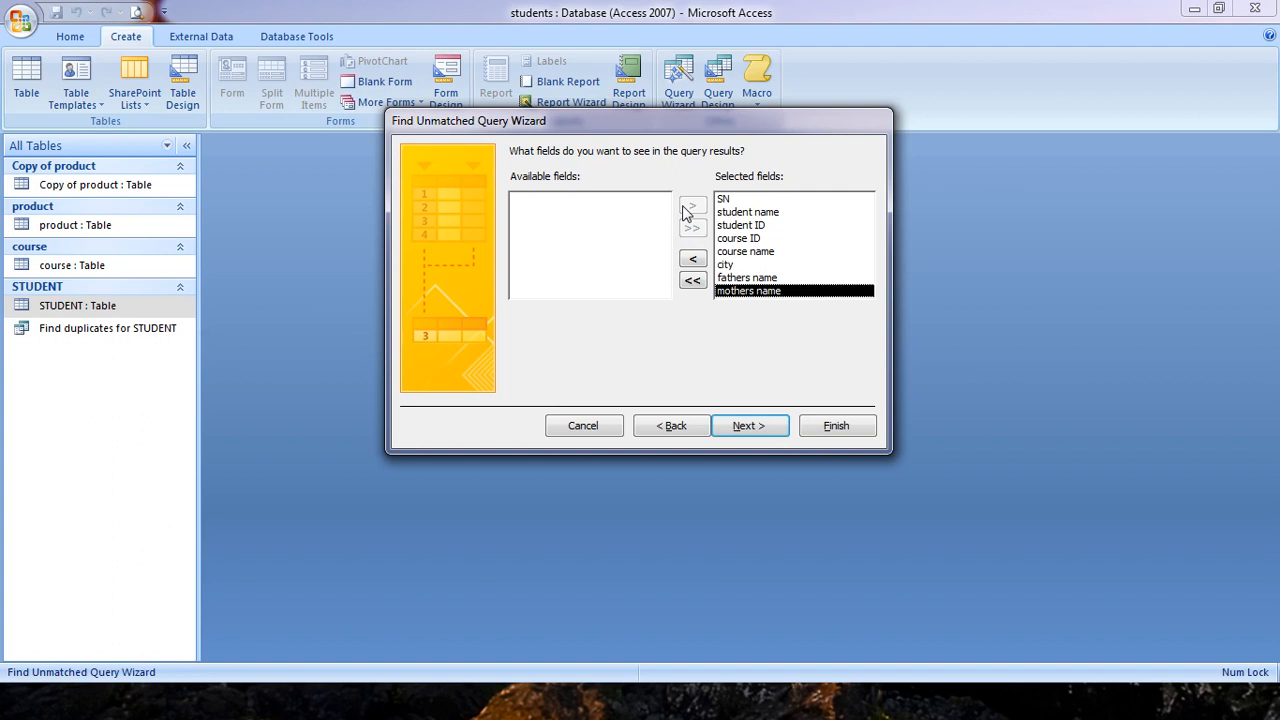
left_click(752, 252)
left_click(691, 262)
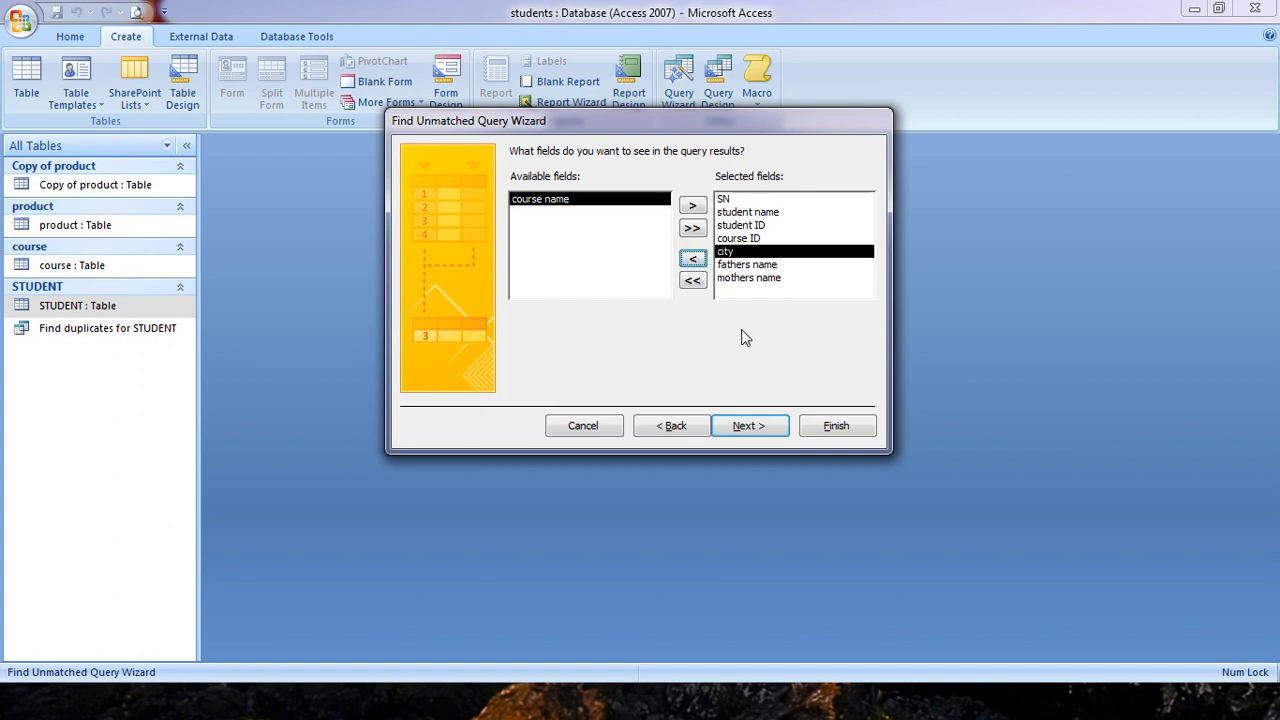
Finish the query as STUDENT Without Matching course with the option to view the results, and close its datasheet.
left_click(749, 426)
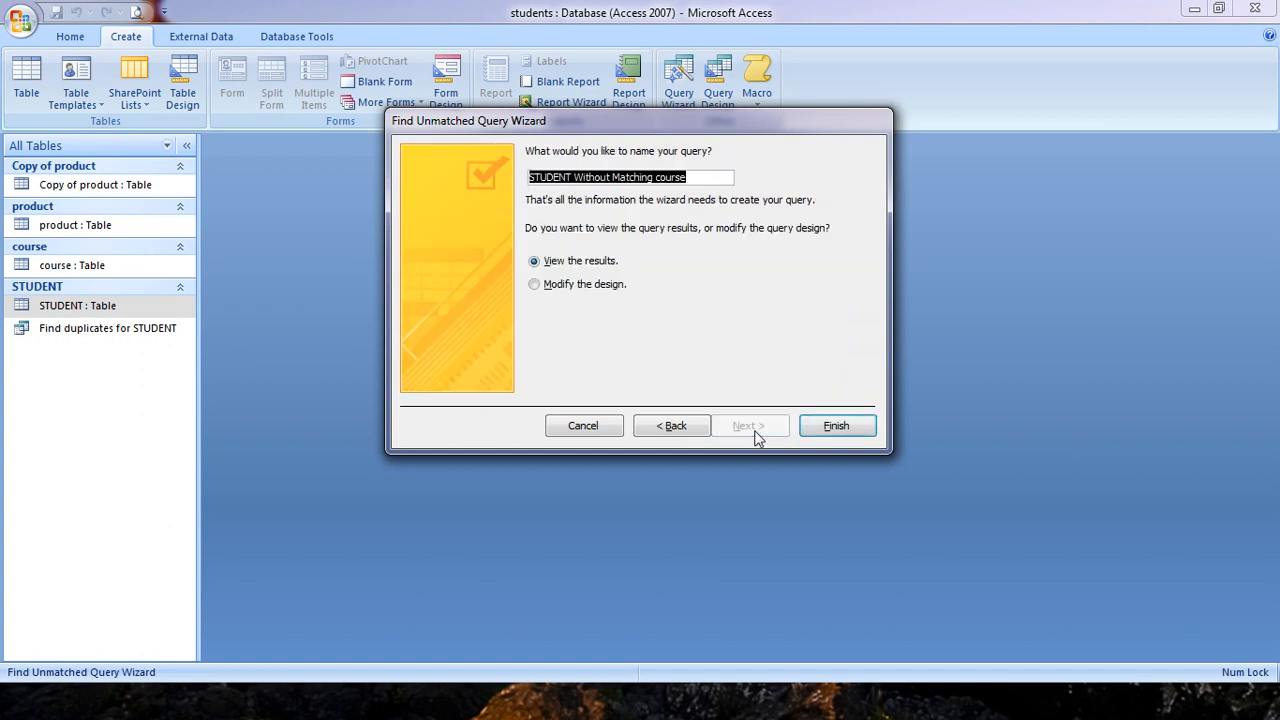
left_click(718, 181)
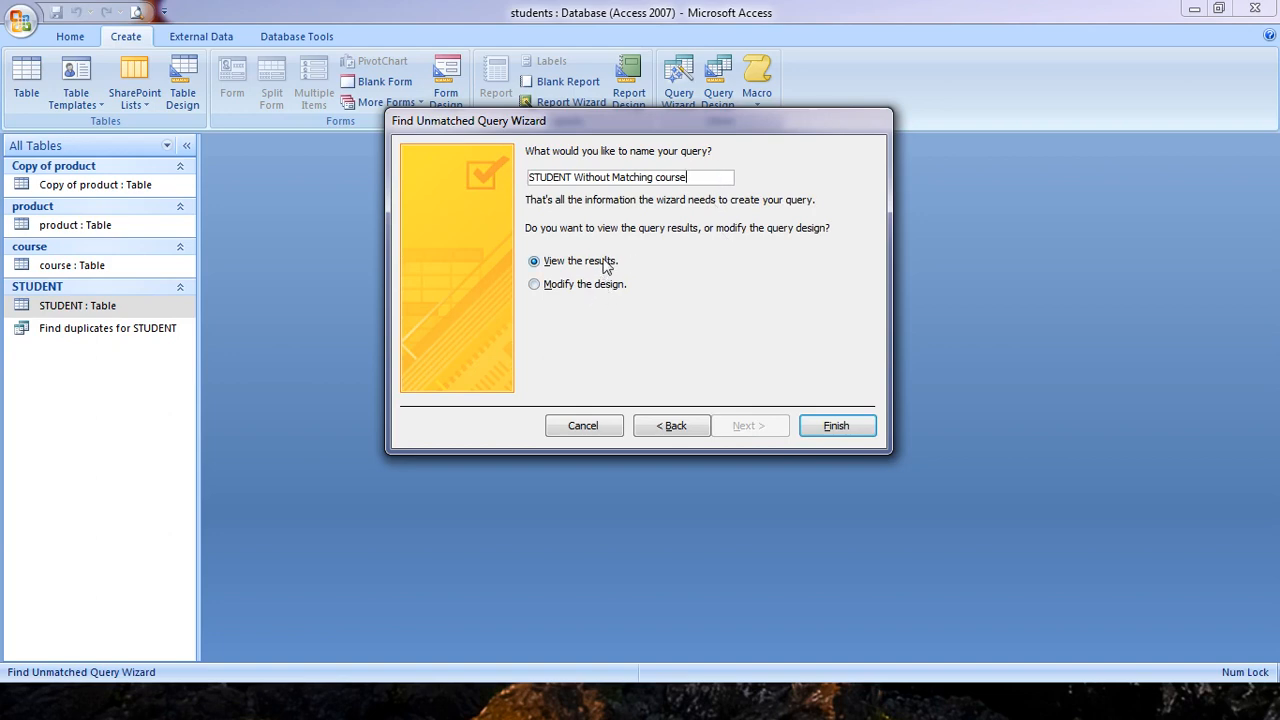
left_click(829, 424)
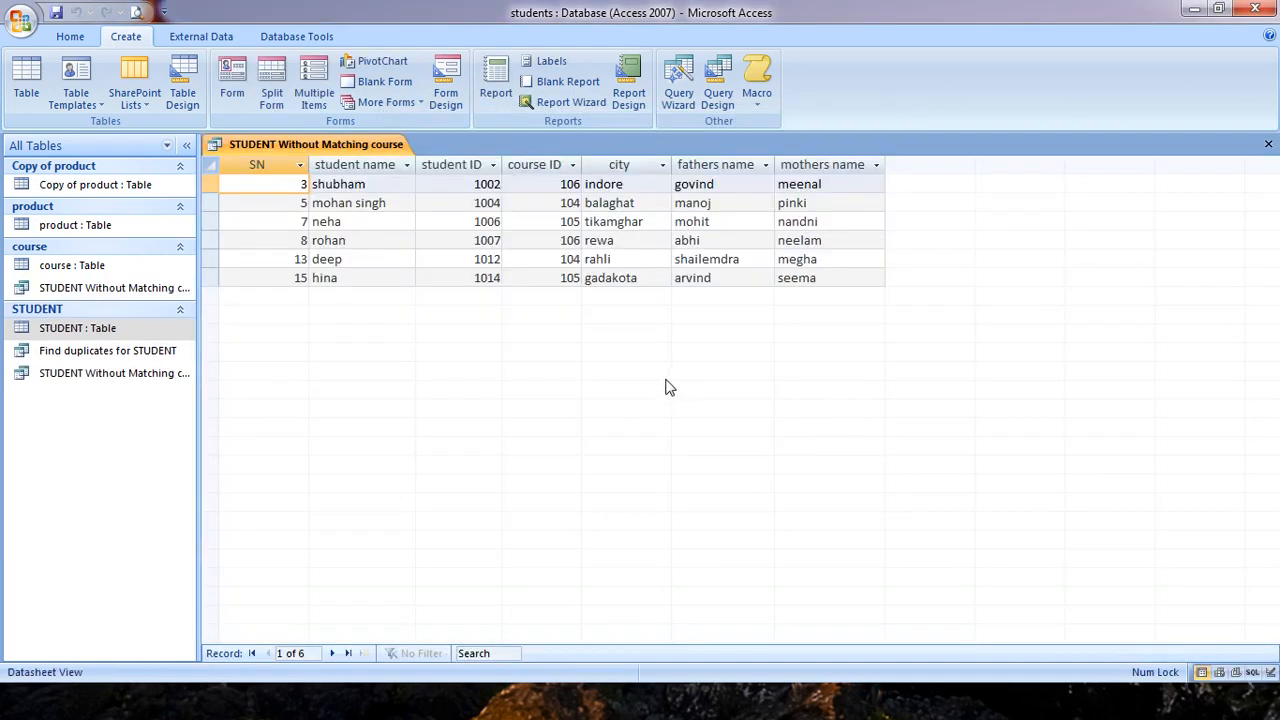
right_click(357, 147)
left_click(417, 222)
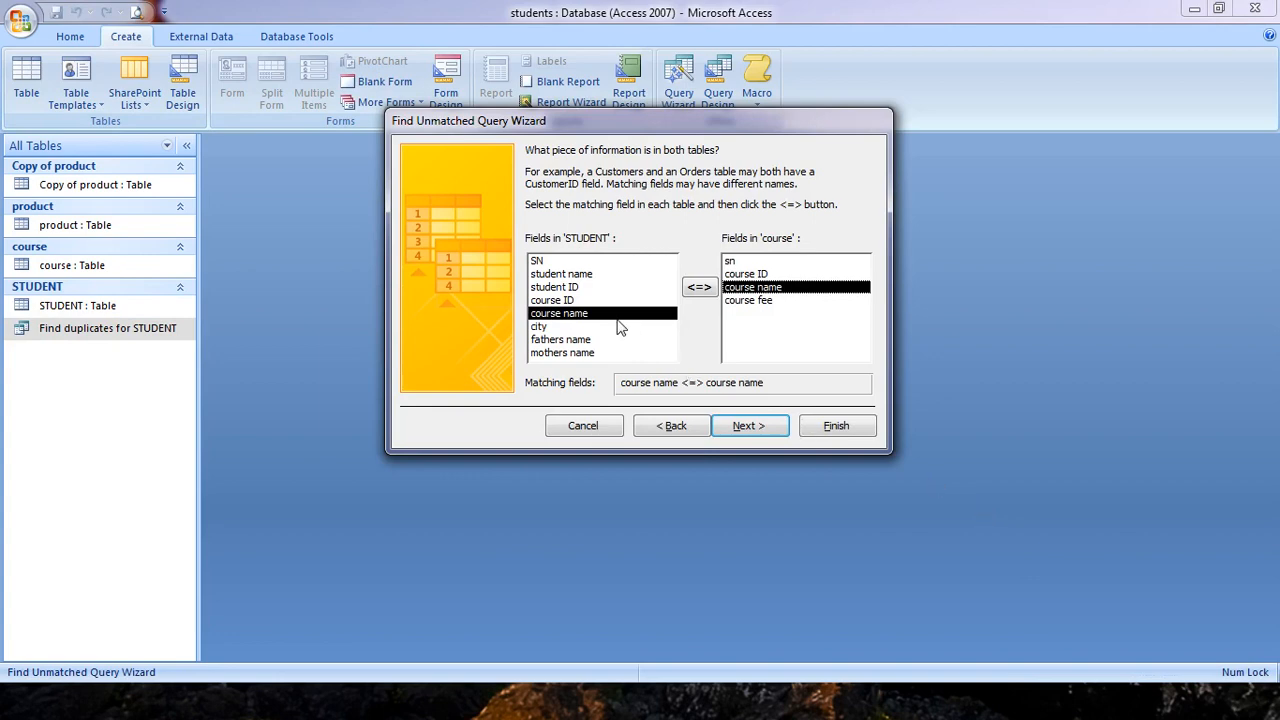
Include all STUDENT fields, course name among them, and finish the query as STUDENT Without Matching course with its results shown.
left_click(752, 430)
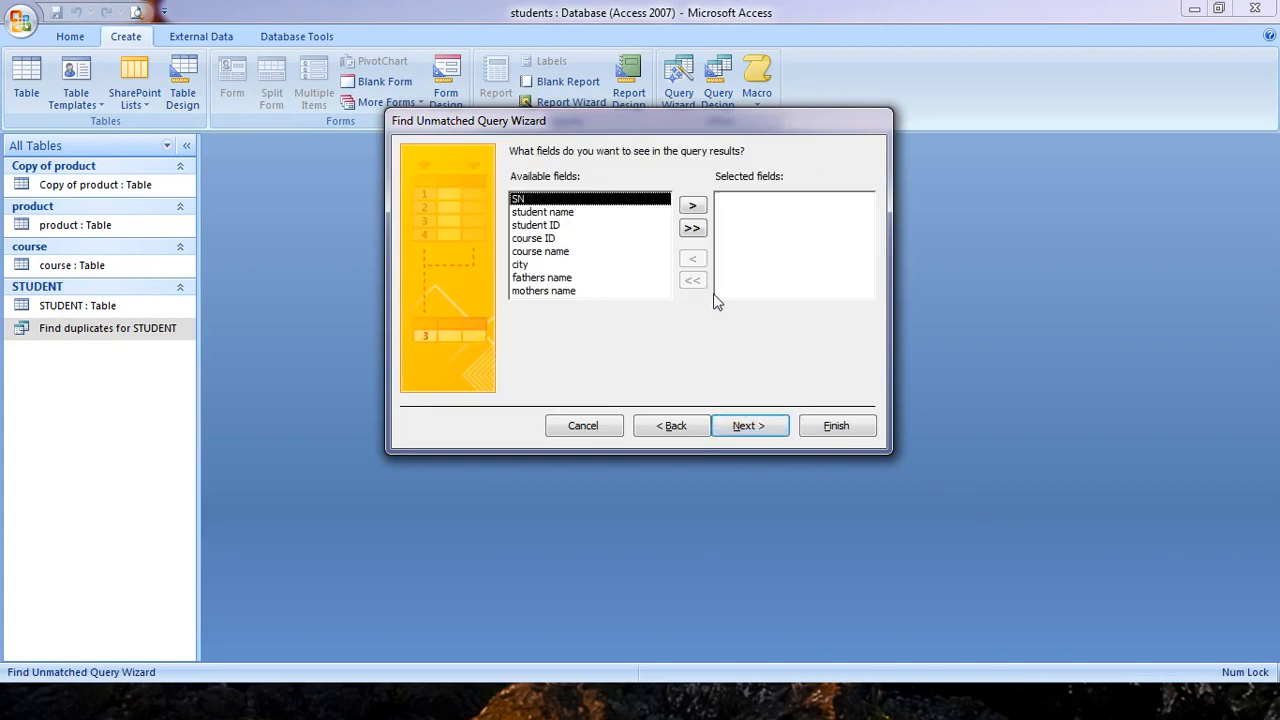
left_click(695, 230)
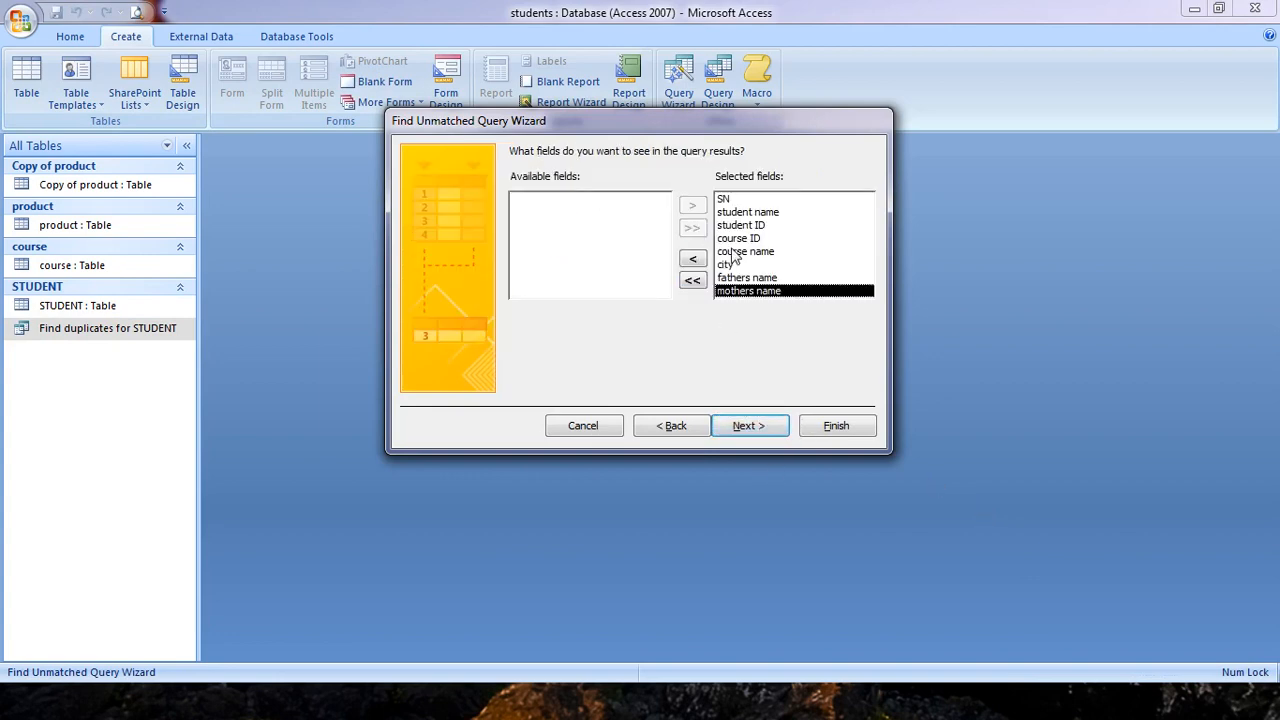
left_click(724, 252)
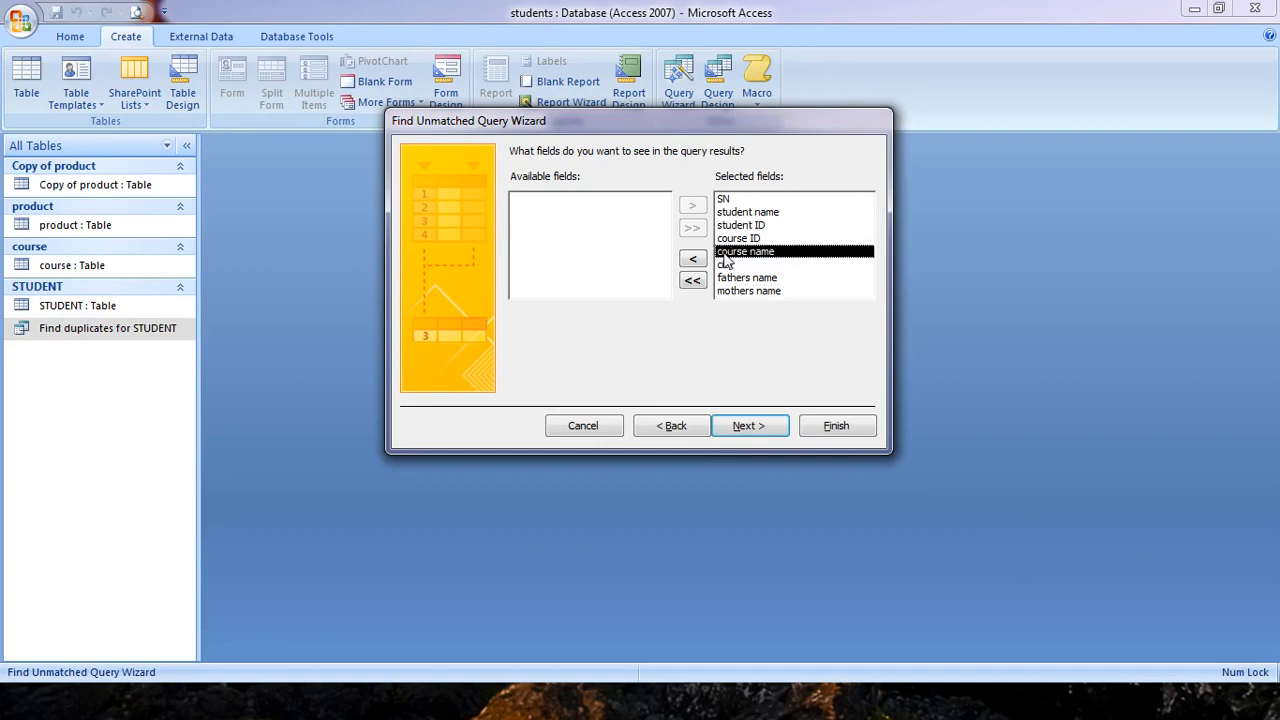
left_click(764, 430)
left_click(834, 427)
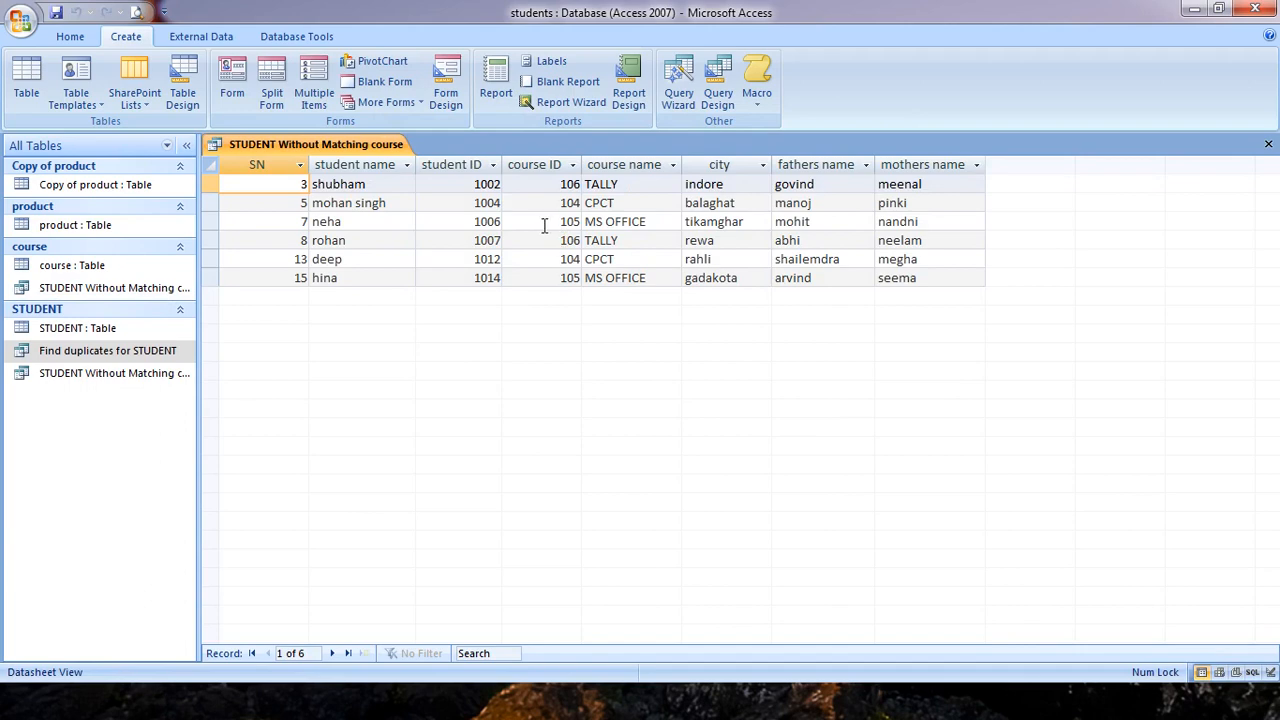
Open the STUDENT and course tables and review each course name listed in course.
double_click(100, 329)
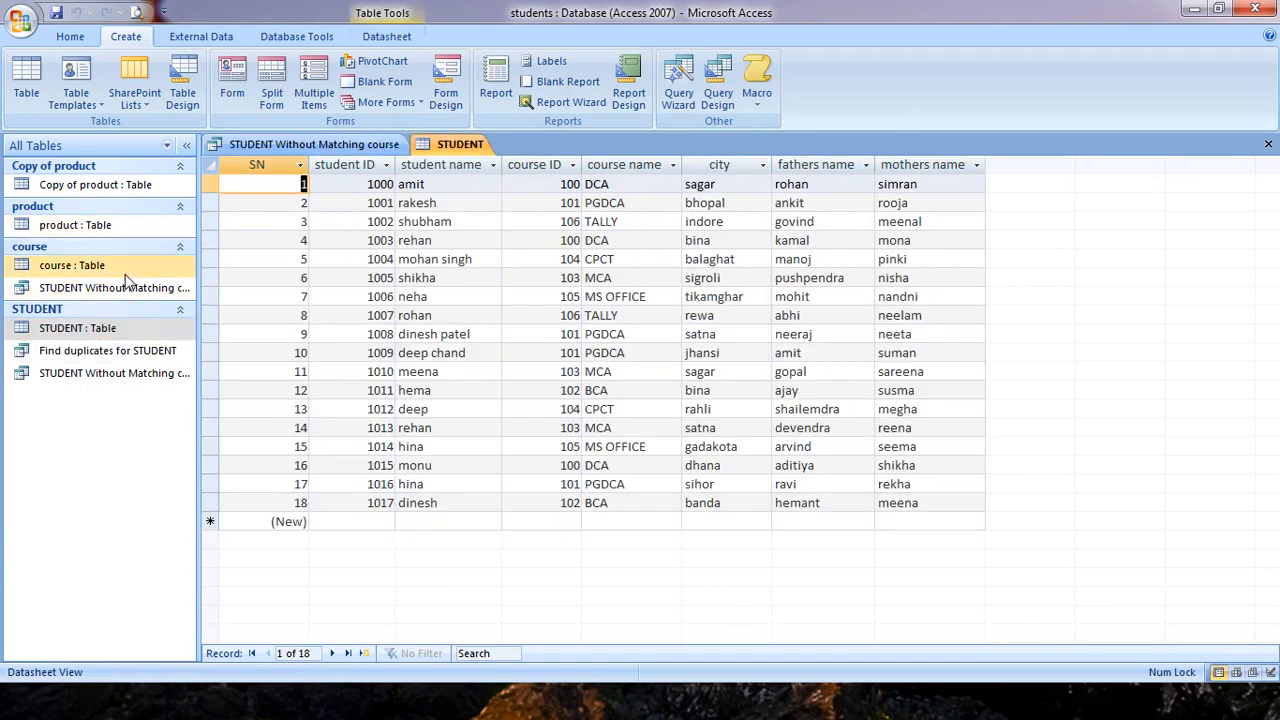
double_click(90, 267)
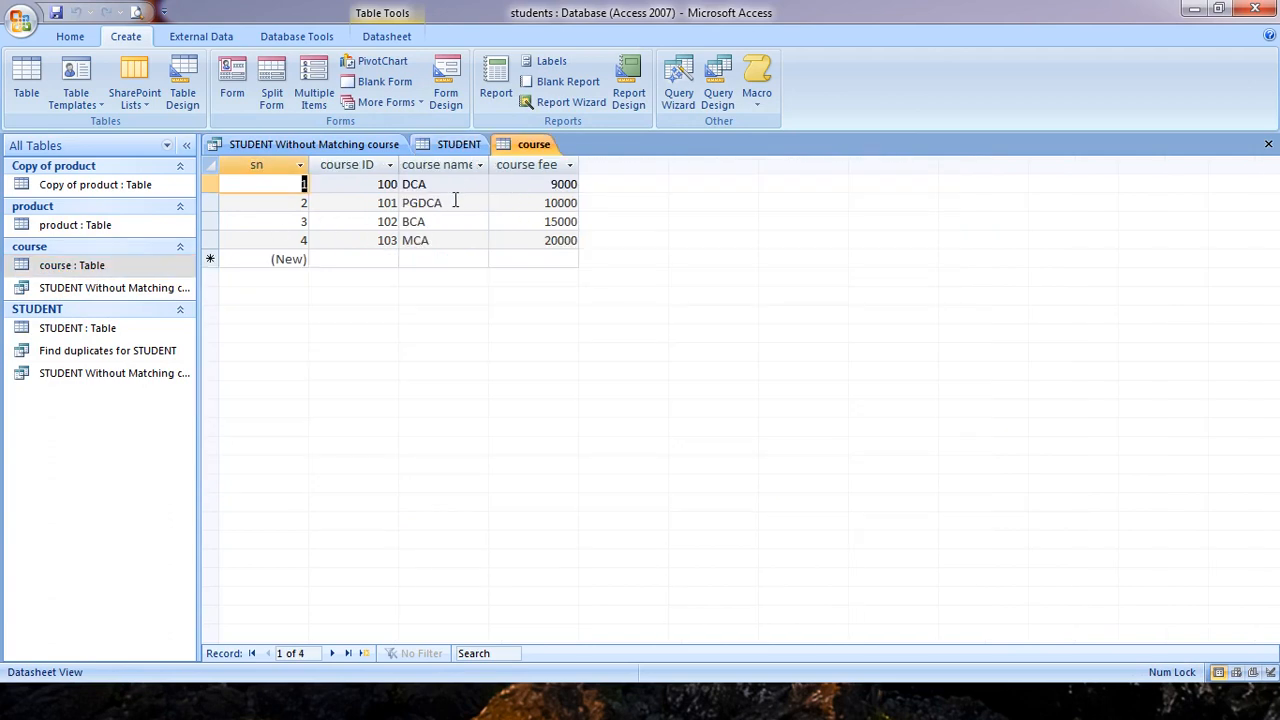
left_click(456, 240)
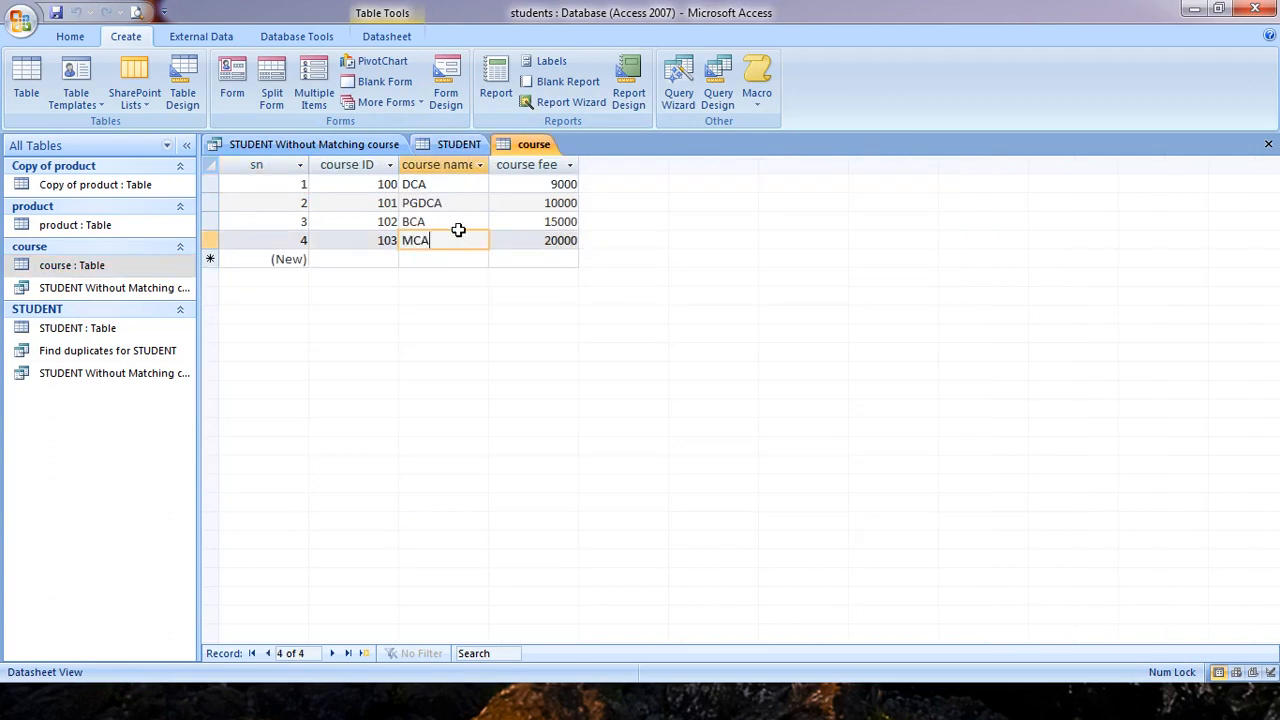
left_click(458, 222)
left_click(463, 203)
left_click(466, 186)
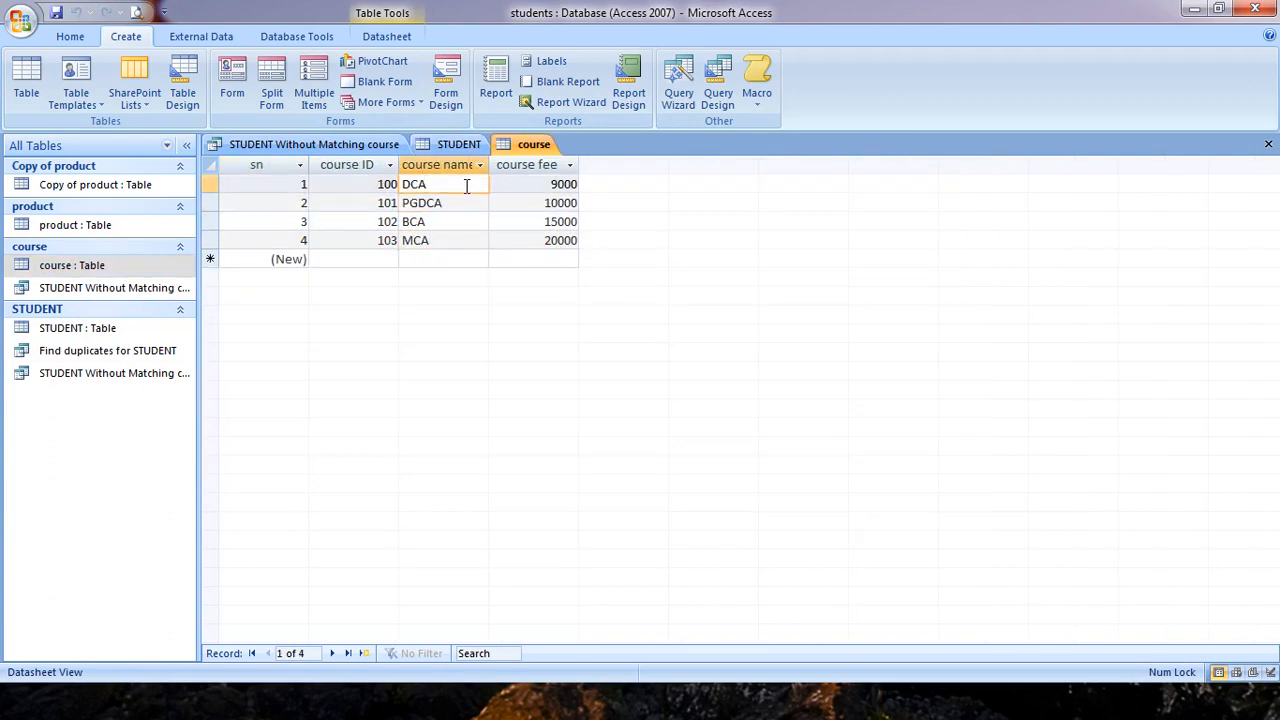
left_click(464, 205)
left_click(464, 220)
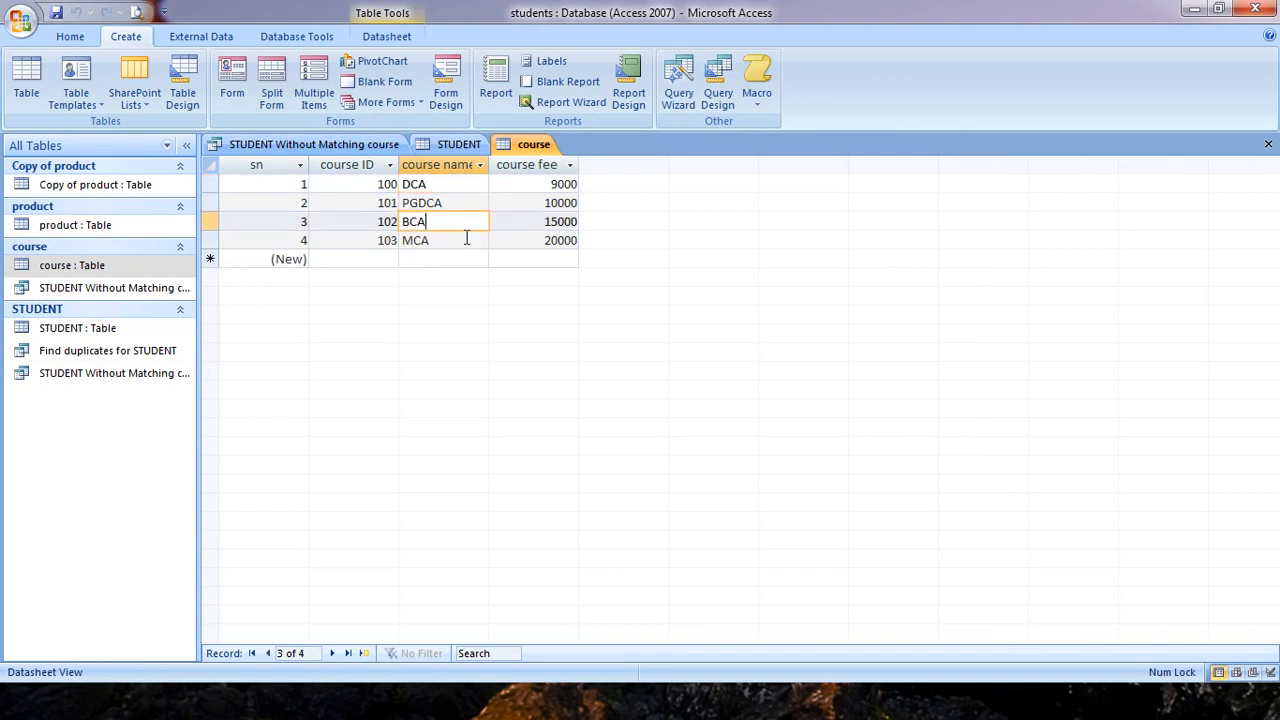
left_click(457, 241)
Compare the STUDENT Without Matching course results with the records in the STUDENT and course tables.
left_click(370, 144)
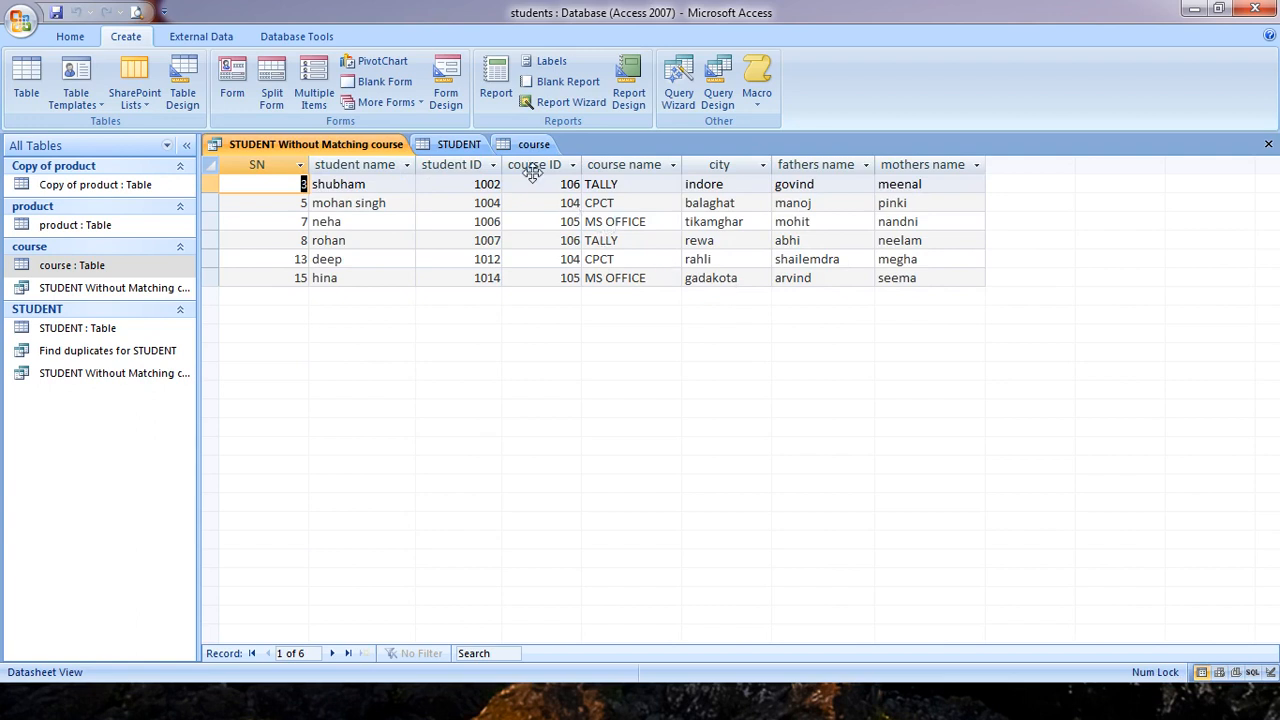
left_click(462, 146)
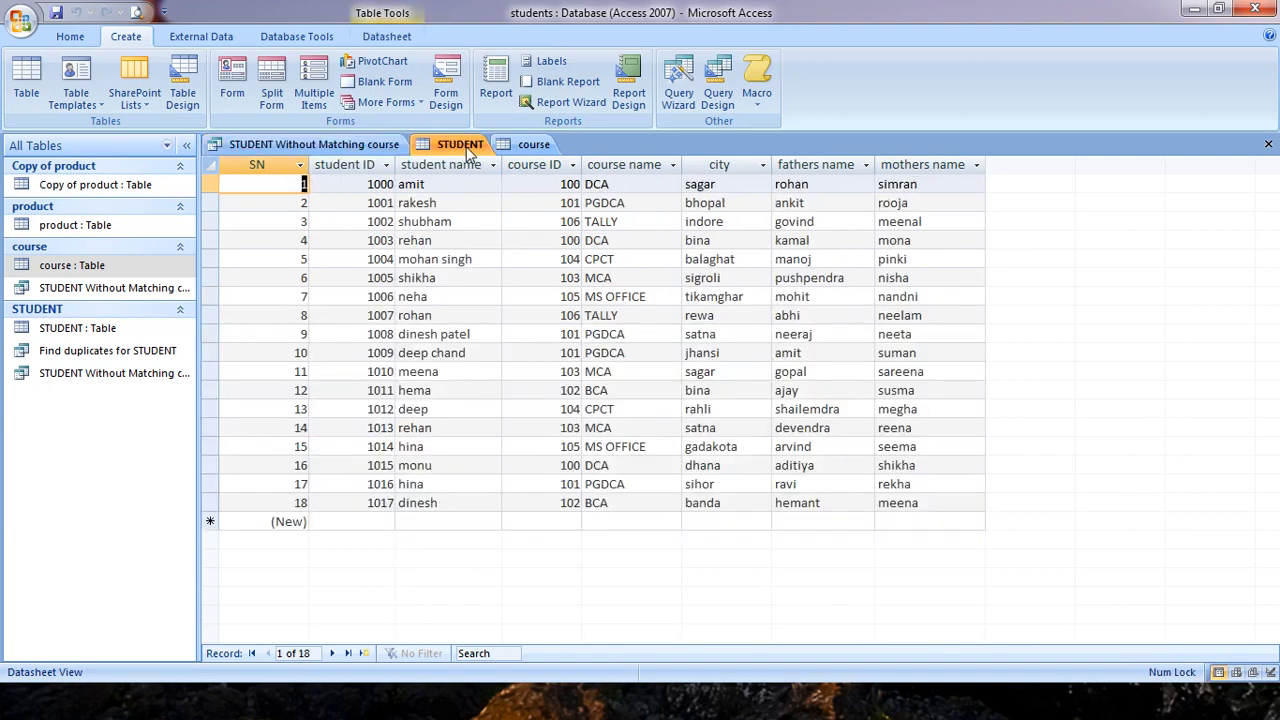
left_click(522, 146)
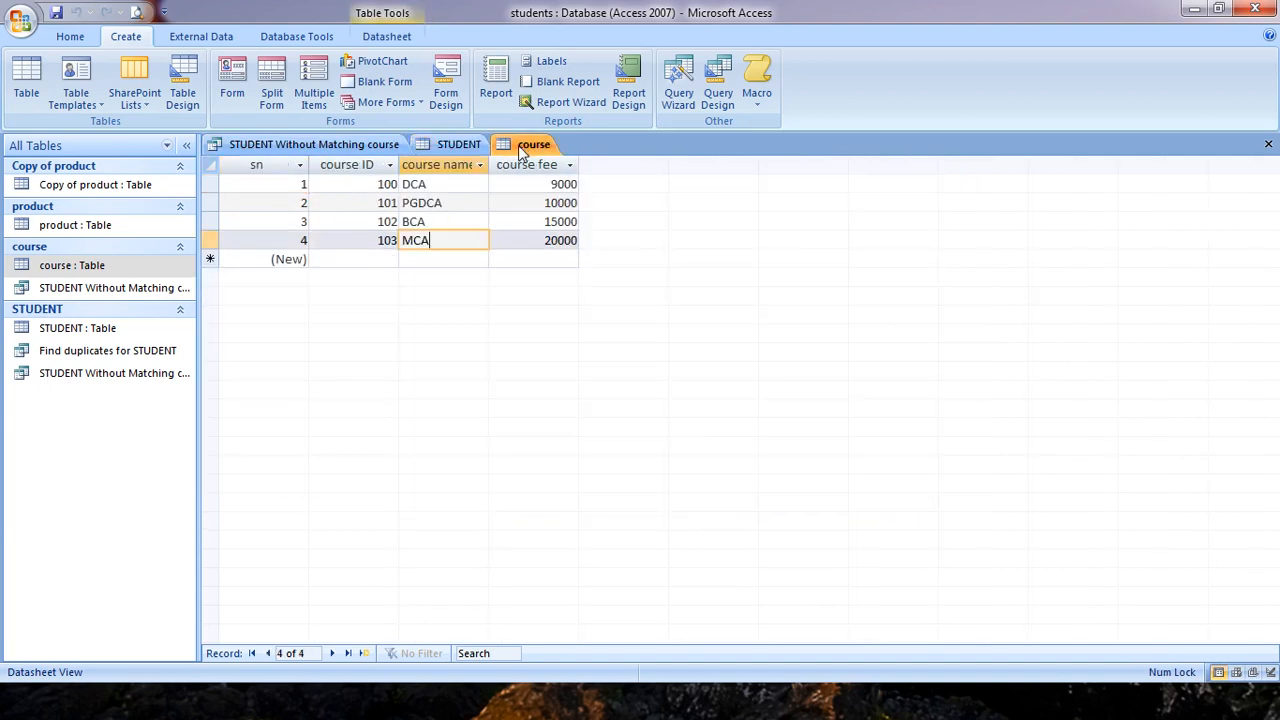
left_click(457, 145)
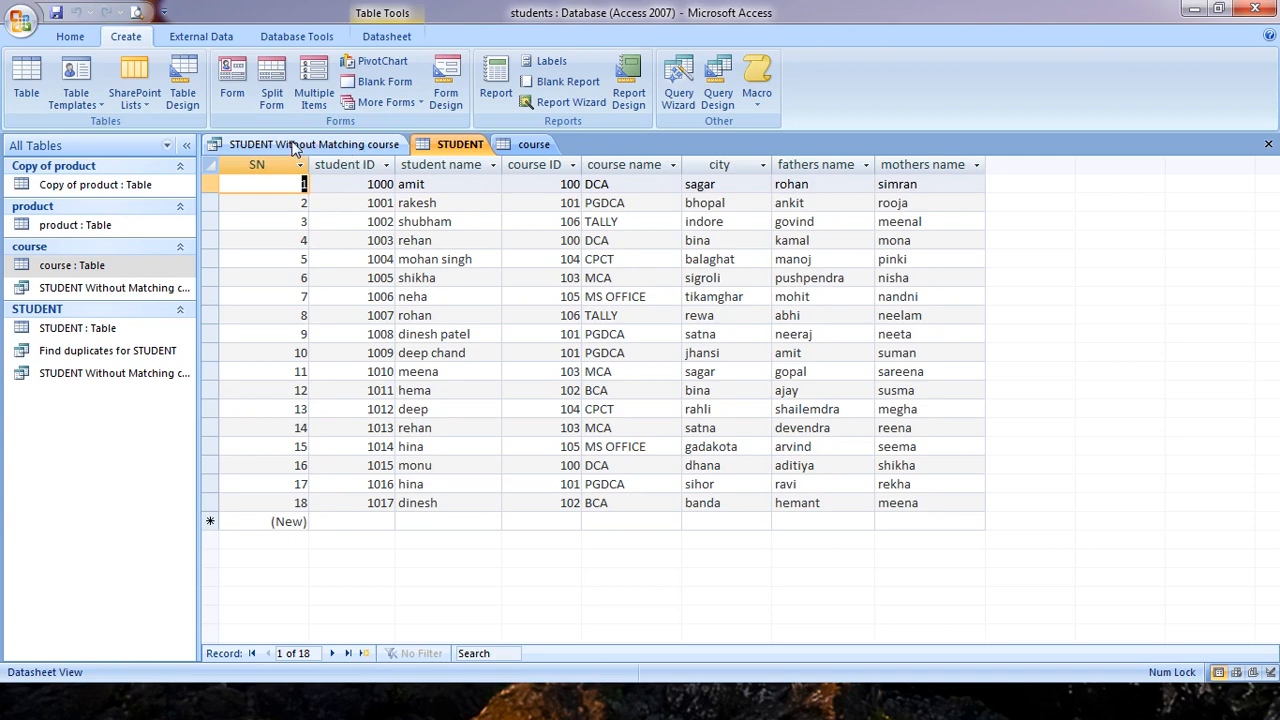
Examine the course name of each record in the STUDENT Without Matching course query results.
left_click(357, 150)
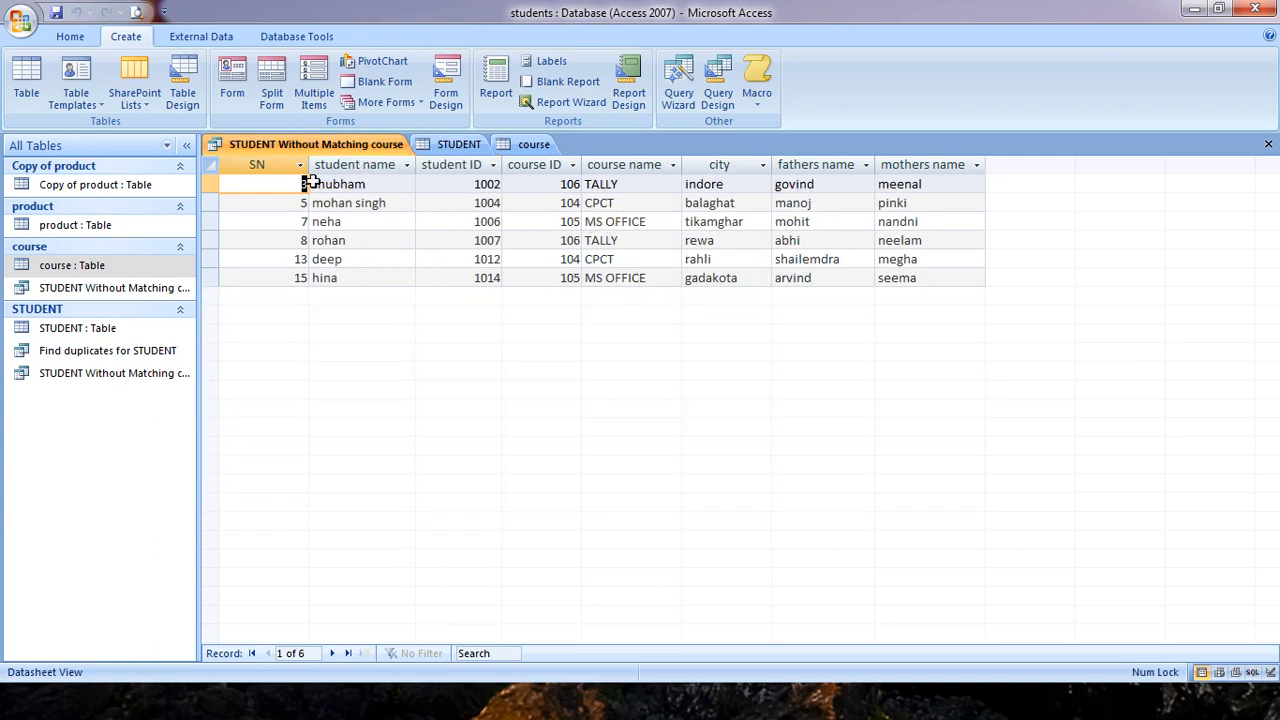
left_click(388, 186)
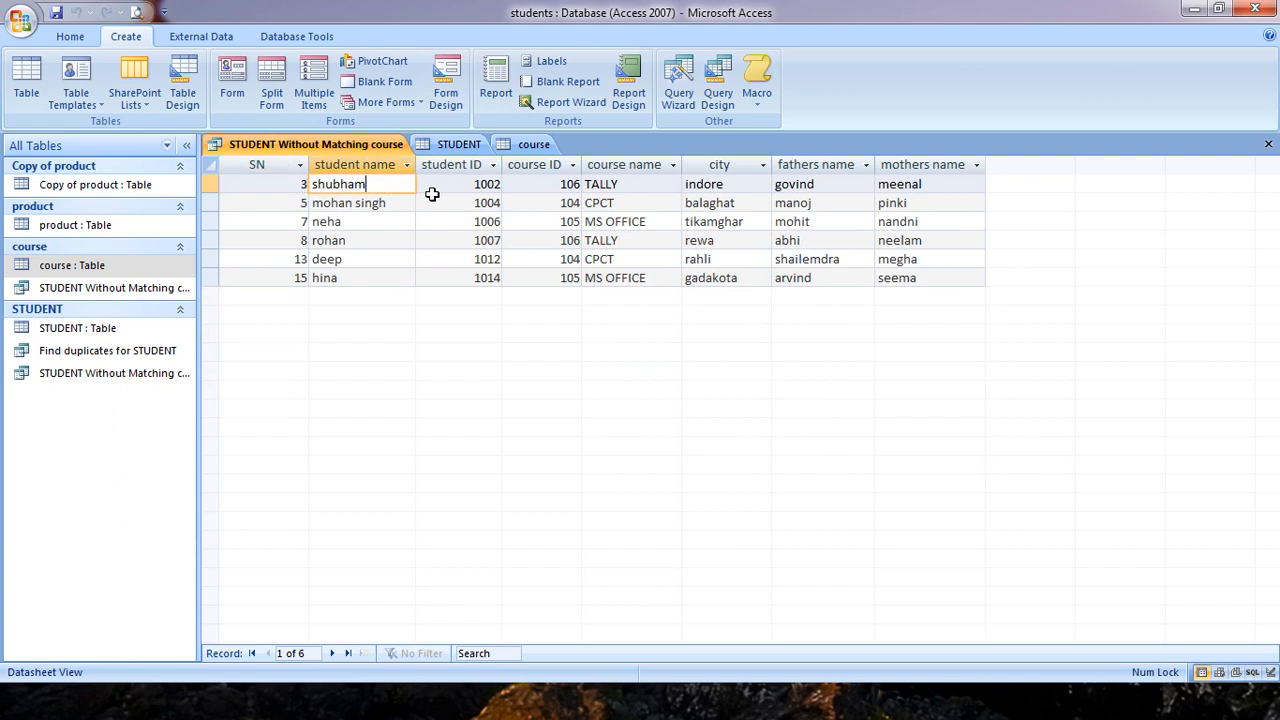
left_click(630, 190)
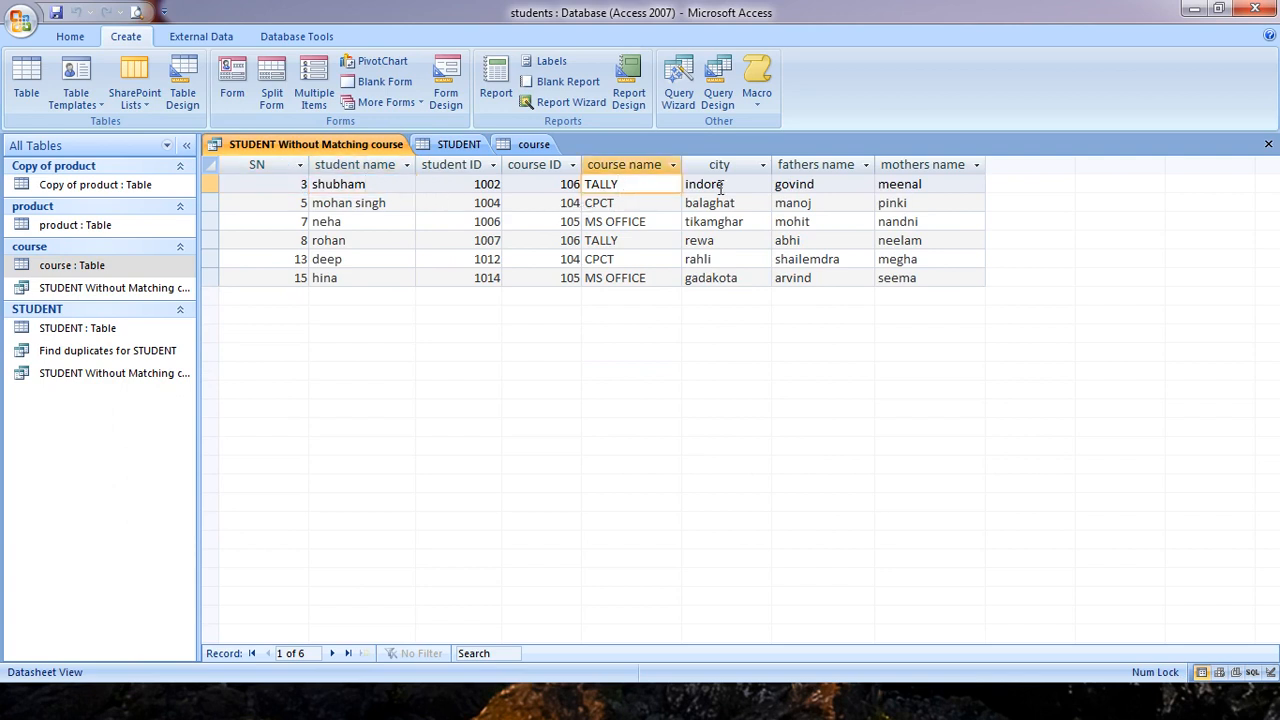
left_click(658, 205)
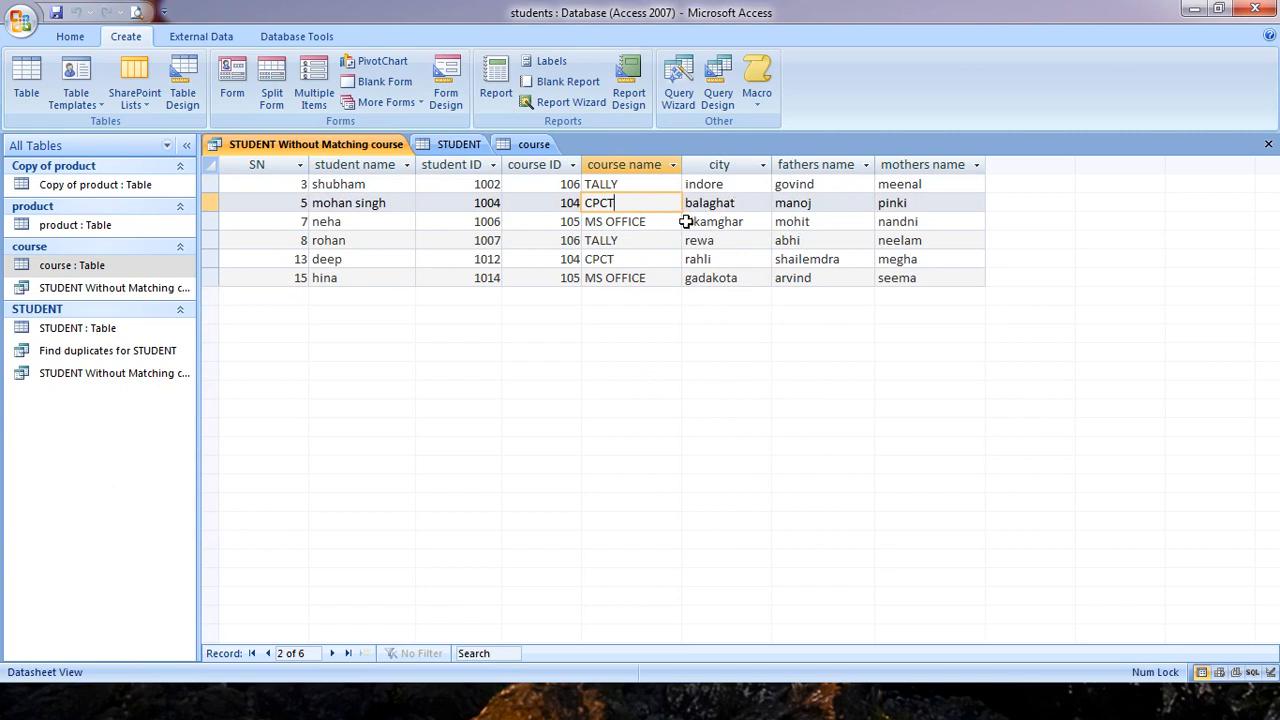
left_click(666, 221)
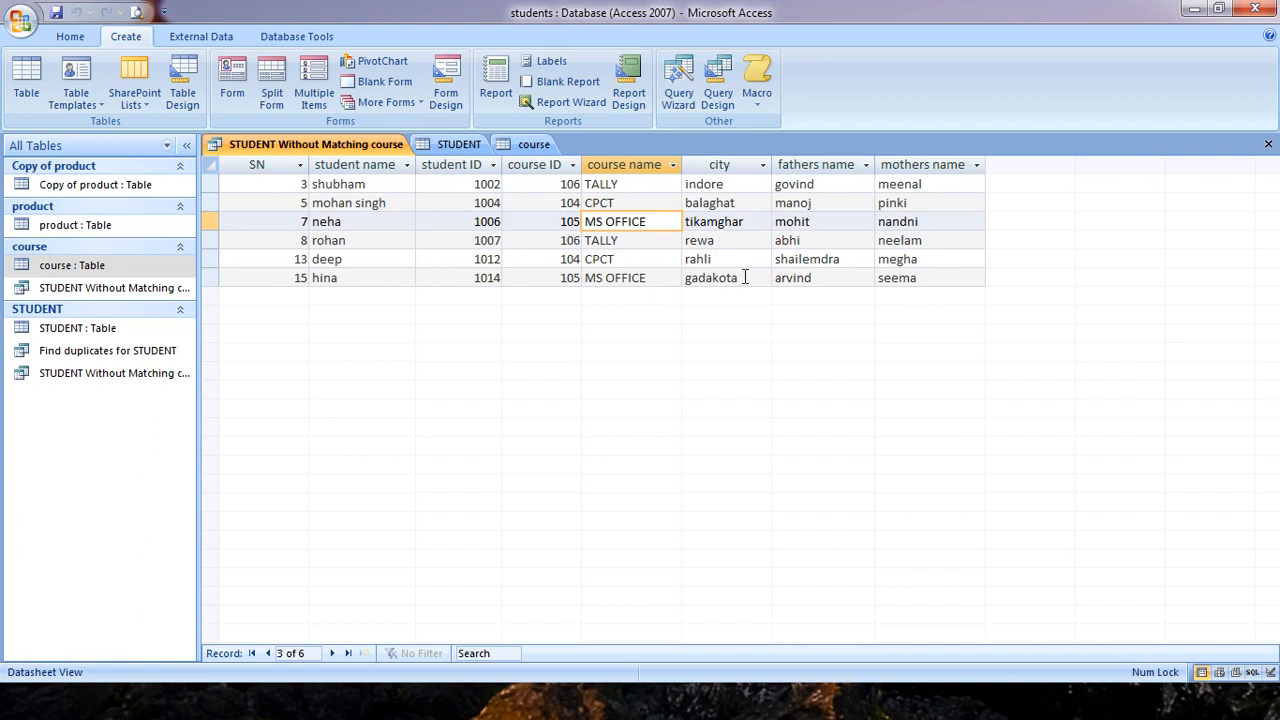
left_click(641, 240)
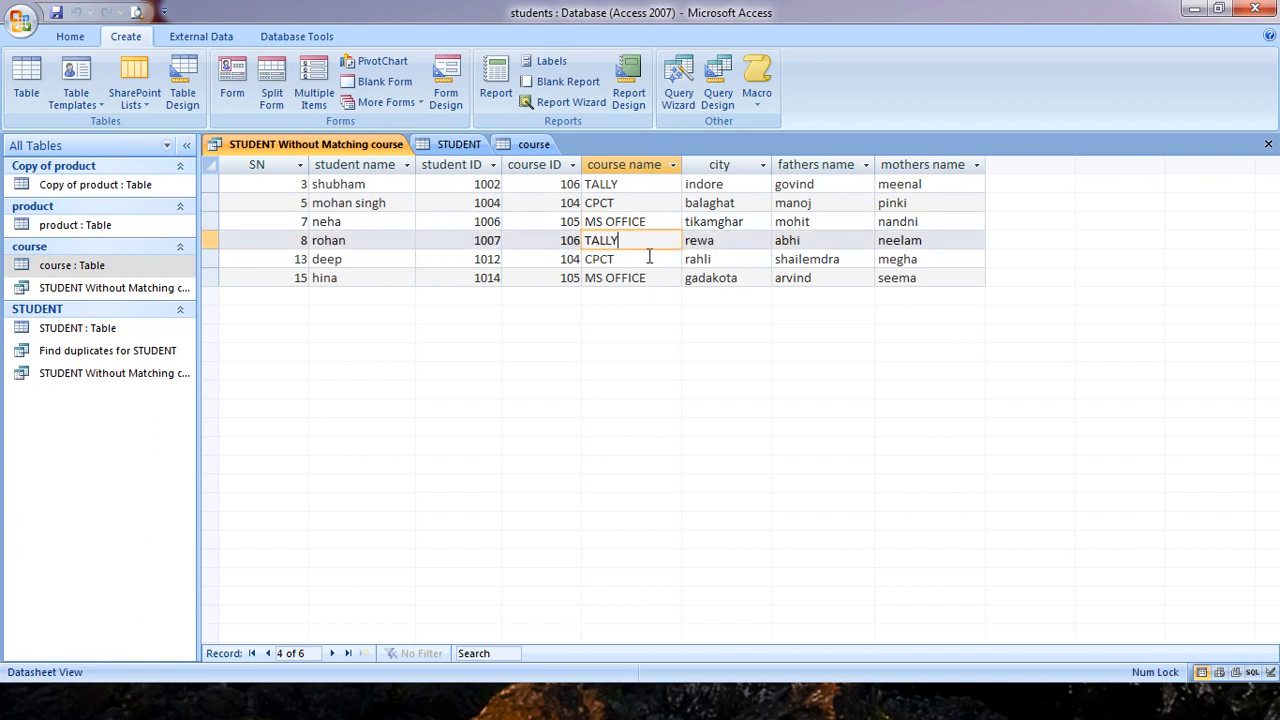
left_click(649, 258)
left_click(657, 276)
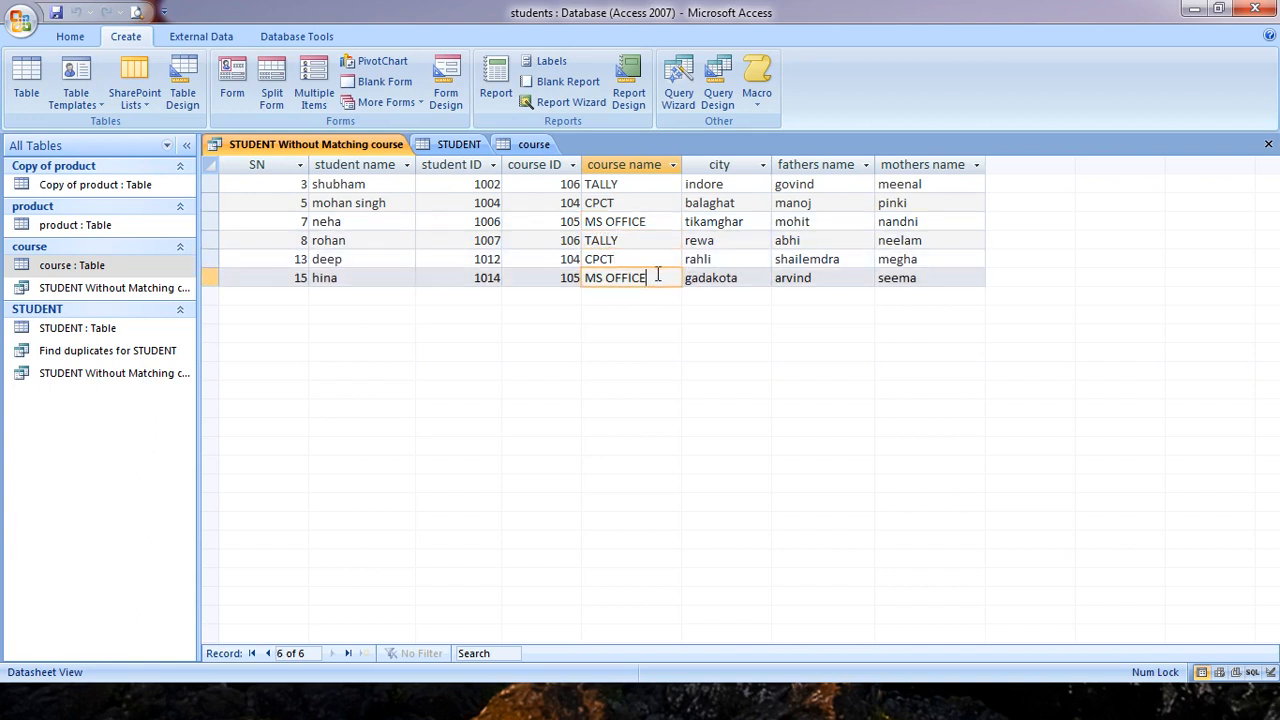
Review the Crosstab, Find Duplicates and Find Unmatched query type descriptions, and leave the query type selection without starting a wizard.
left_click(690, 95)
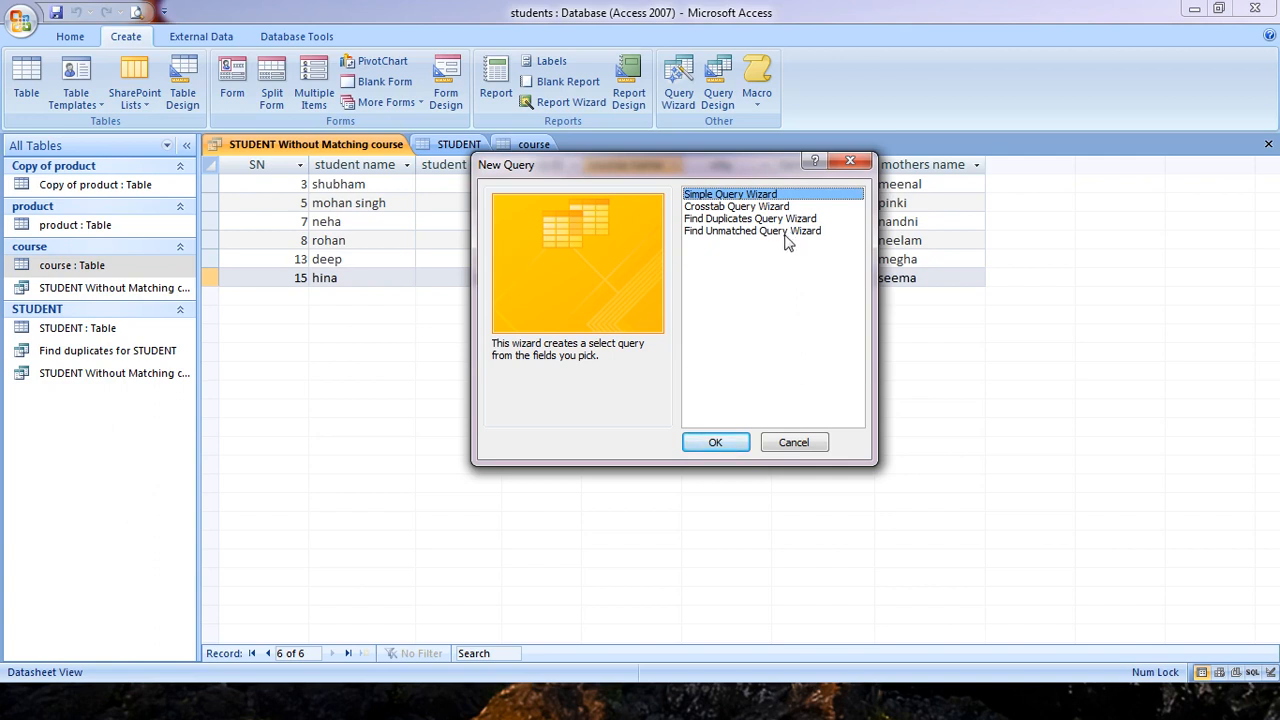
left_click(775, 445)
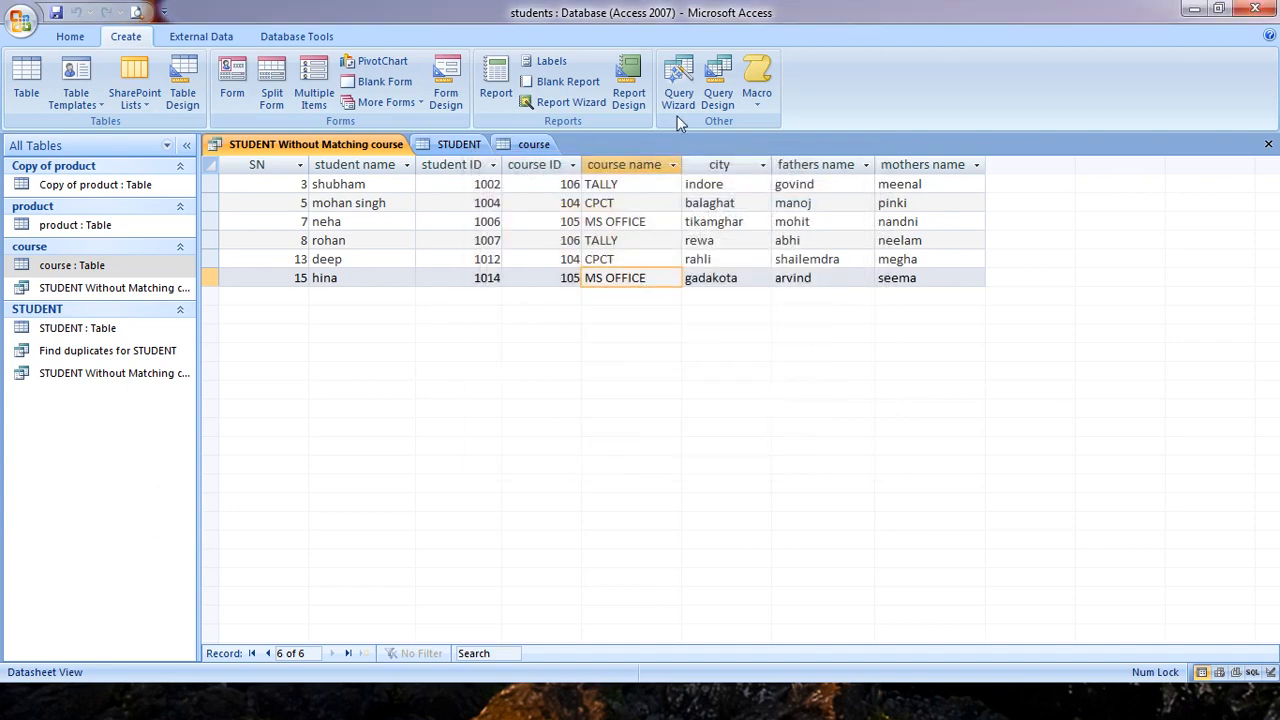
left_click(678, 110)
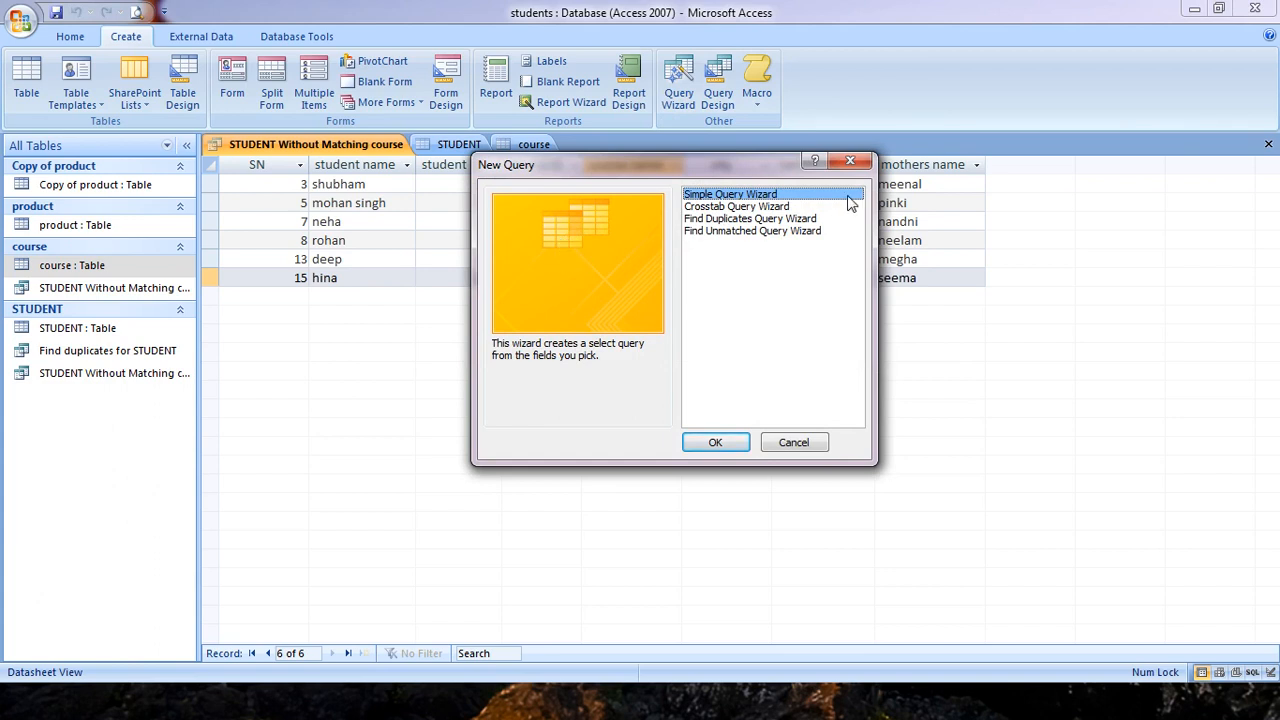
left_click(766, 207)
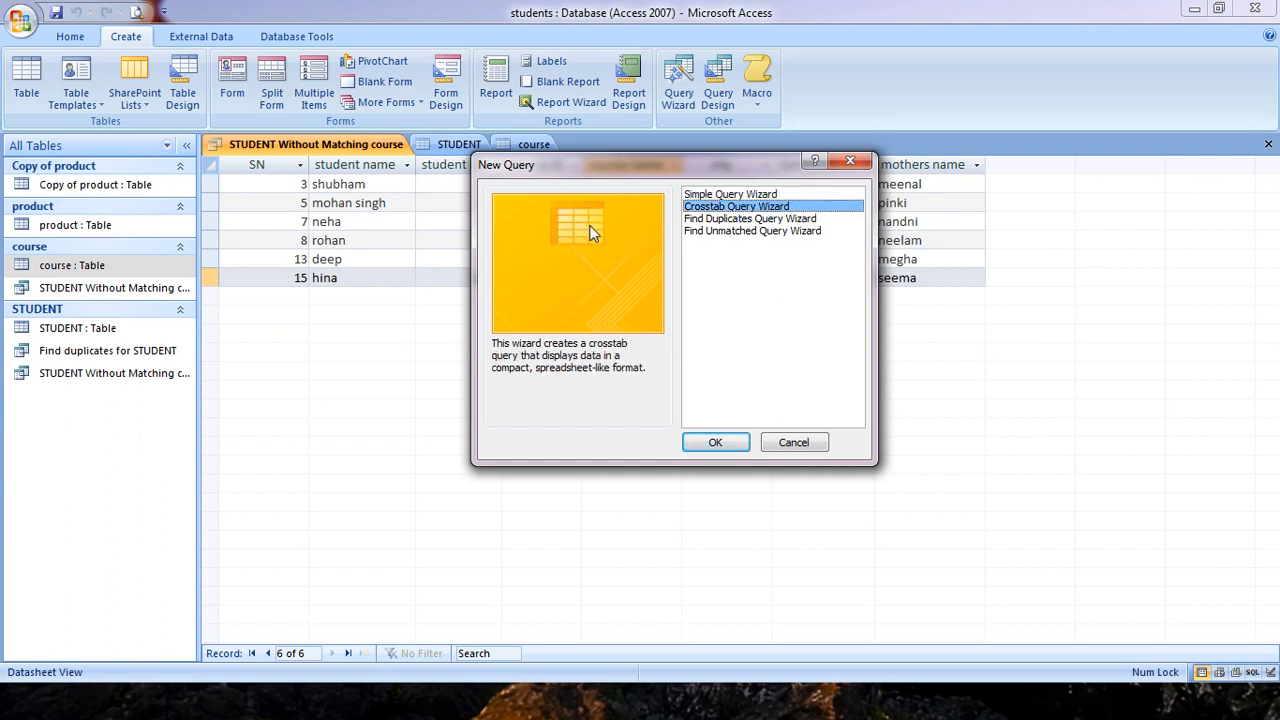
left_click(731, 220)
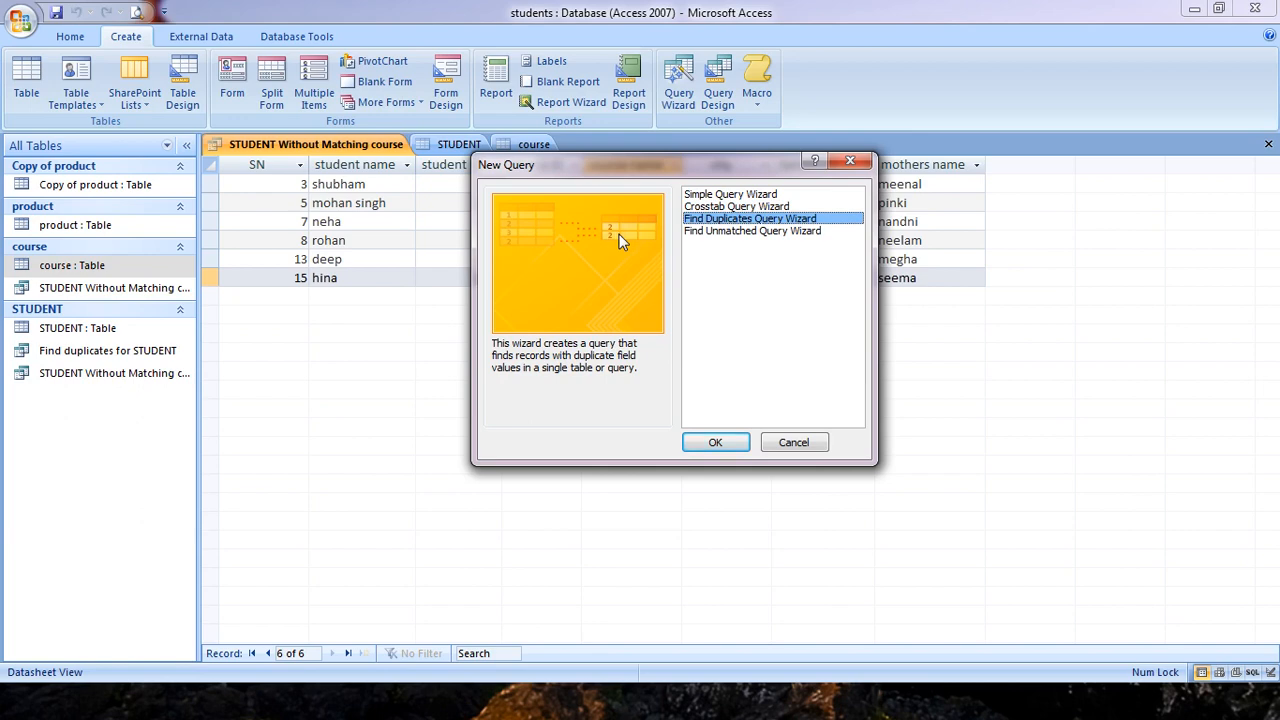
left_click(705, 233)
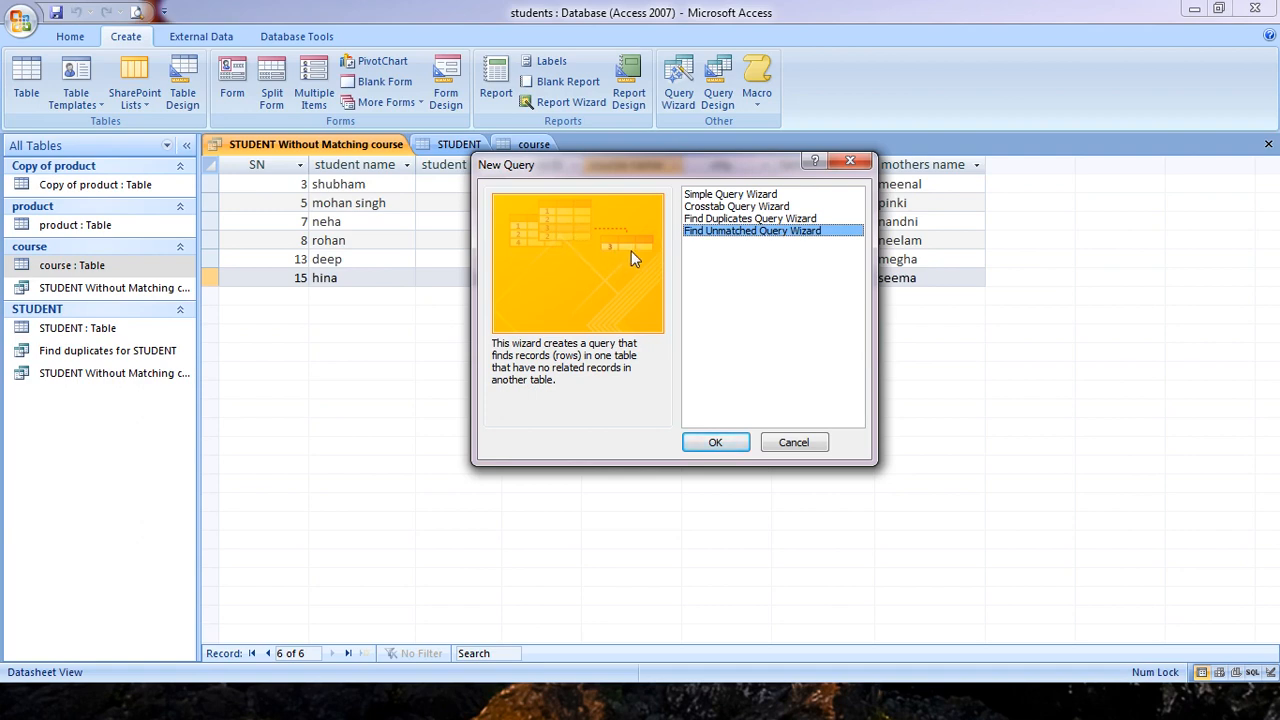
left_click(737, 207)
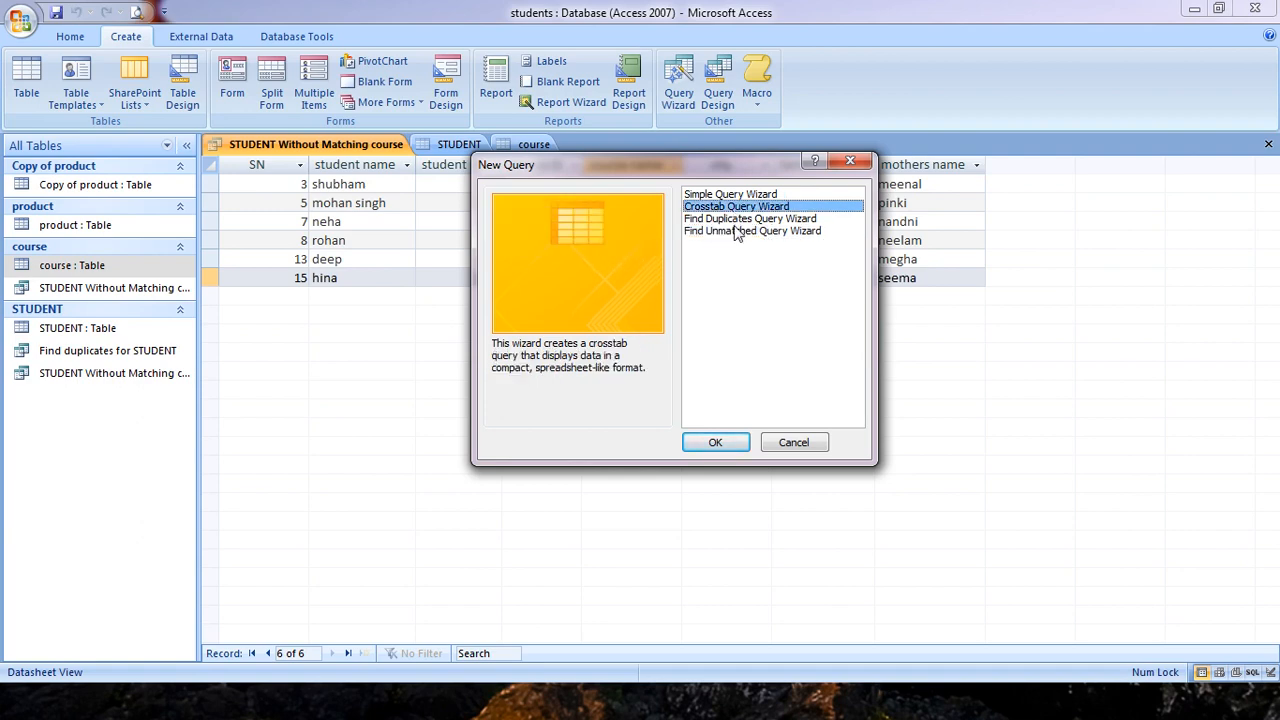
left_click(735, 231)
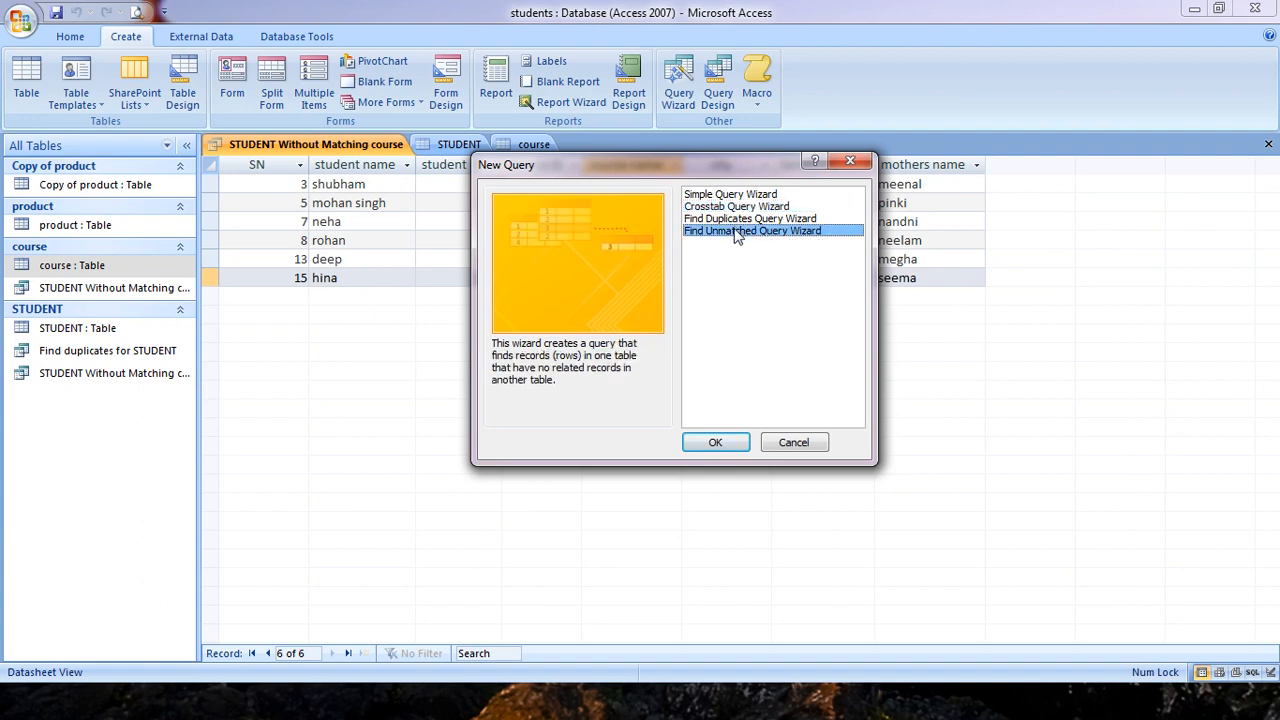
left_click(849, 162)
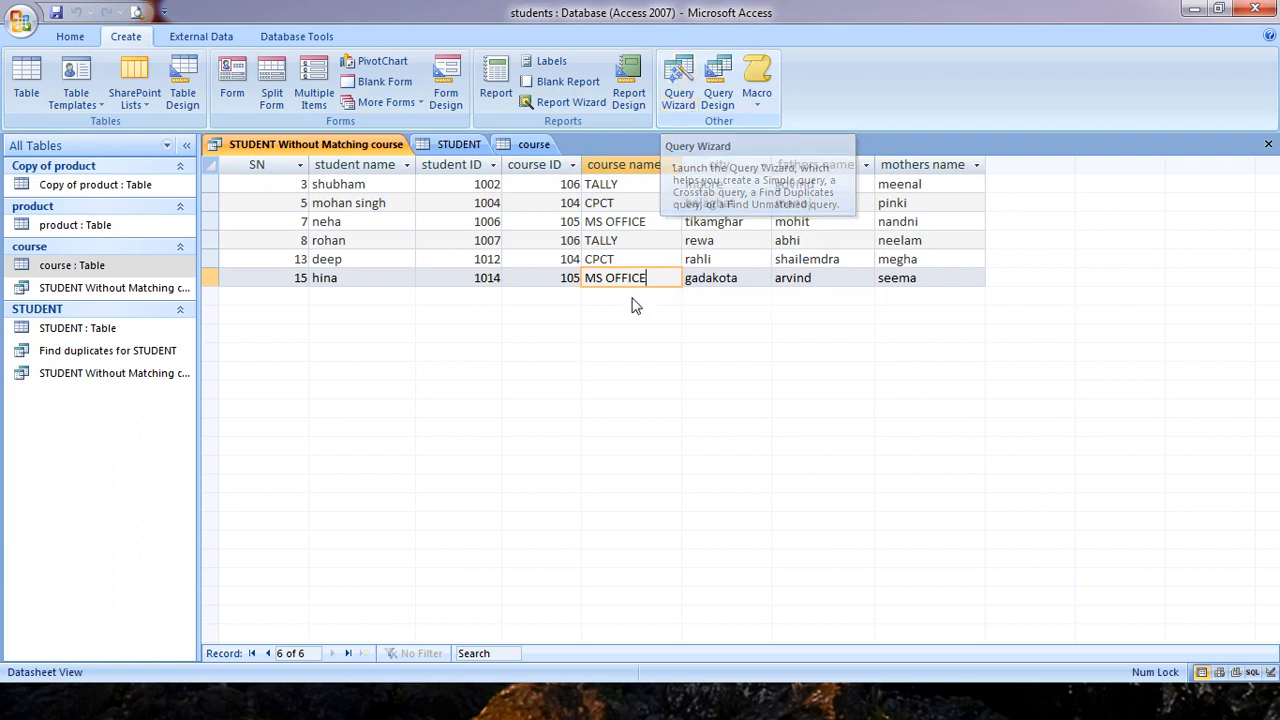
Create a blank query in Design view without adding tables, and try to start the Query Wizard without saving it.
left_click(717, 96)
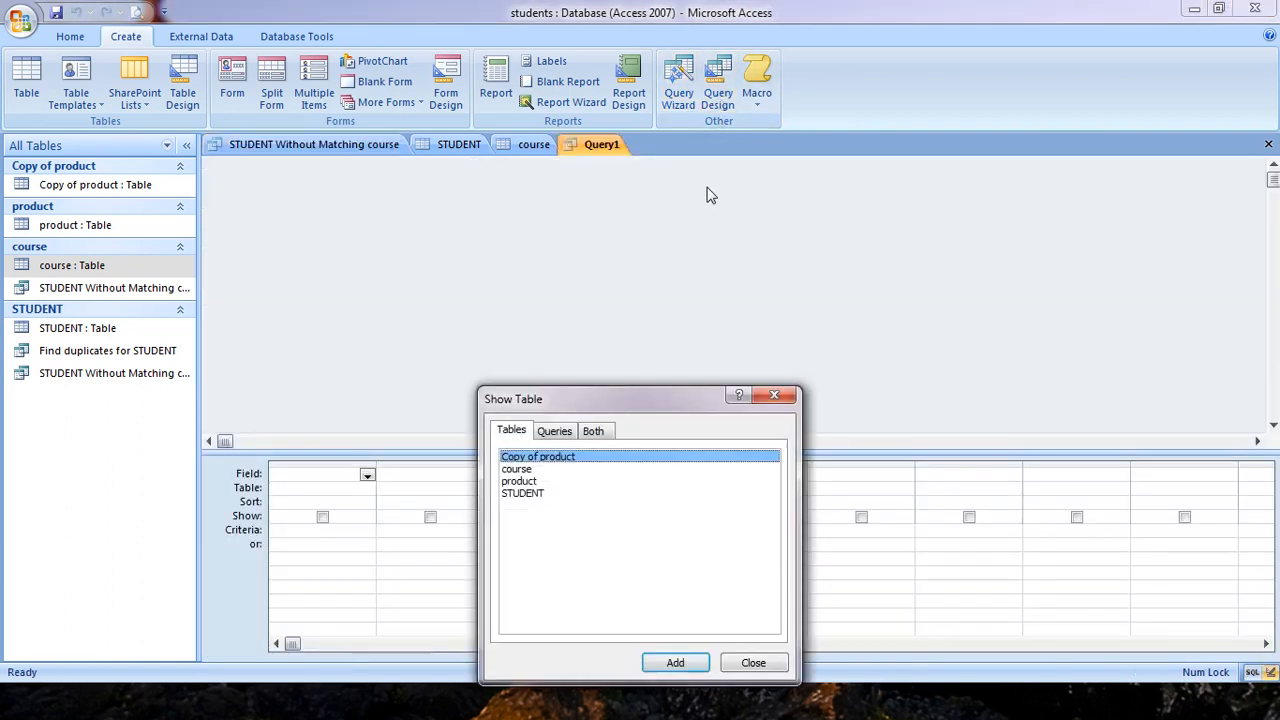
left_click(774, 395)
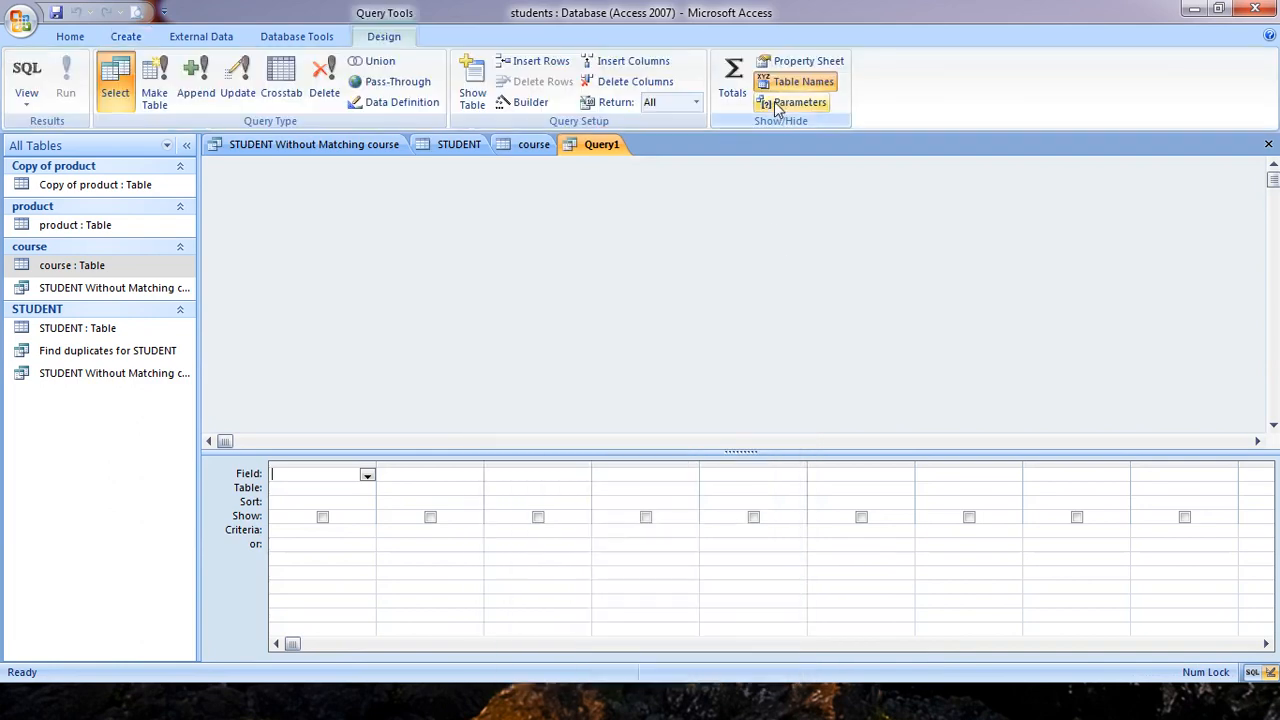
left_click(126, 36)
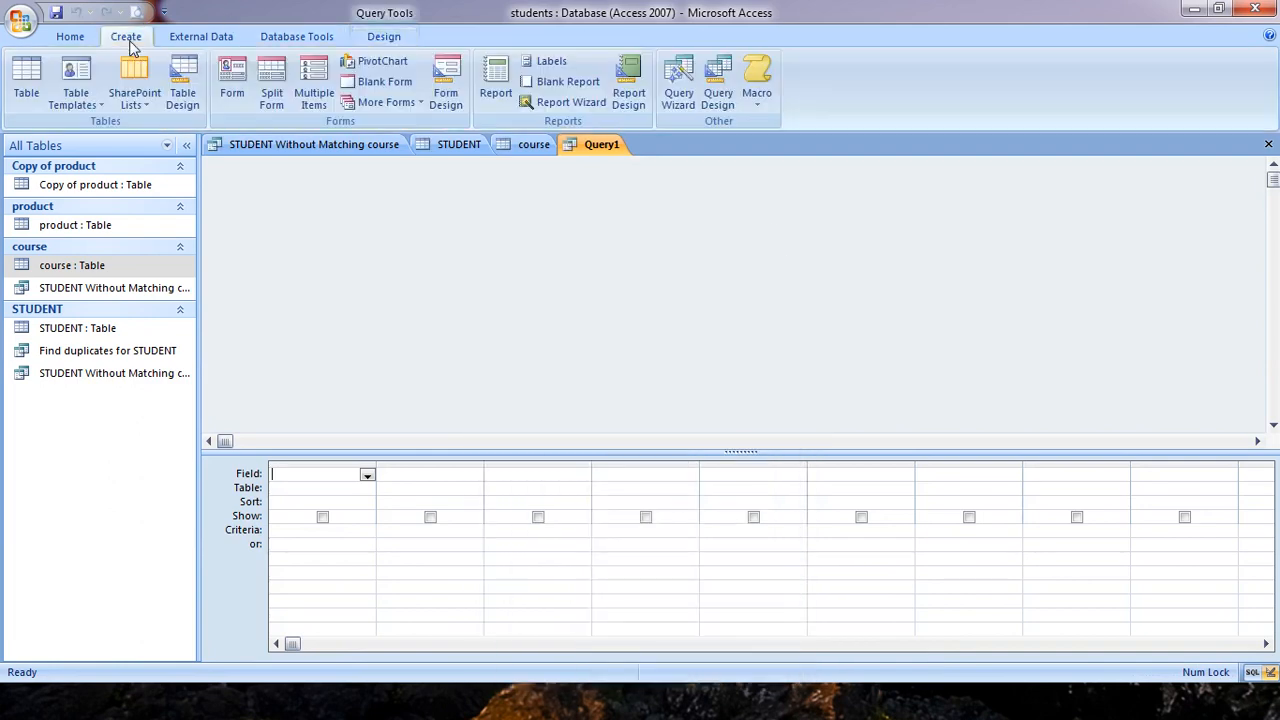
left_click(679, 95)
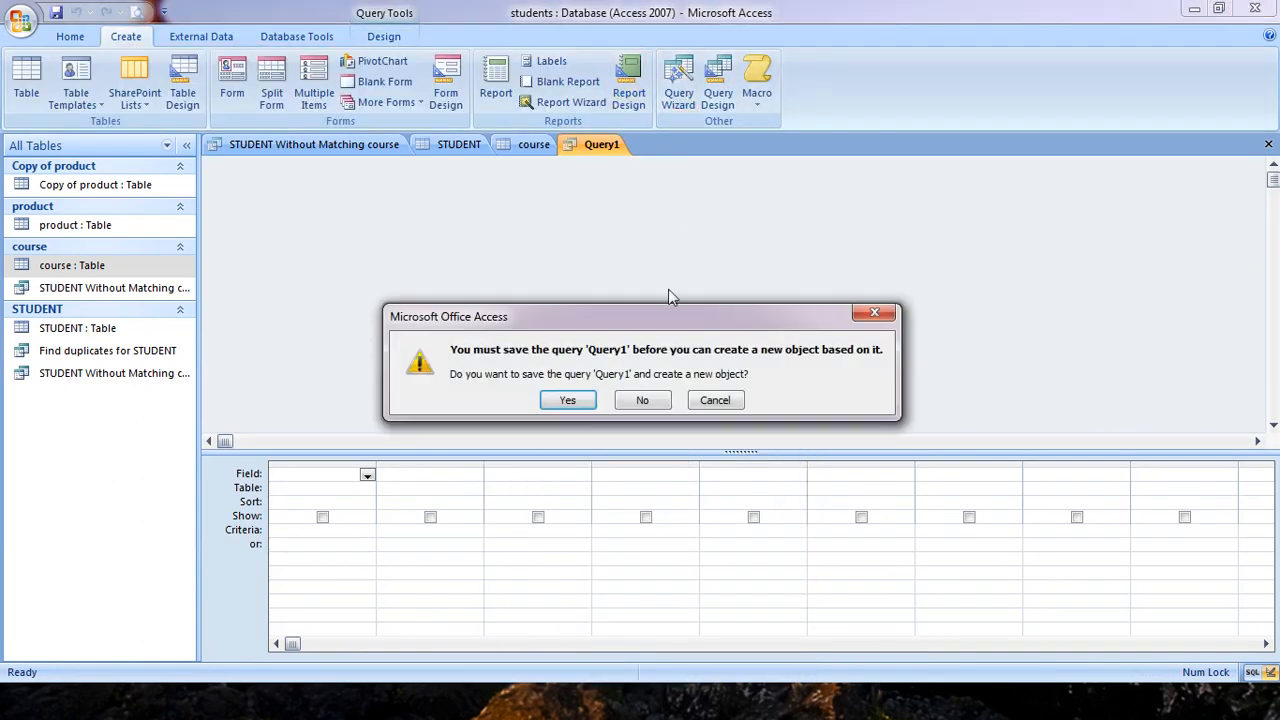
left_click(869, 314)
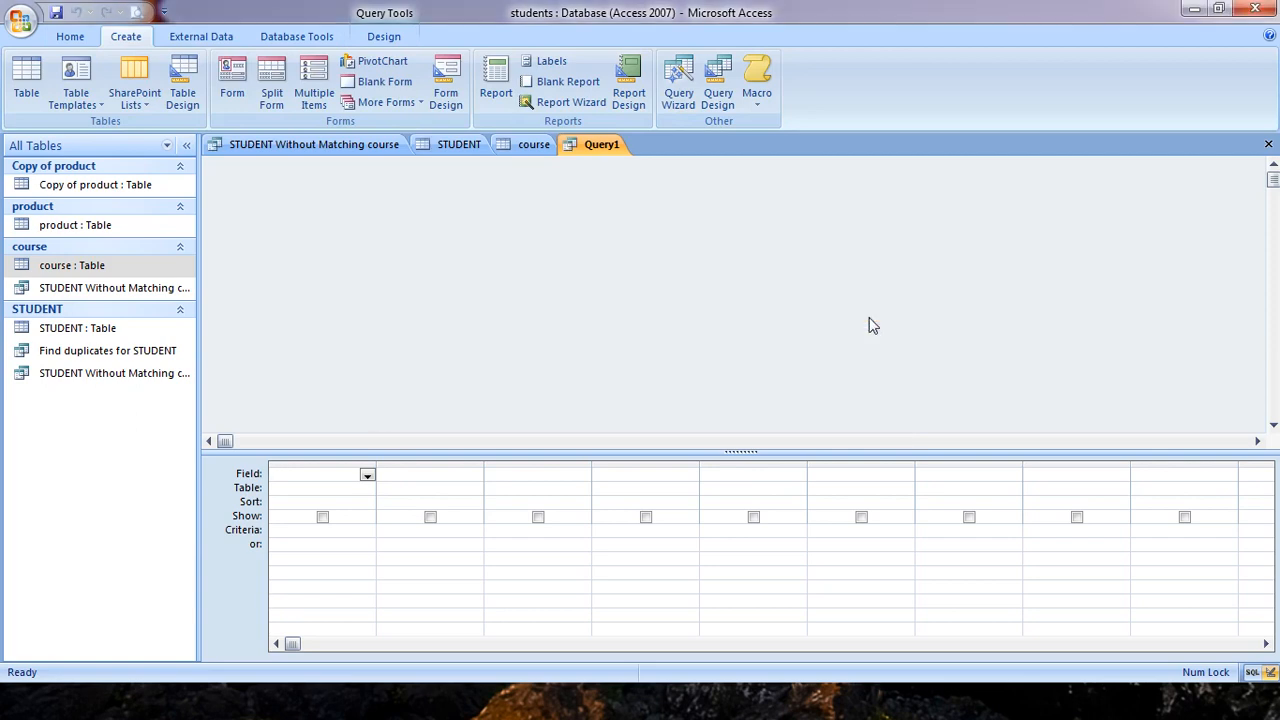